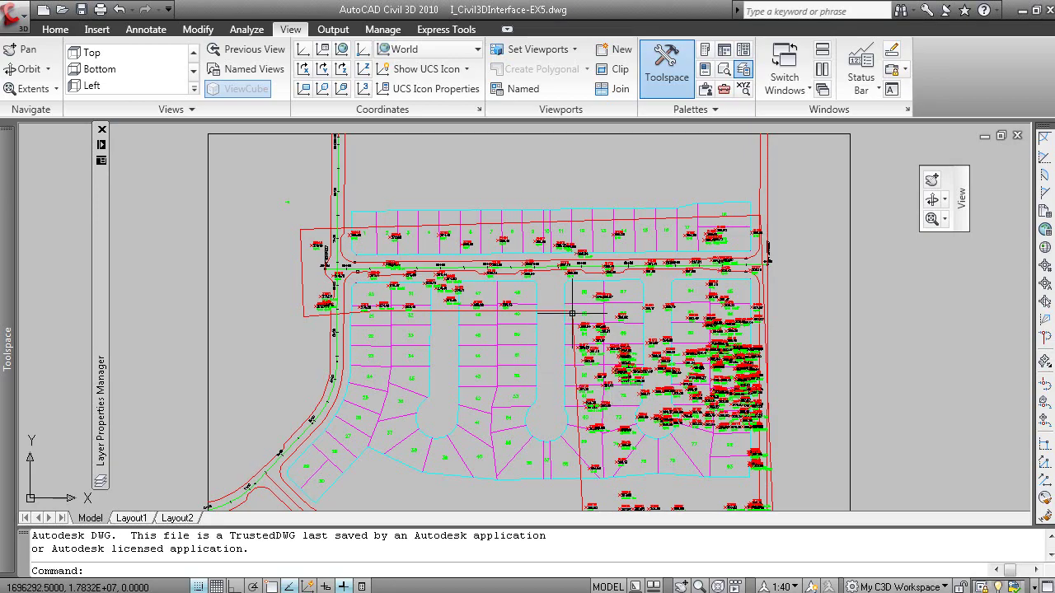
Step: Select parcel 48 to preview its Parcel editing tools, then cancel and return to the slide show
left_click(528, 292)
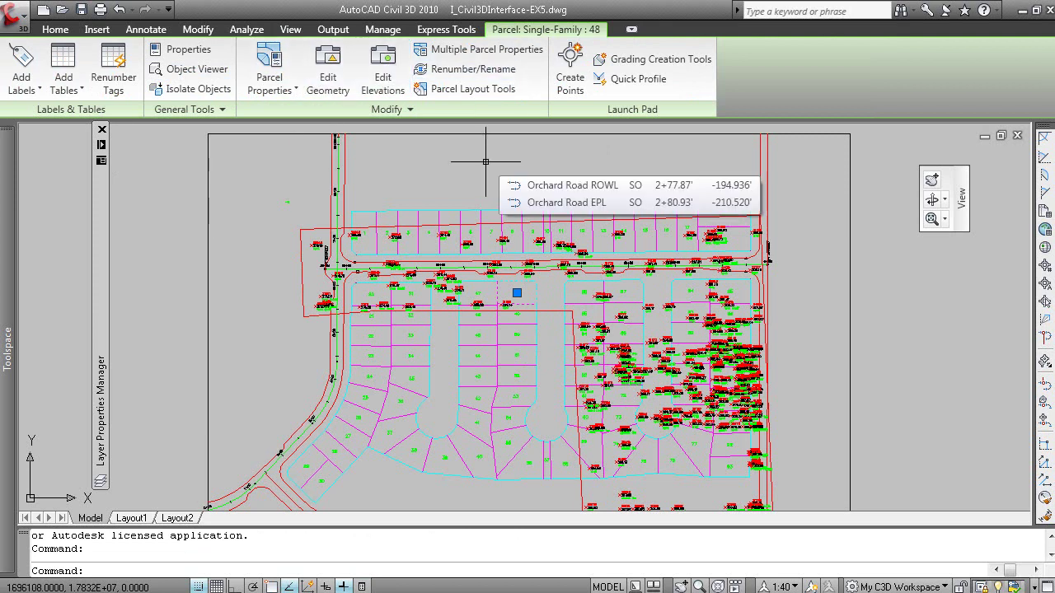
key("Escape")
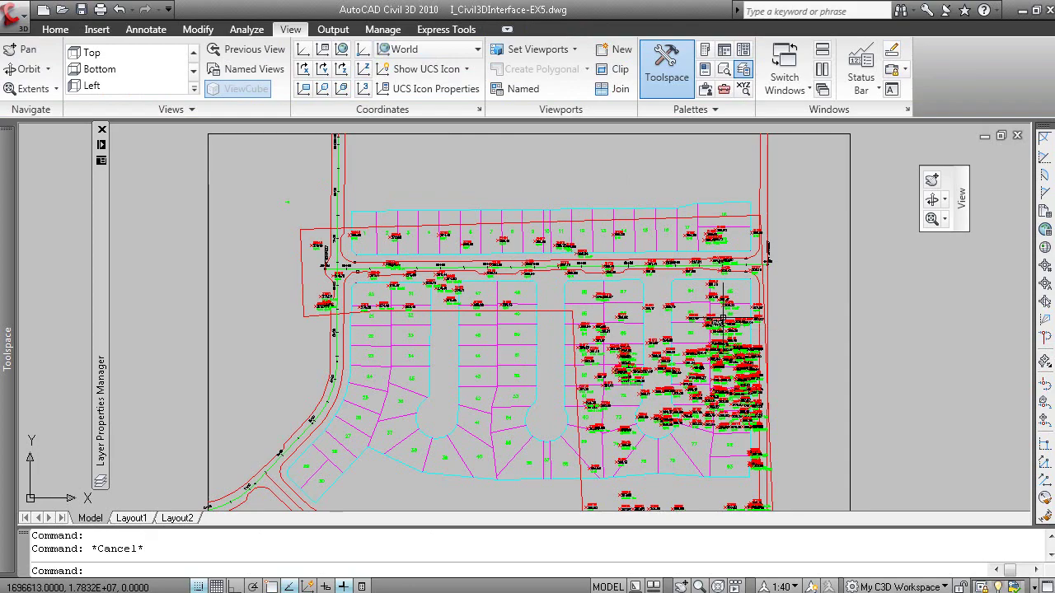
key("alt+Tab")
Step: Advance through the Application Menu and Help slides, then return to Civil 3D's InfoCenter search box
left_click(651, 345)
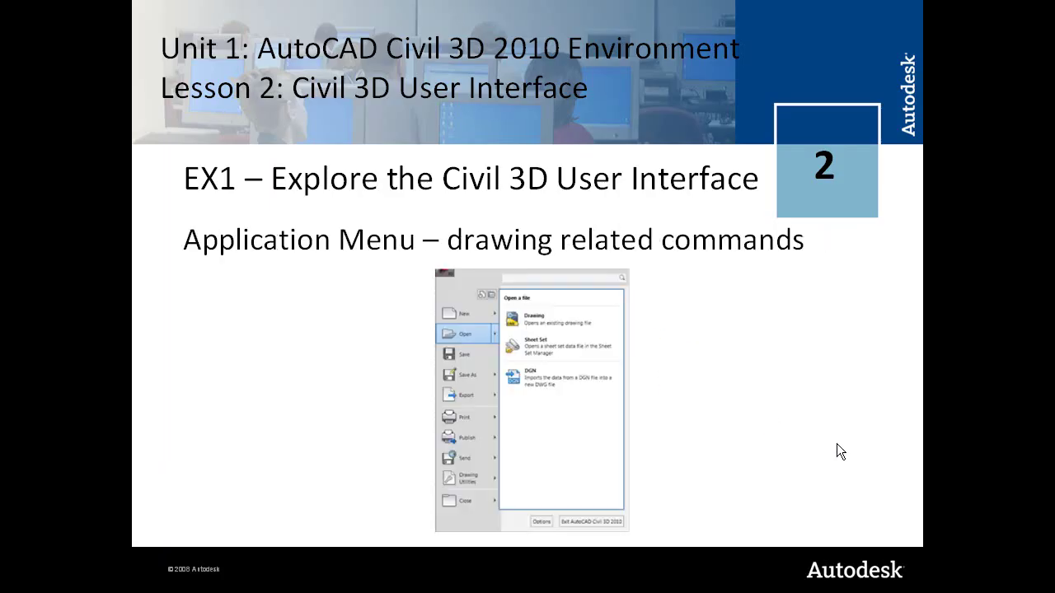
left_click(710, 381)
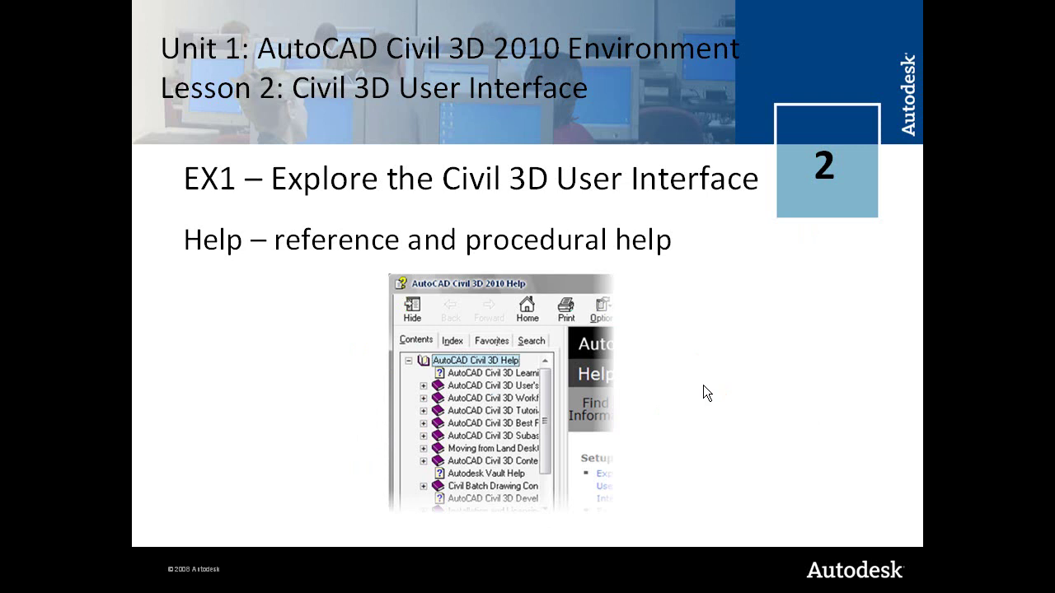
key("alt+Tab")
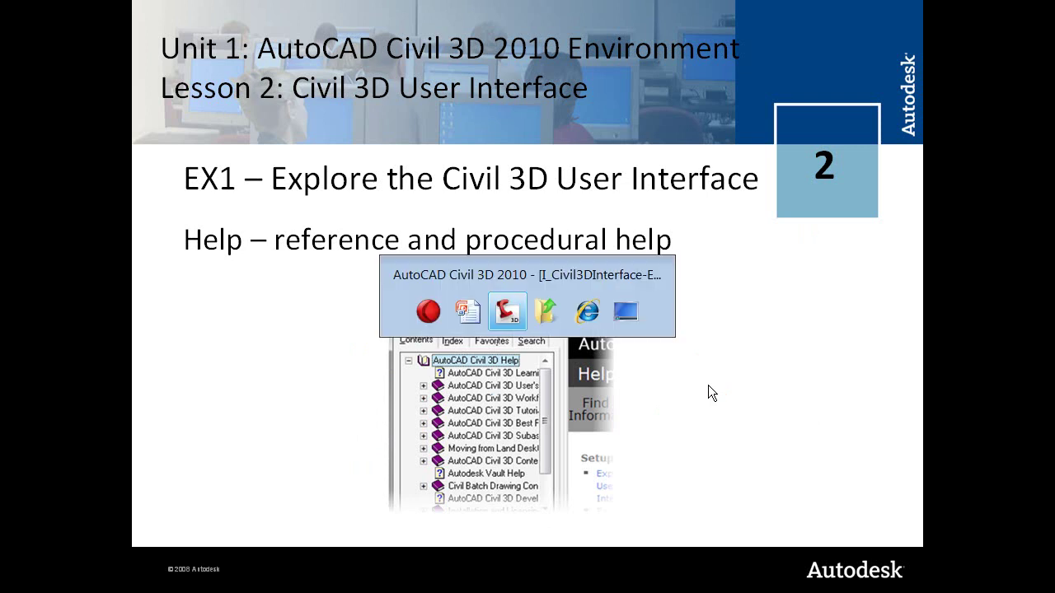
left_click(839, 11)
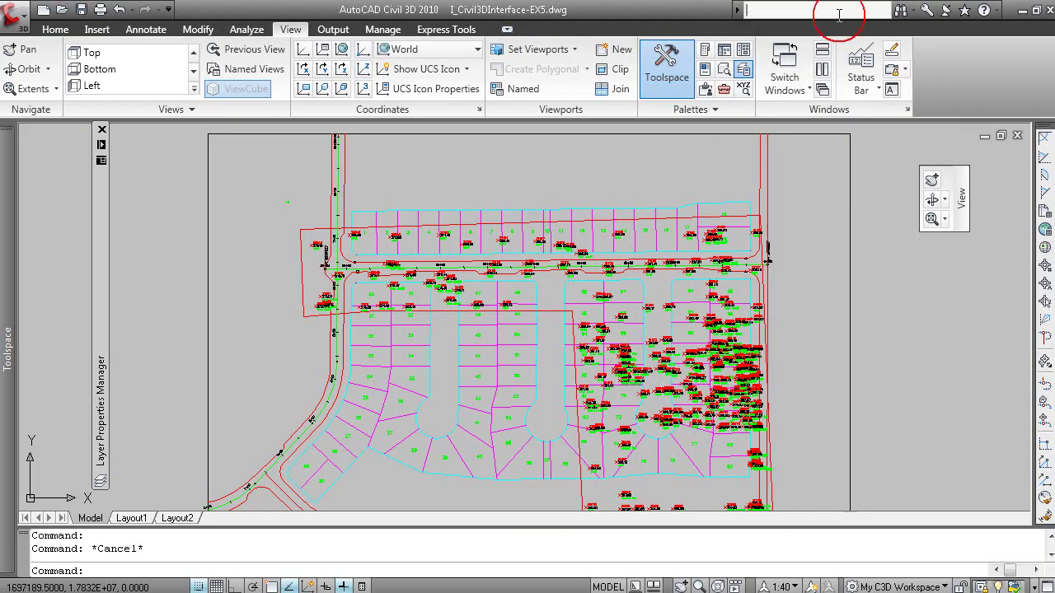
left_click(997, 11)
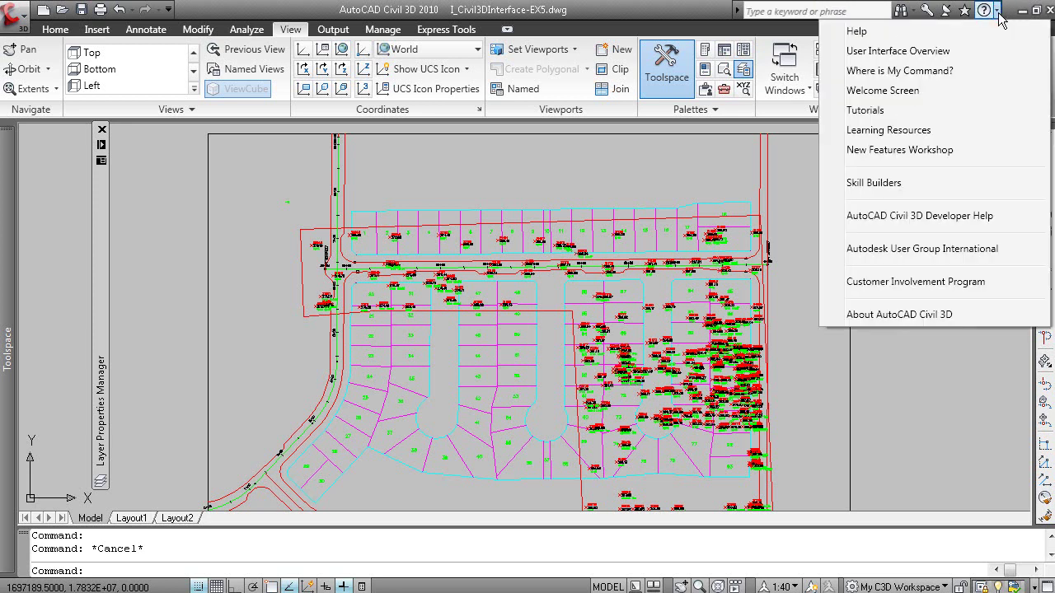
left_click(958, 71)
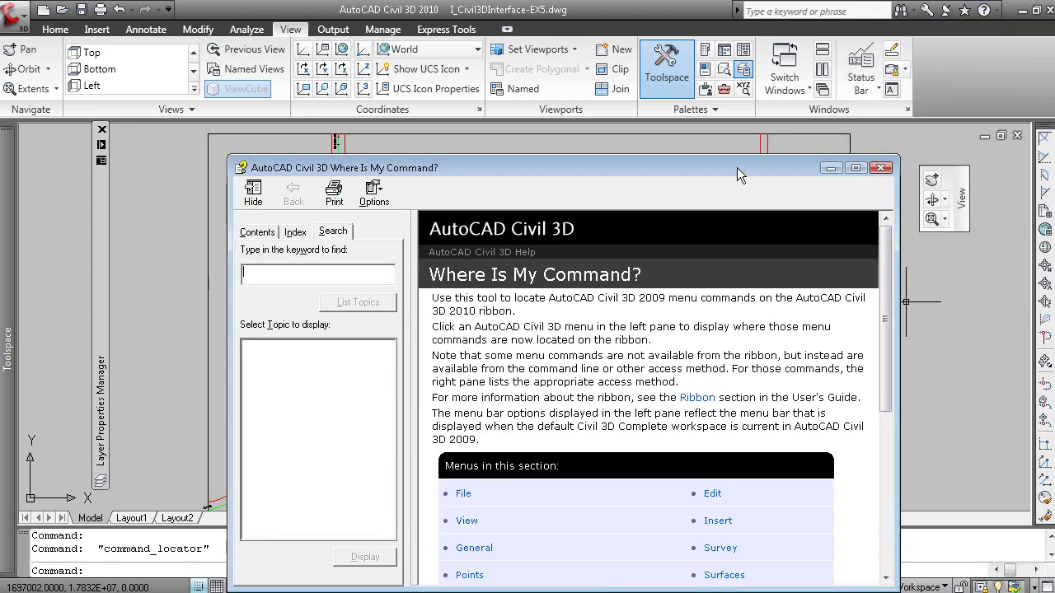
left_click_drag(736, 169, 724, 89)
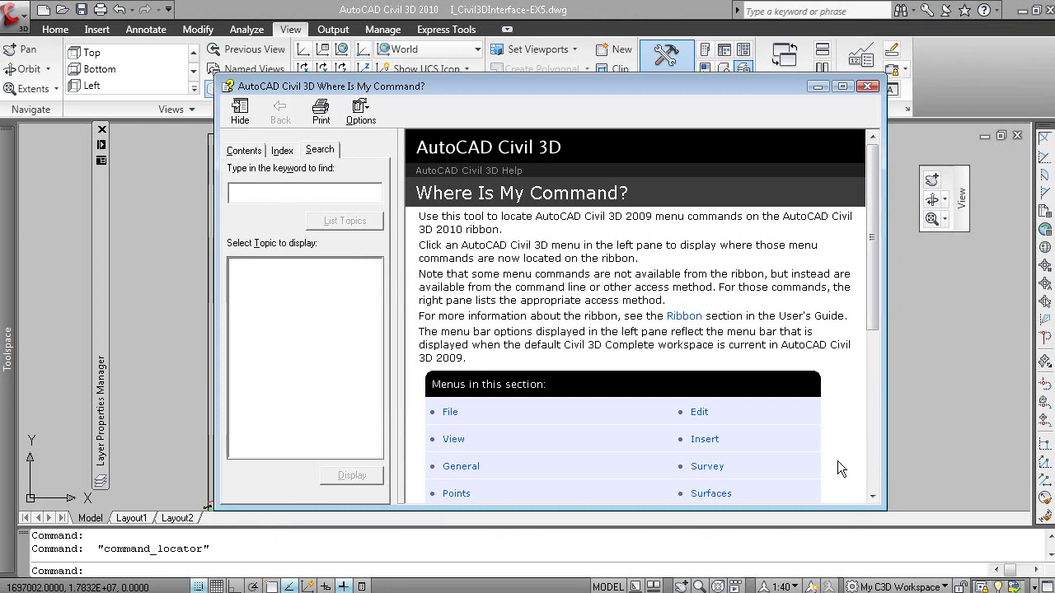
left_click(453, 440)
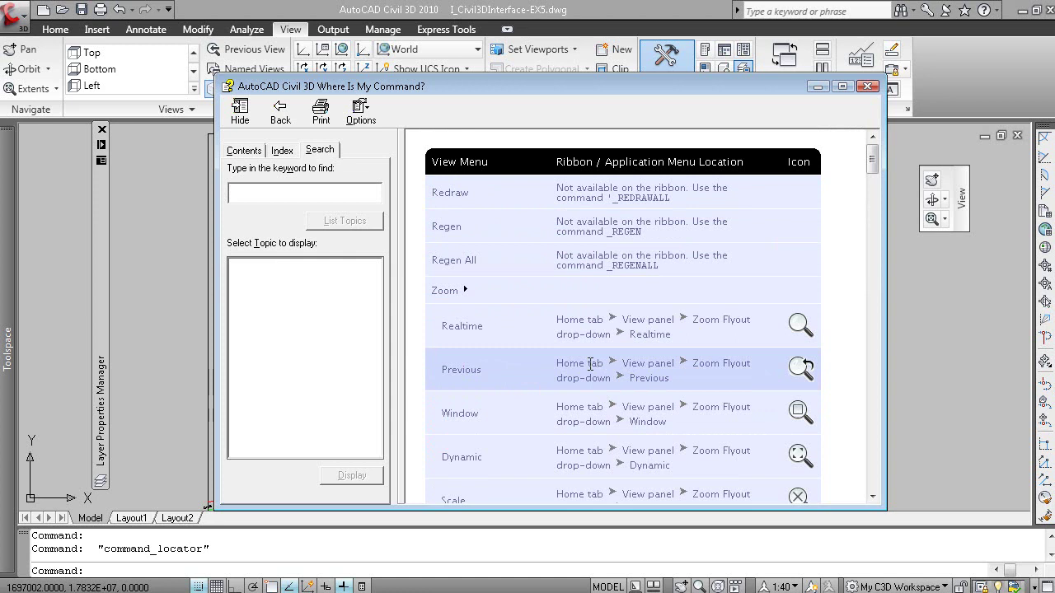
left_click(870, 86)
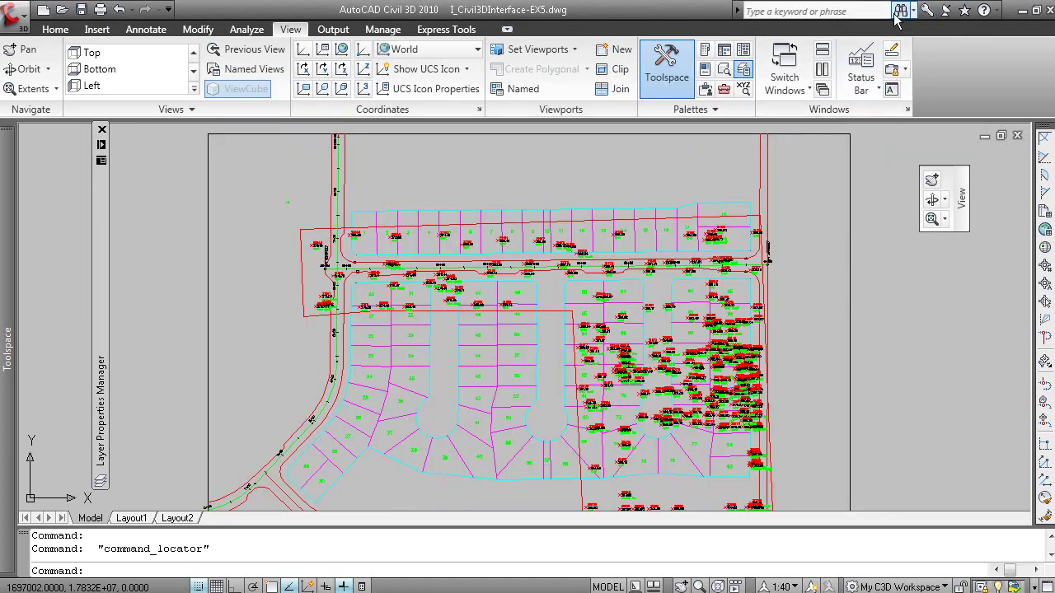
Step: Search InfoCenter help for 'point label style', review the matching topics, then dismiss the results
left_click(868, 10)
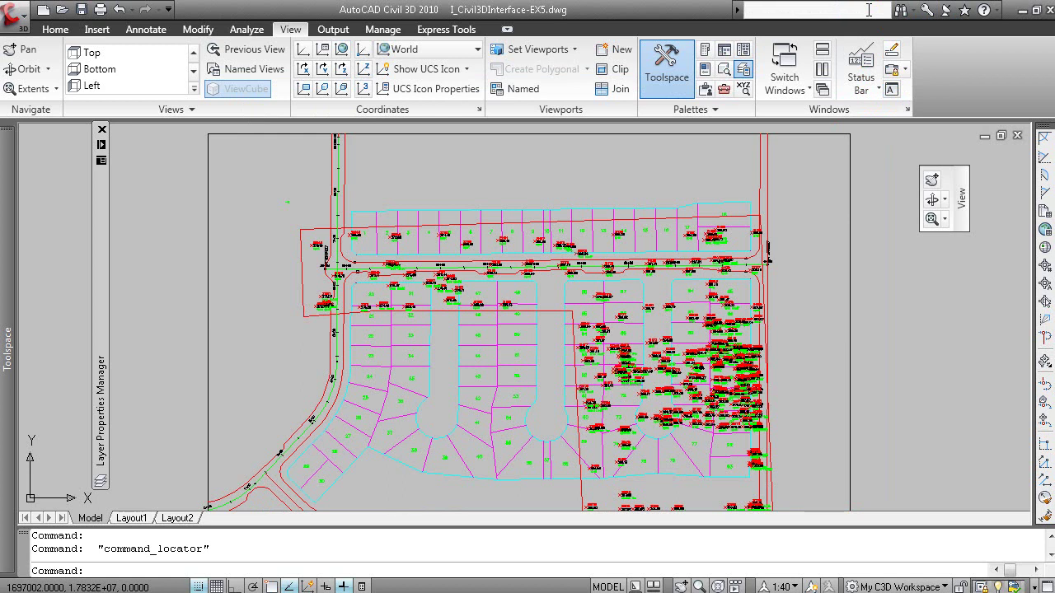
type("doint al")
key("BackSpace")
key("BackSpace")
type("label style")
key("Return")
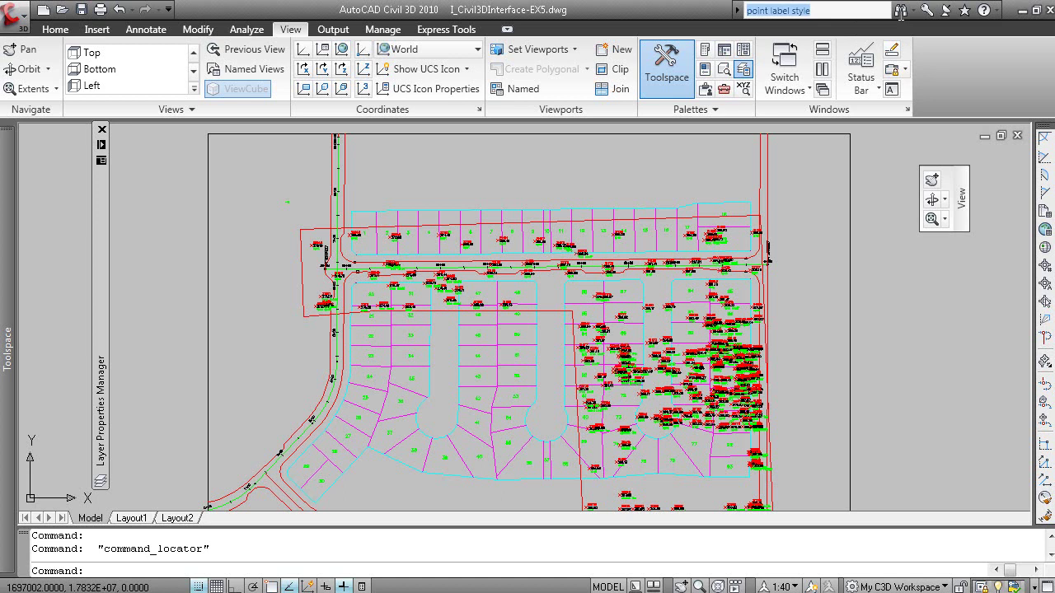
left_click(900, 10)
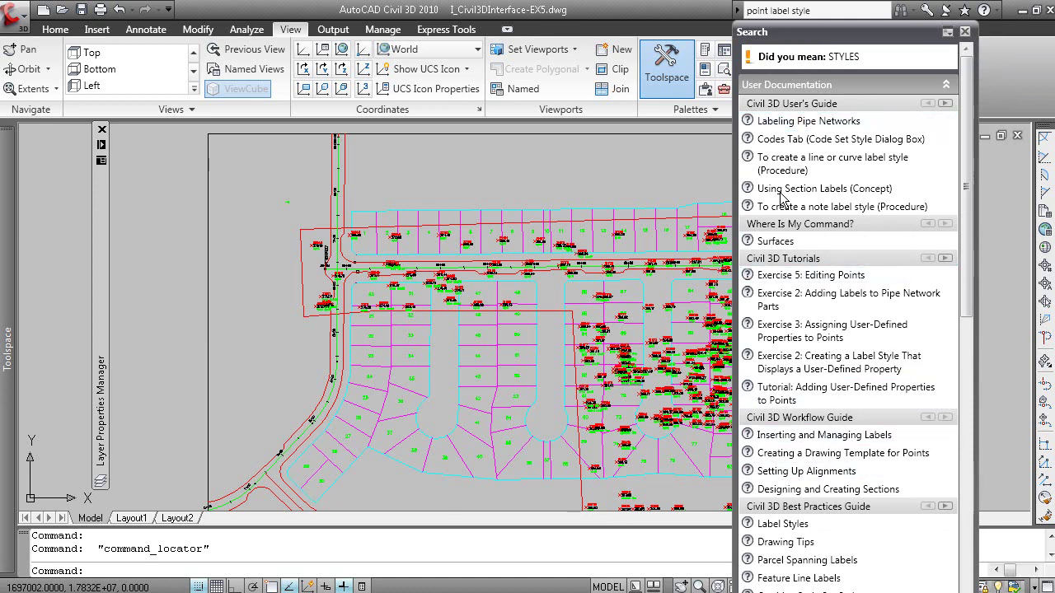
left_click(659, 178)
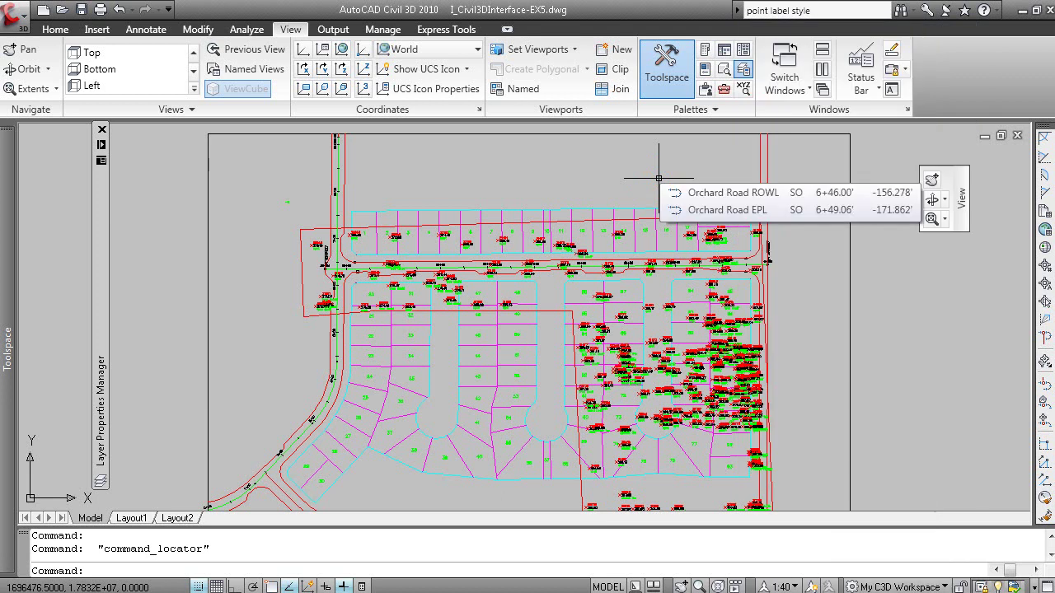
left_click(656, 165)
left_click(693, 172)
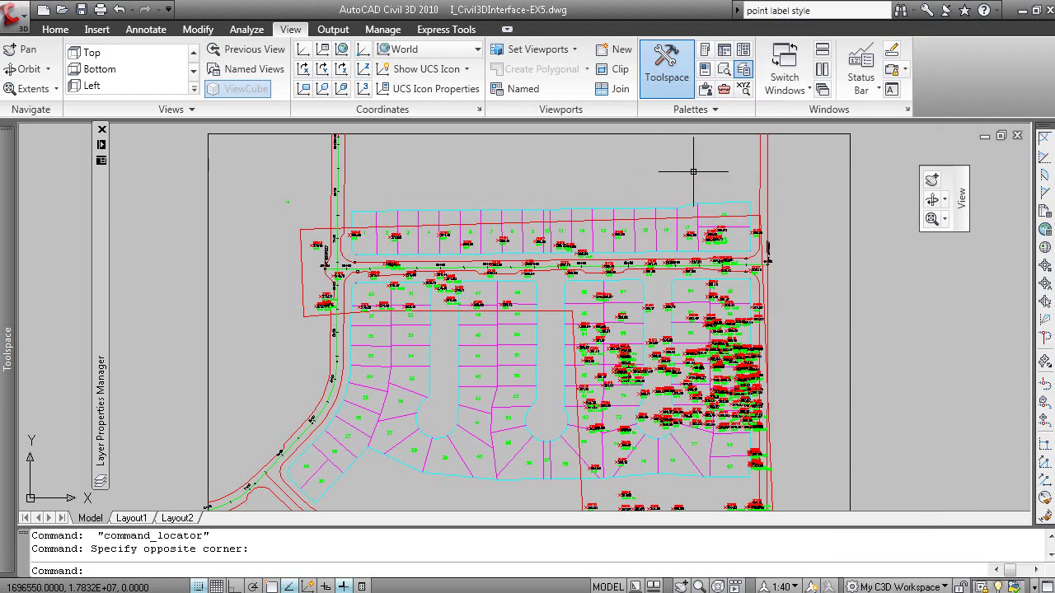
key("F1")
left_click_drag(633, 85, 581, 38)
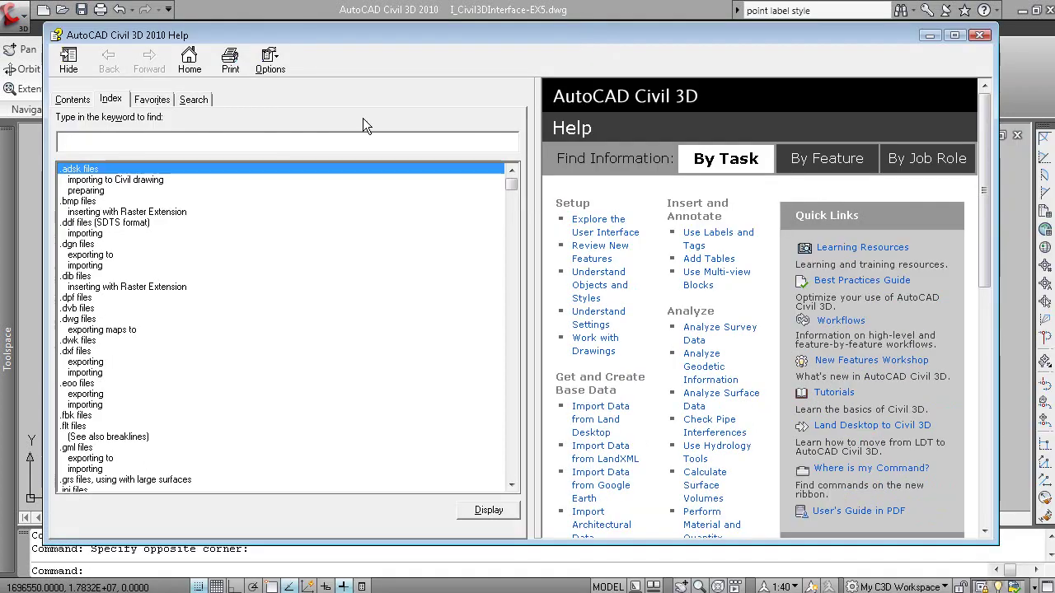
left_click(59, 100)
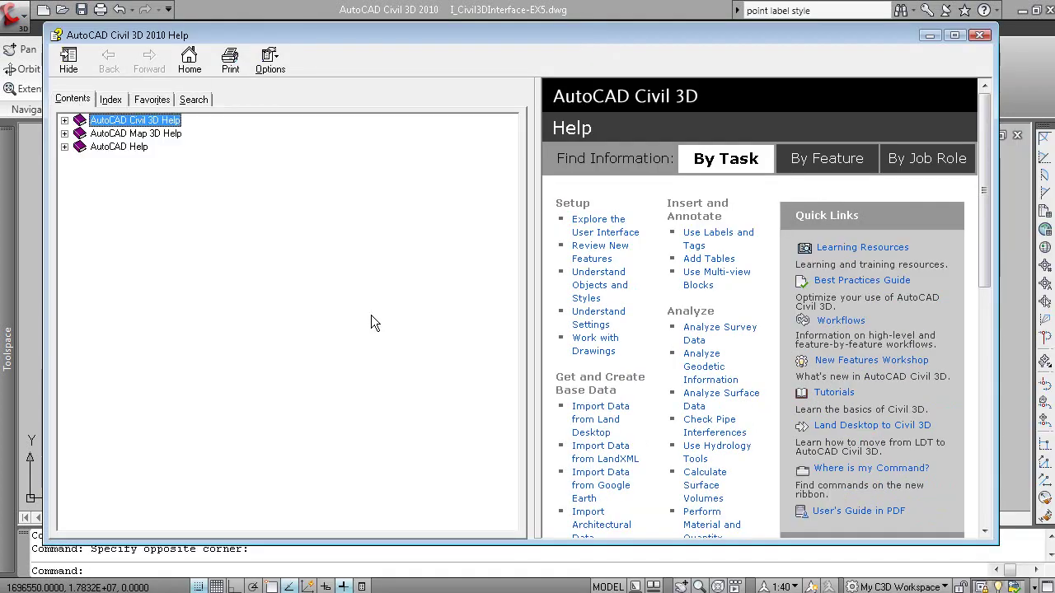
left_click(64, 121)
left_click(111, 99)
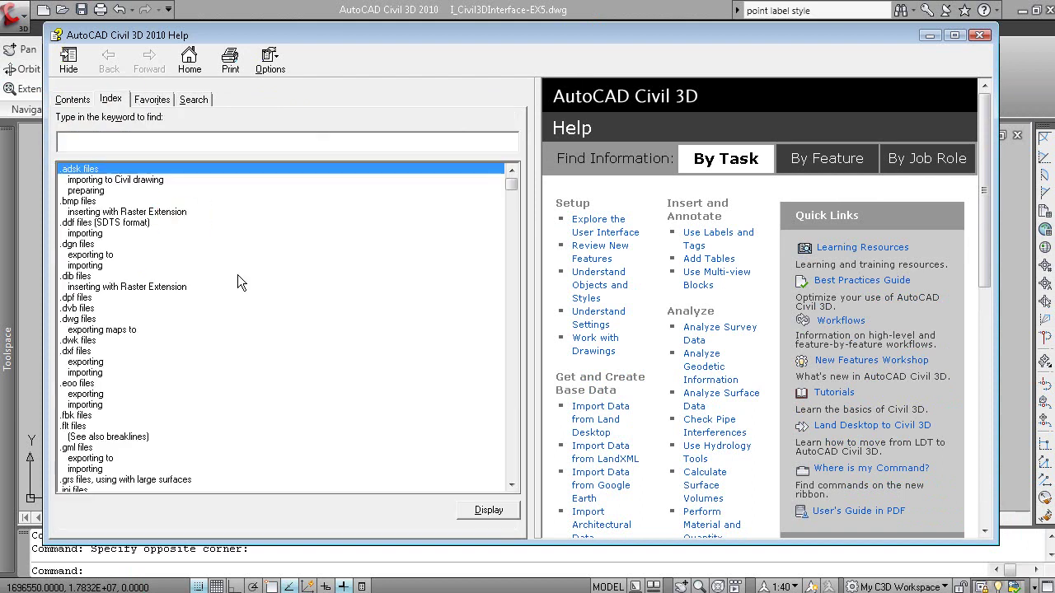
key("ctrl+Tab")
left_click(196, 101)
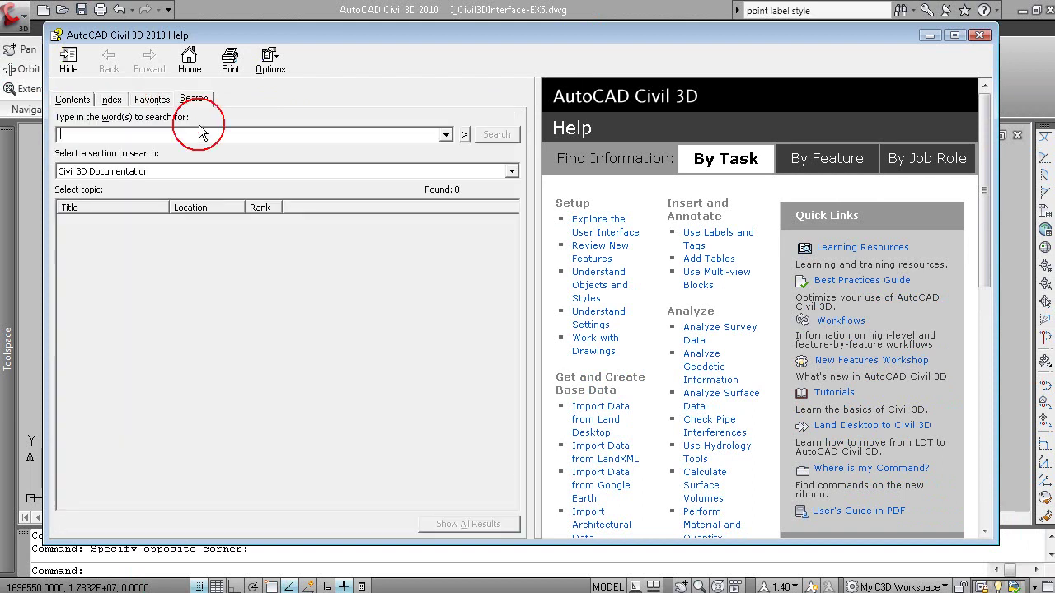
left_click(807, 164)
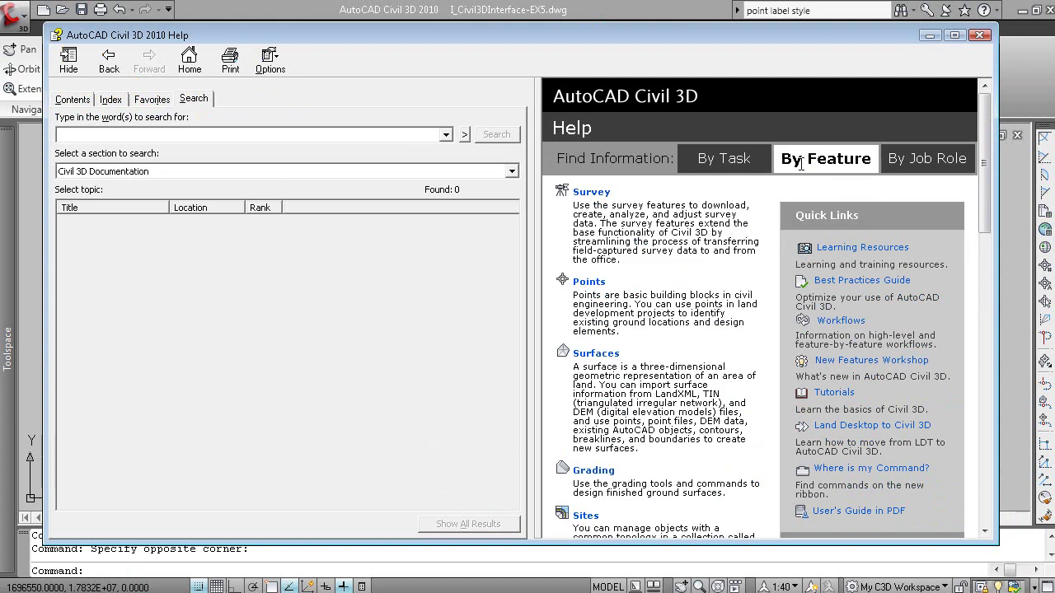
left_click(898, 159)
left_click(954, 35)
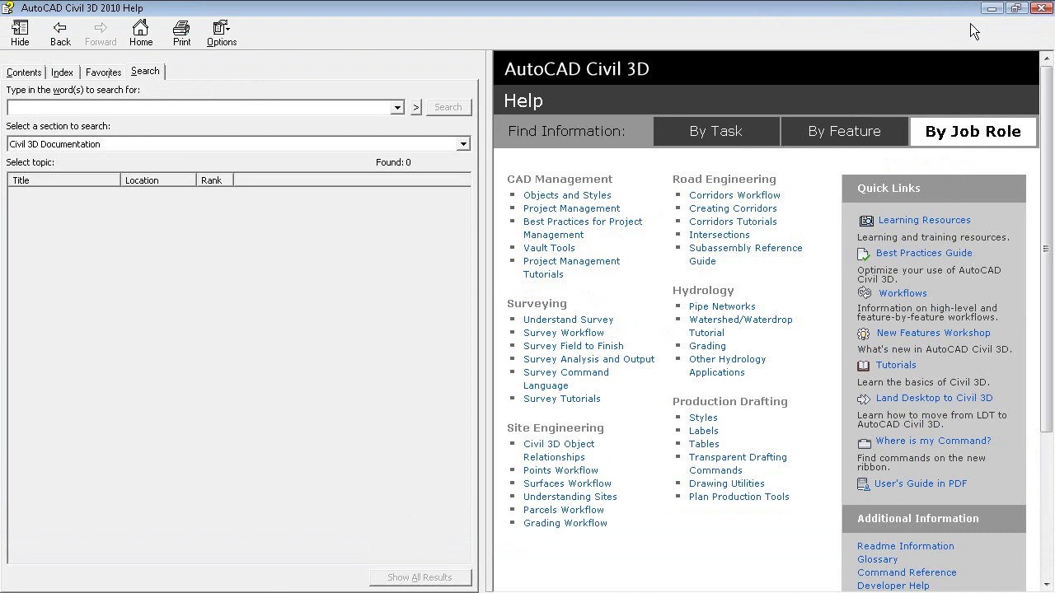
left_click(1041, 8)
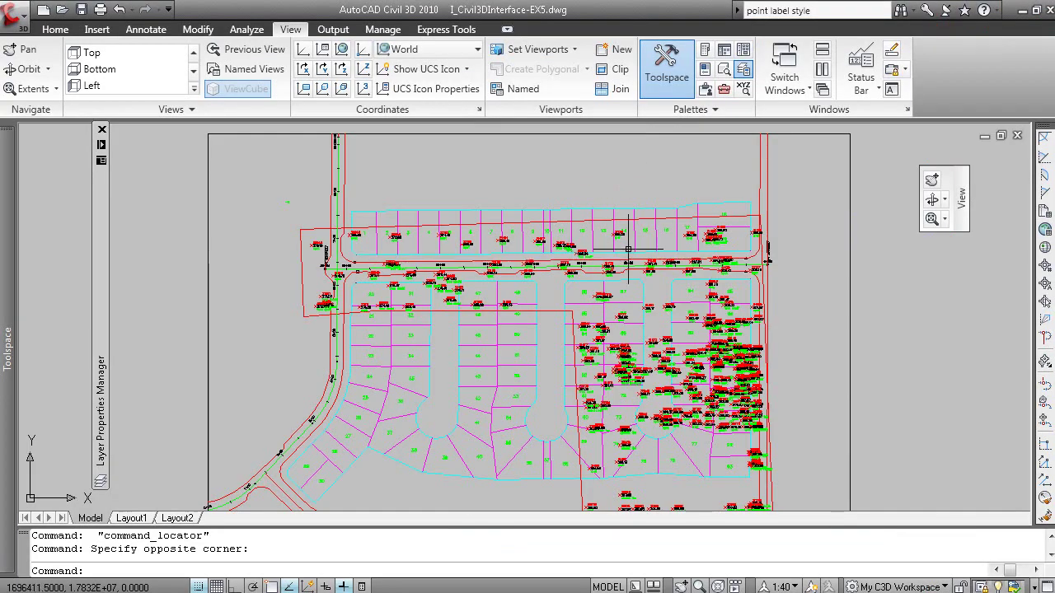
Step: Close the Layer Properties Manager, then float the Toolspace palette loose and close it
key("alt+Tab")
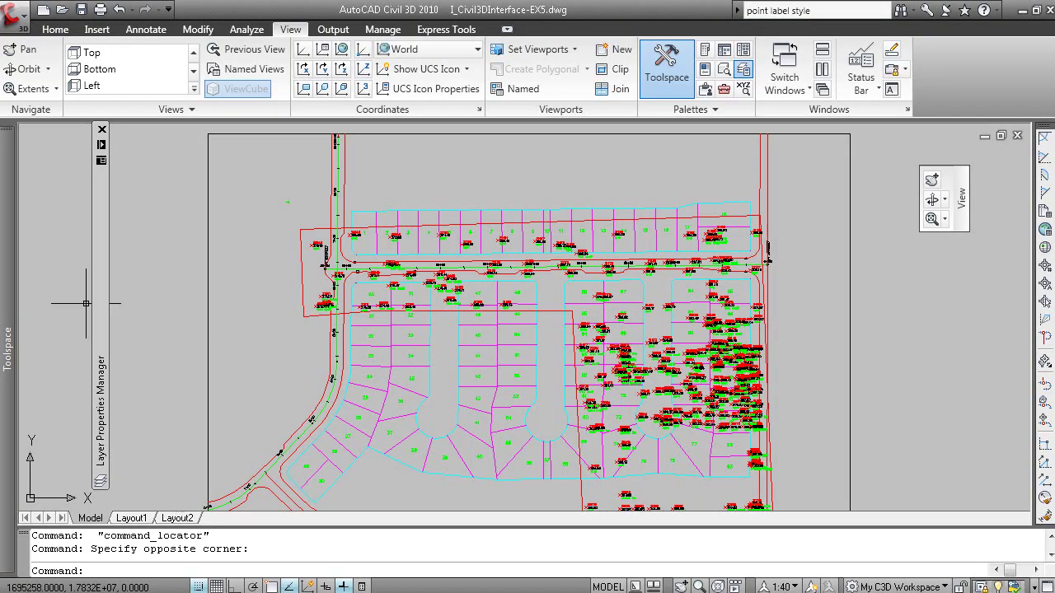
left_click(102, 130)
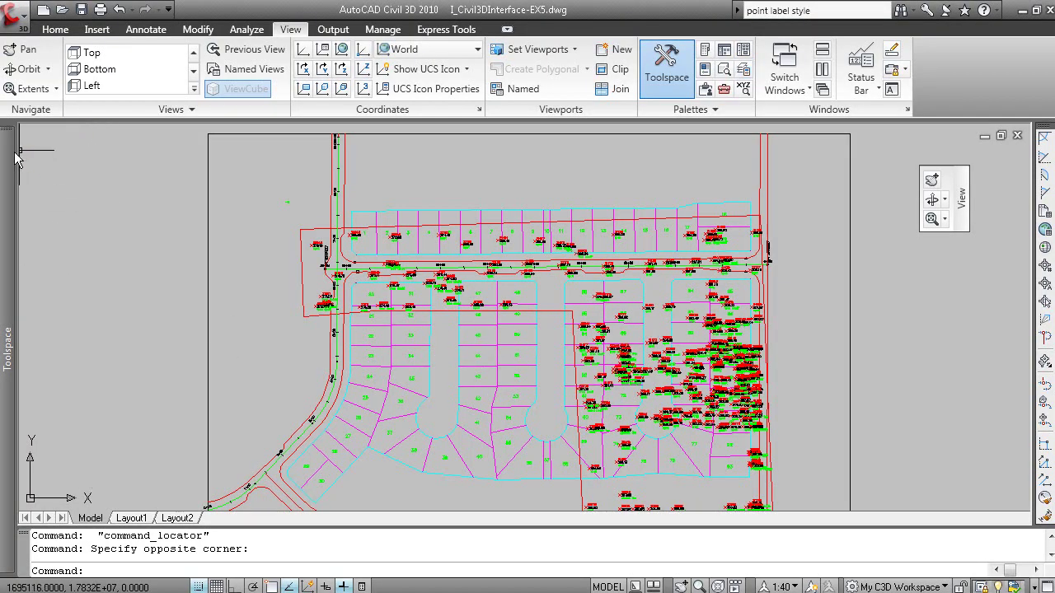
mouse_move(10, 159)
mouse_move(30, 180)
left_mouse_down()
mouse_move(135, 190)
mouse_move(185, 124)
left_mouse_up()
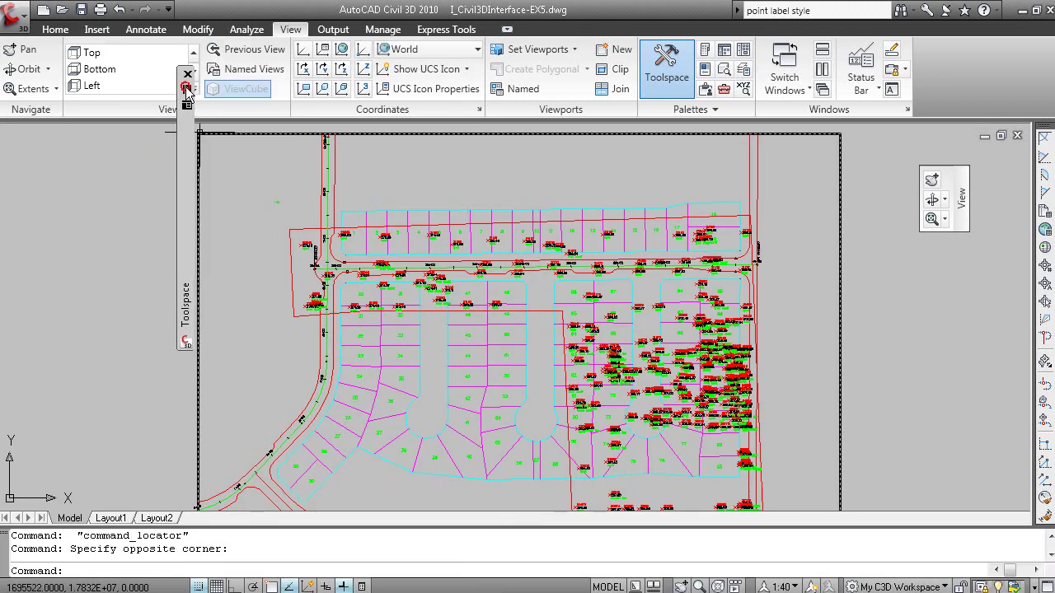
mouse_move(187, 88)
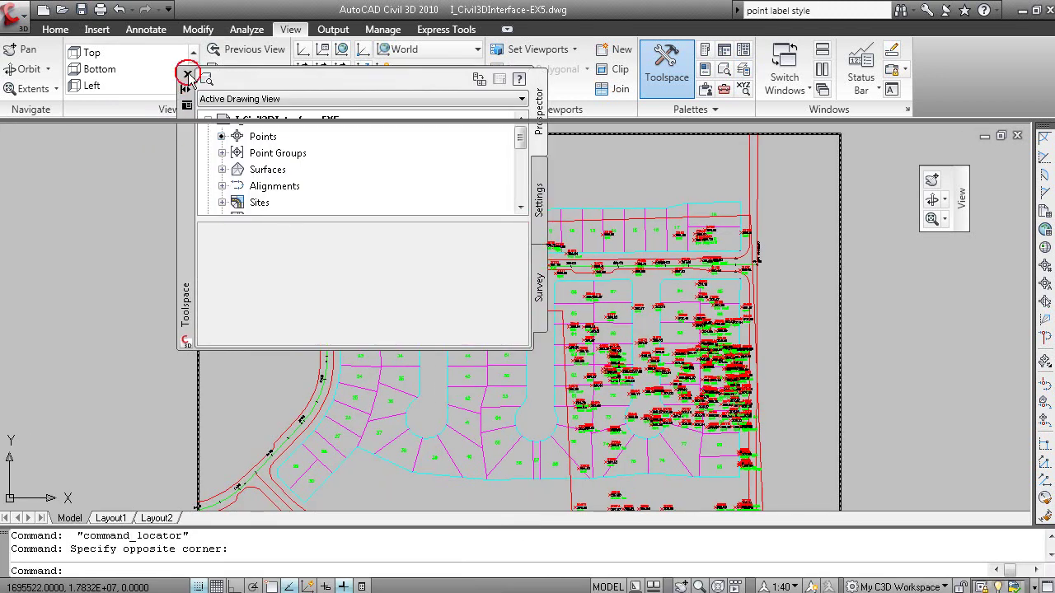
left_click(188, 76)
Step: Zoom and pan the drawing, then reopen Toolspace with the SHOWTS command
scroll(121, 289, "down", 2)
middle_click_drag(262, 309, 376, 289)
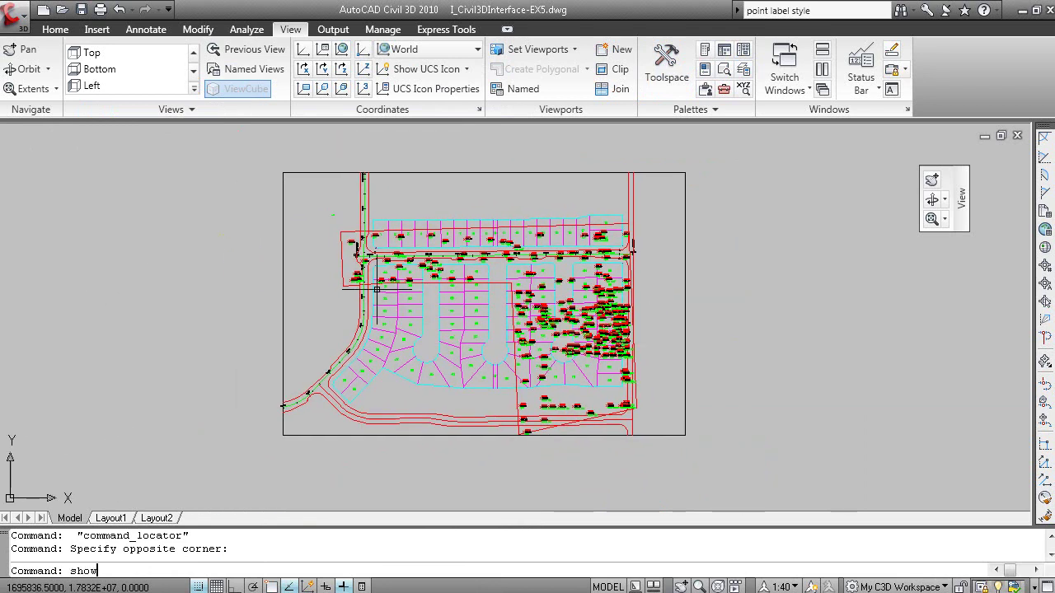
key("Return")
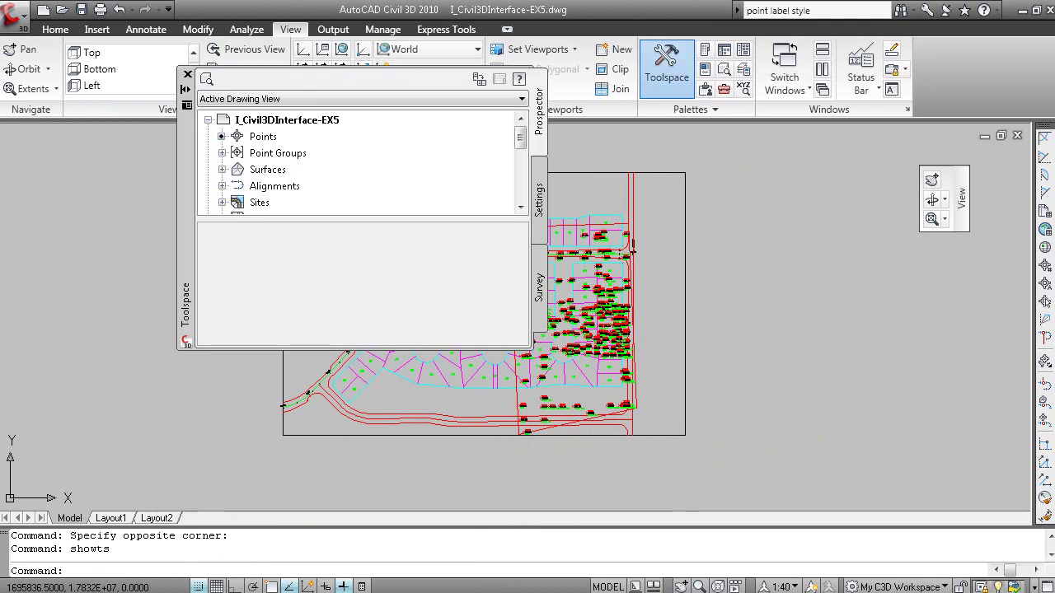
Step: Reopen Toolspace from the Home ribbon, move it down and right, and lengthen it
left_click(188, 75)
left_click(58, 30)
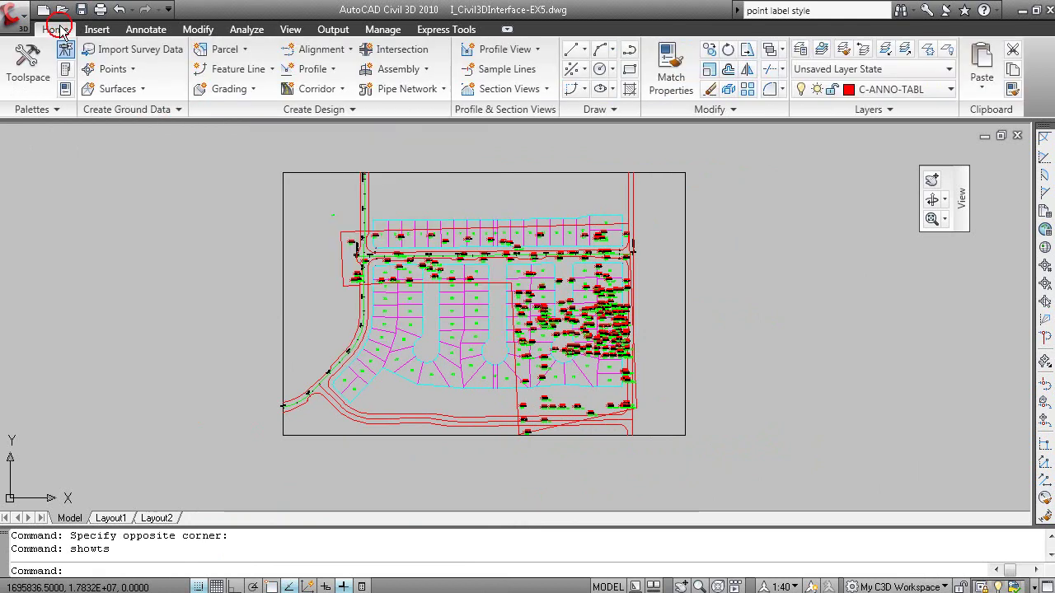
left_click(41, 84)
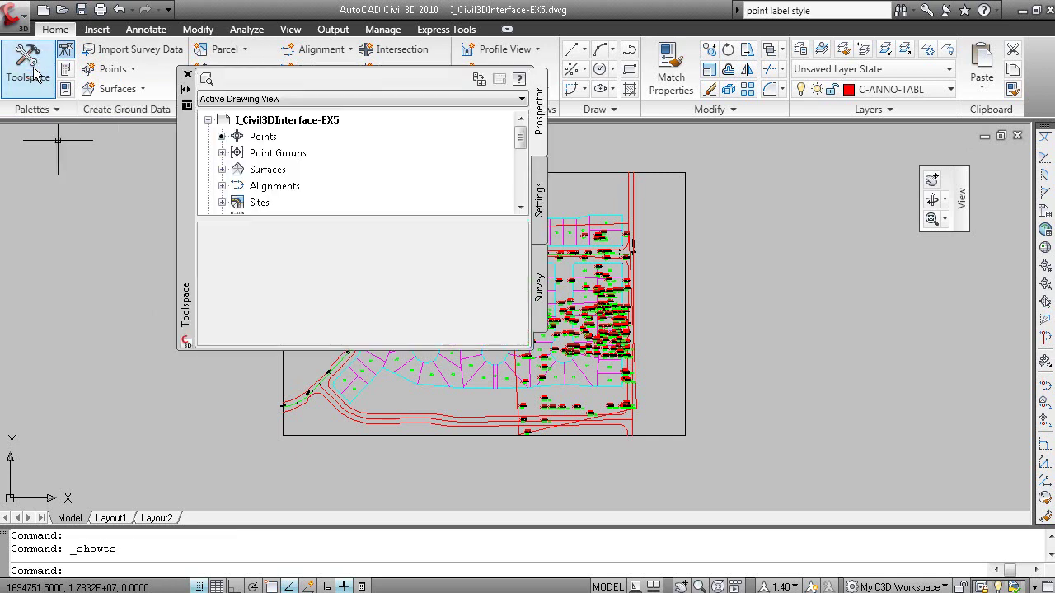
left_click_drag(188, 160, 221, 254)
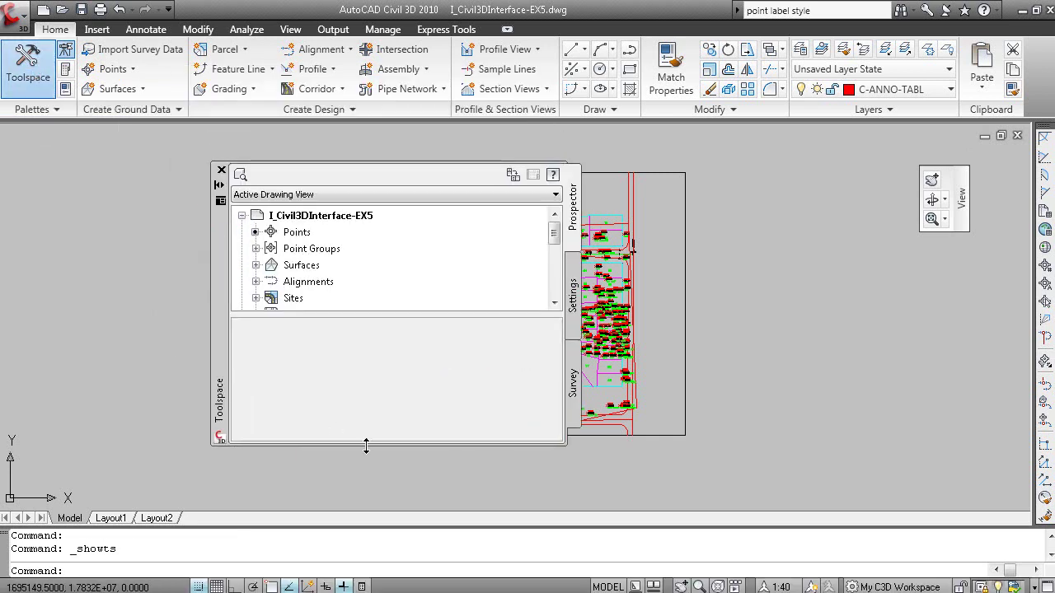
left_click_drag(365, 442, 363, 494)
left_click_drag(217, 354, 212, 336)
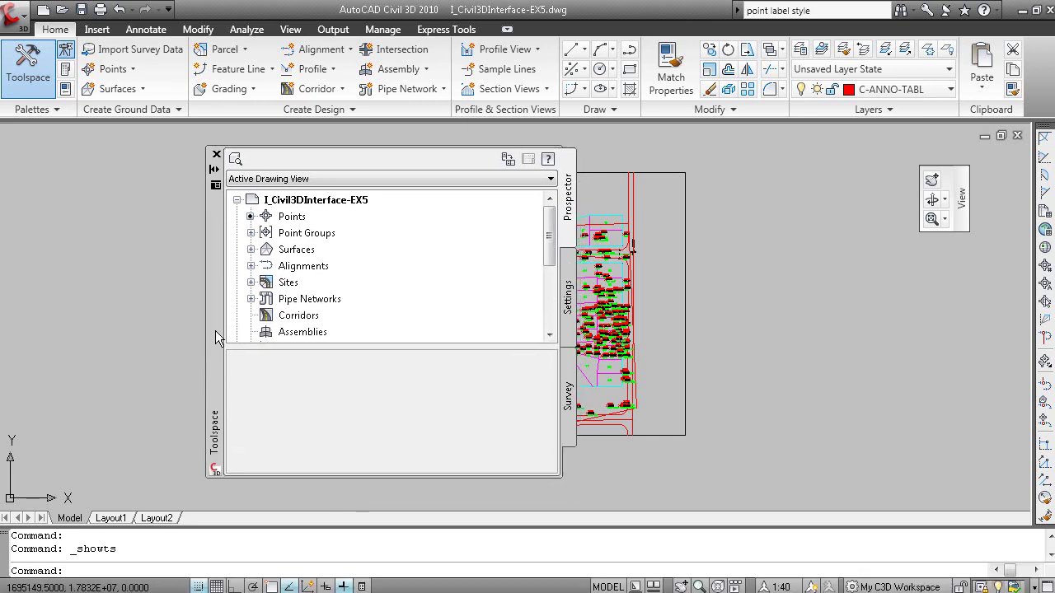
Step: Move the Toolspace to dock on the left side and widen the docked palette
right_click(213, 224)
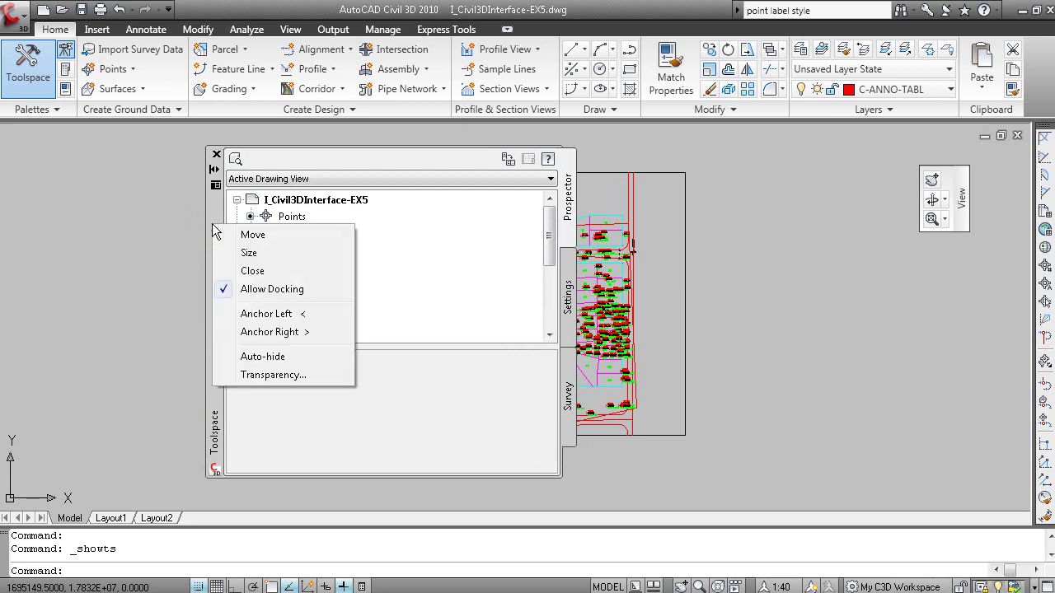
left_click(220, 234)
left_click(27, 208)
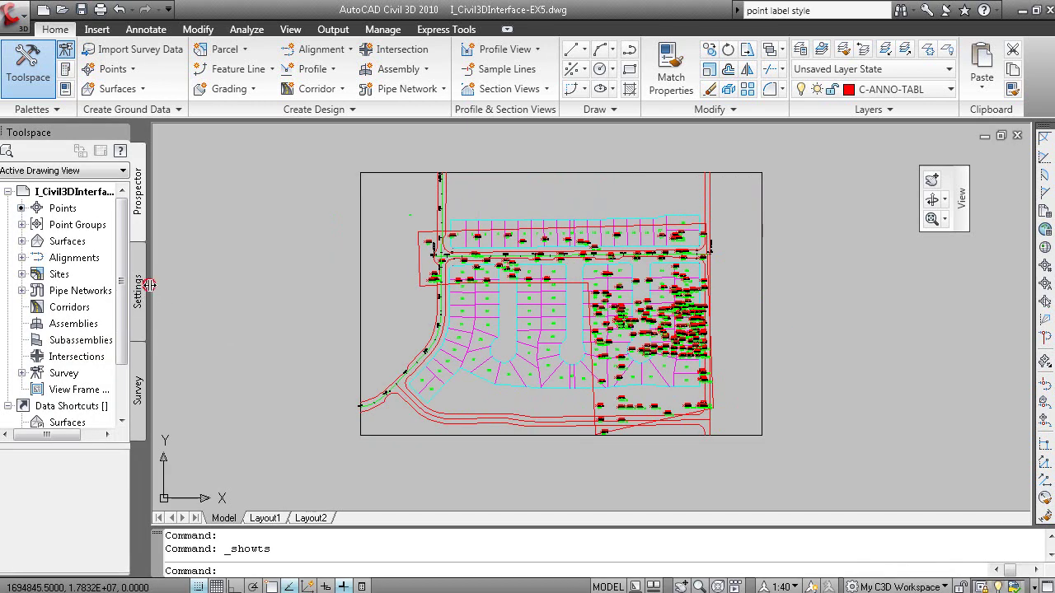
left_click_drag(152, 284, 195, 284)
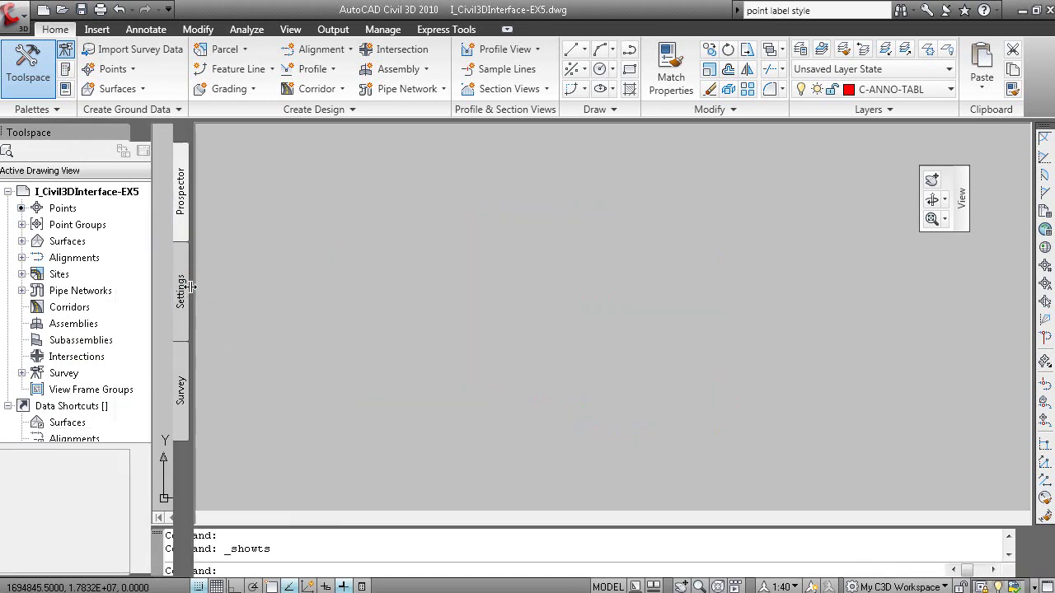
Step: Undock Toolspace, turn off Allow Docking, and park it tall and narrow at the left edge
double_click(82, 129)
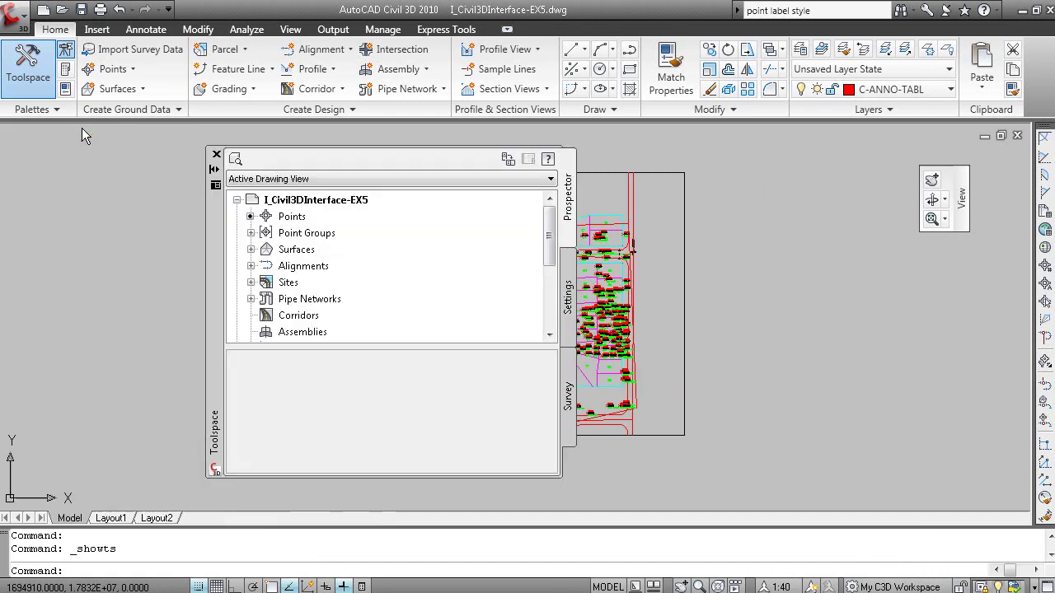
right_click(217, 233)
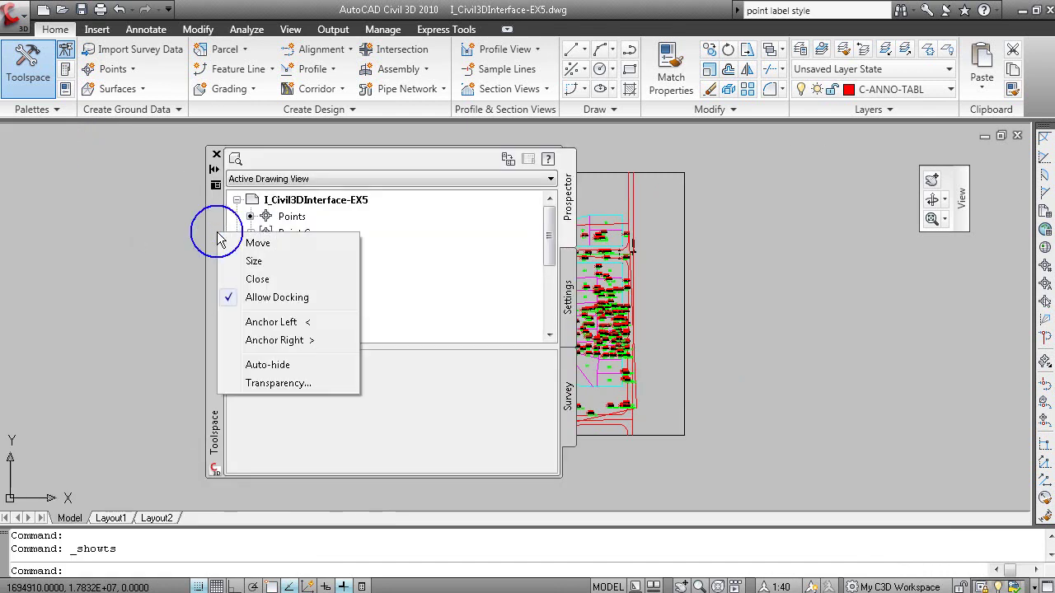
left_click(280, 298)
mouse_move(216, 302)
left_mouse_down()
mouse_move(169, 280)
mouse_move(42, 262)
mouse_move(17, 275)
left_mouse_up()
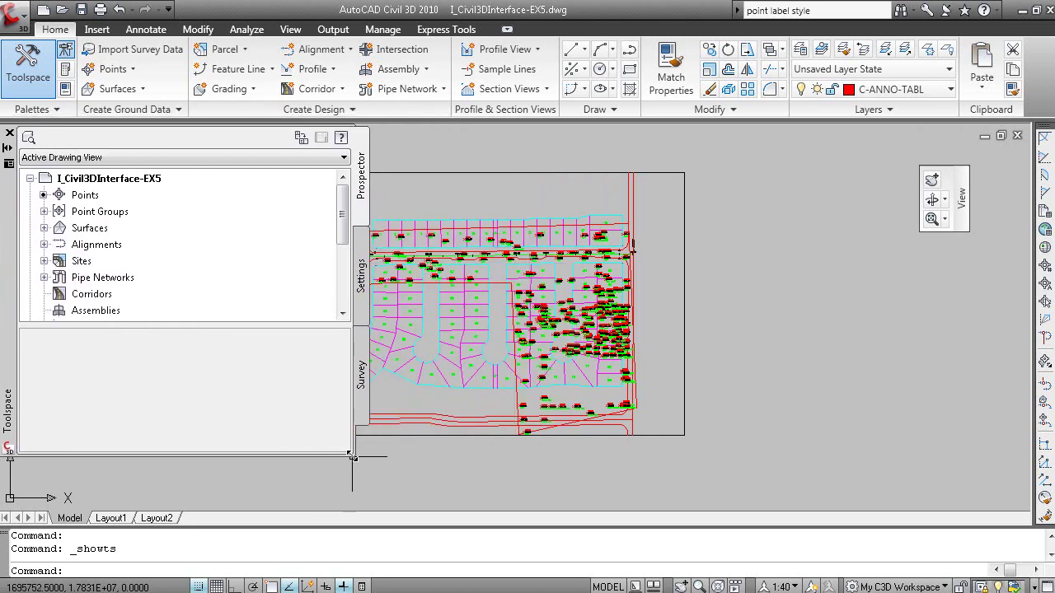
mouse_move(352, 454)
left_mouse_down()
mouse_move(330, 487)
mouse_move(289, 506)
left_mouse_up()
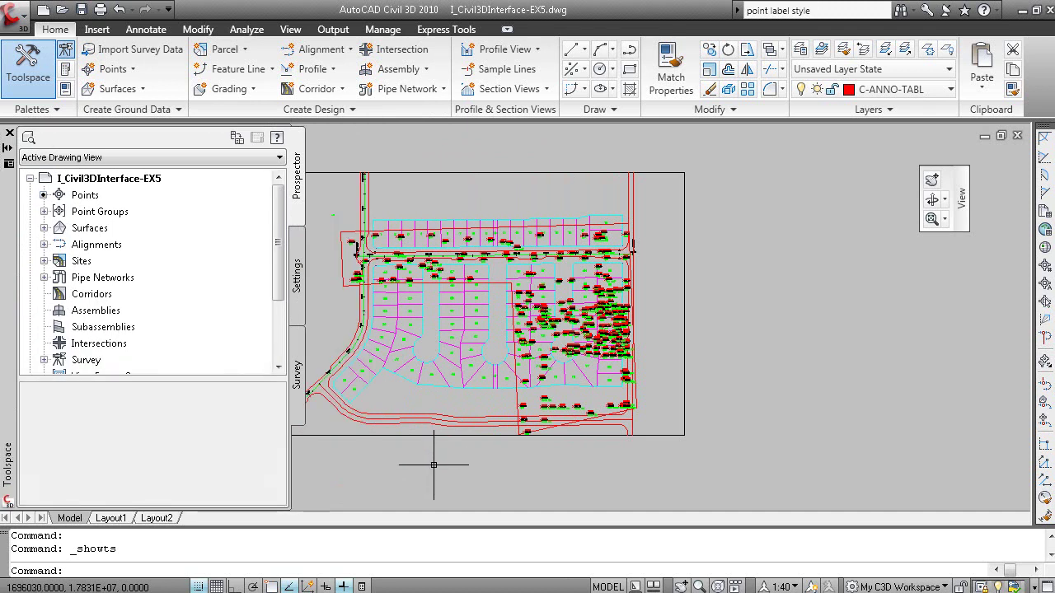
mouse_move(536, 412)
middle_mouse_down()
mouse_move(704, 386)
mouse_move(658, 400)
middle_mouse_up()
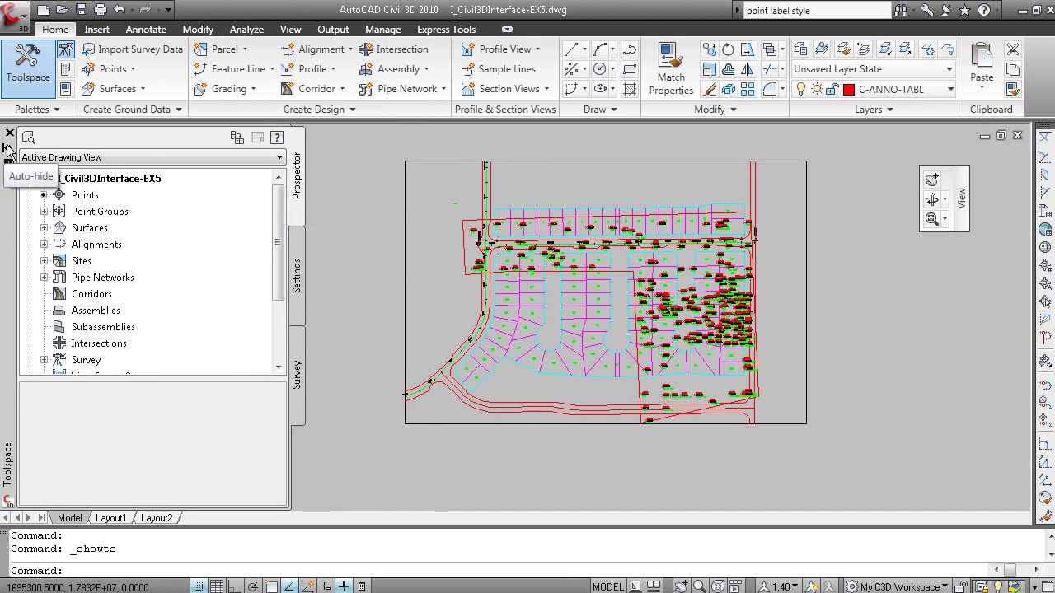
Step: Set the floating Toolspace to Auto-hide and expand the collapsed strip
right_click(9, 209)
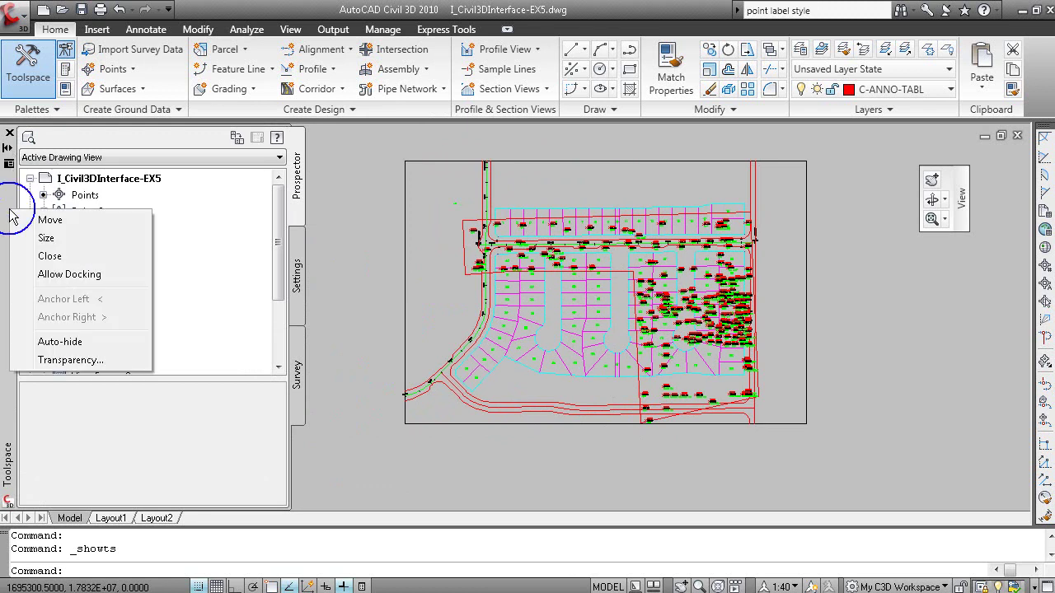
left_click(57, 343)
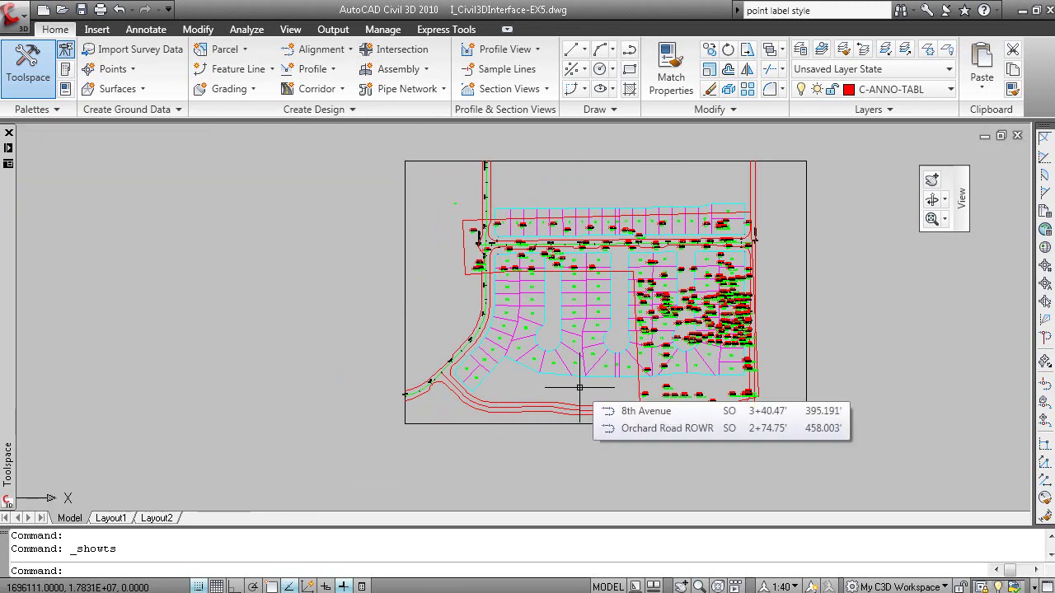
mouse_move(13, 249)
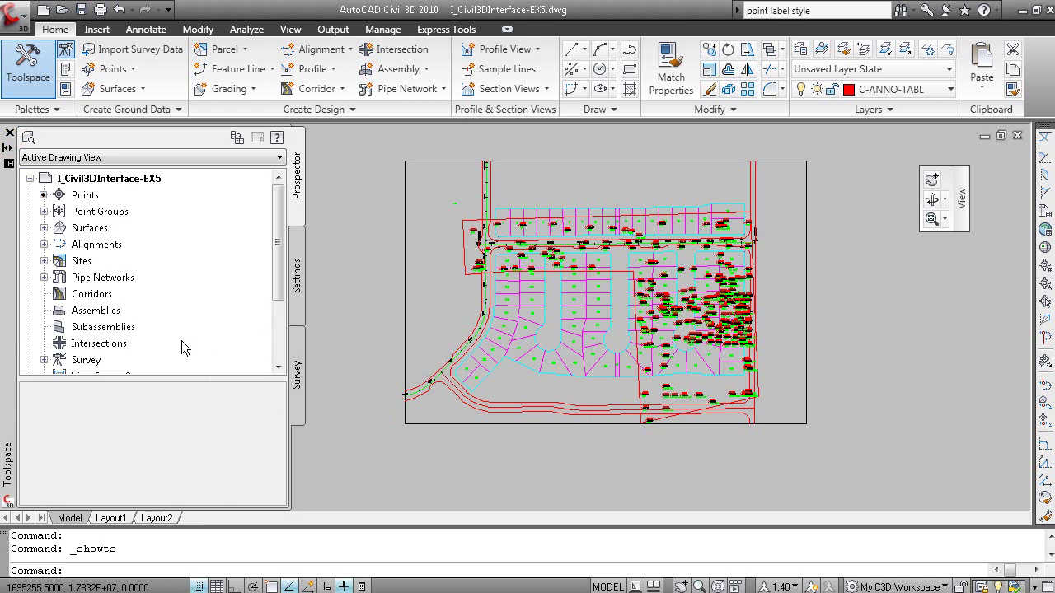
Step: Pull Toolspace off the edge, re-enable Allow Docking, and anchor it as a left tab
left_click(7, 301)
left_click_drag(6, 302, 138, 252)
right_click(138, 251)
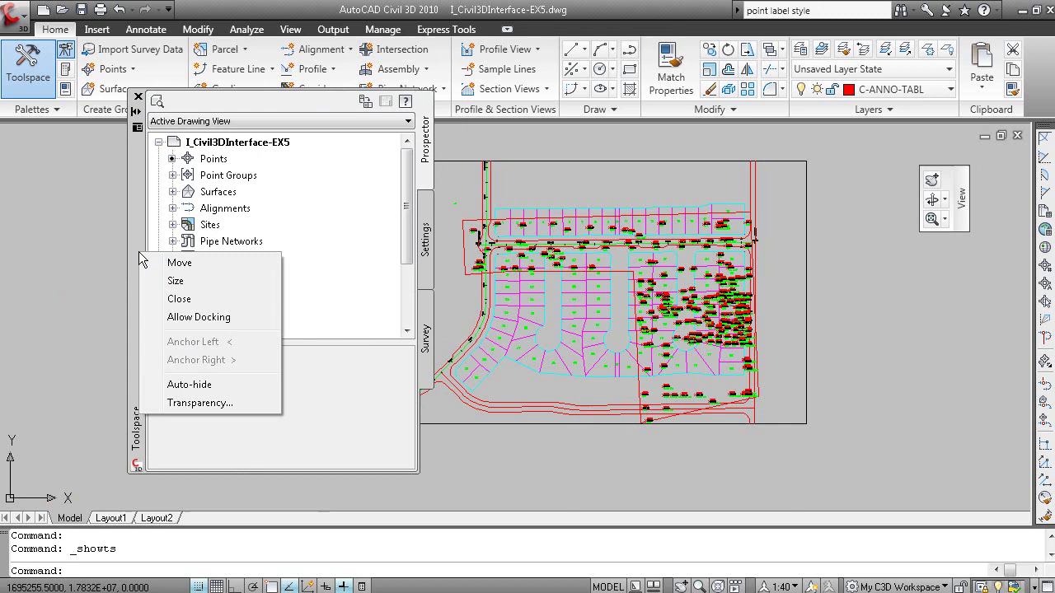
left_click(190, 317)
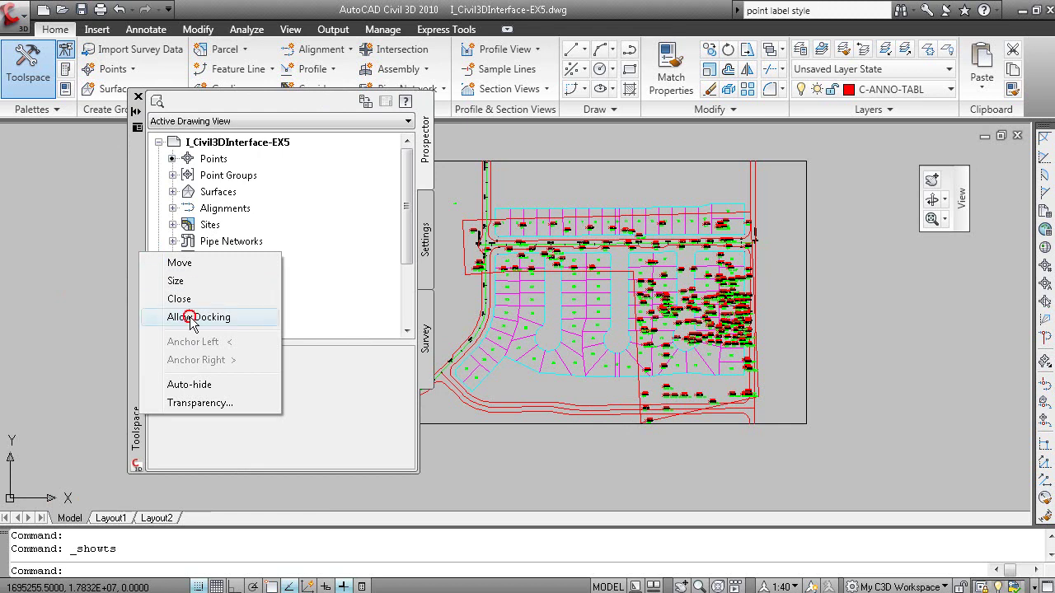
right_click(140, 244)
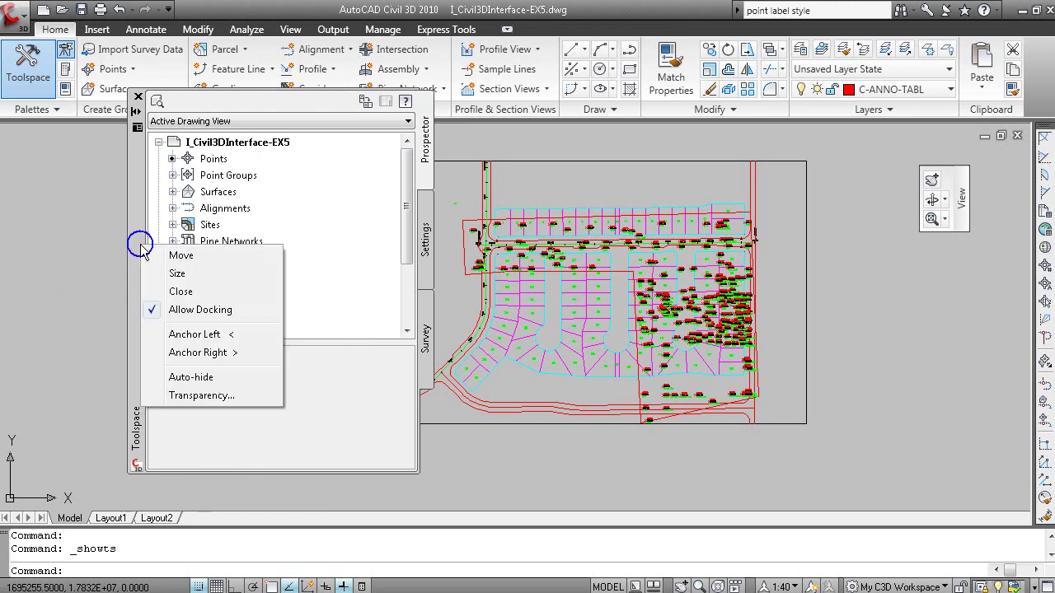
left_click(216, 334)
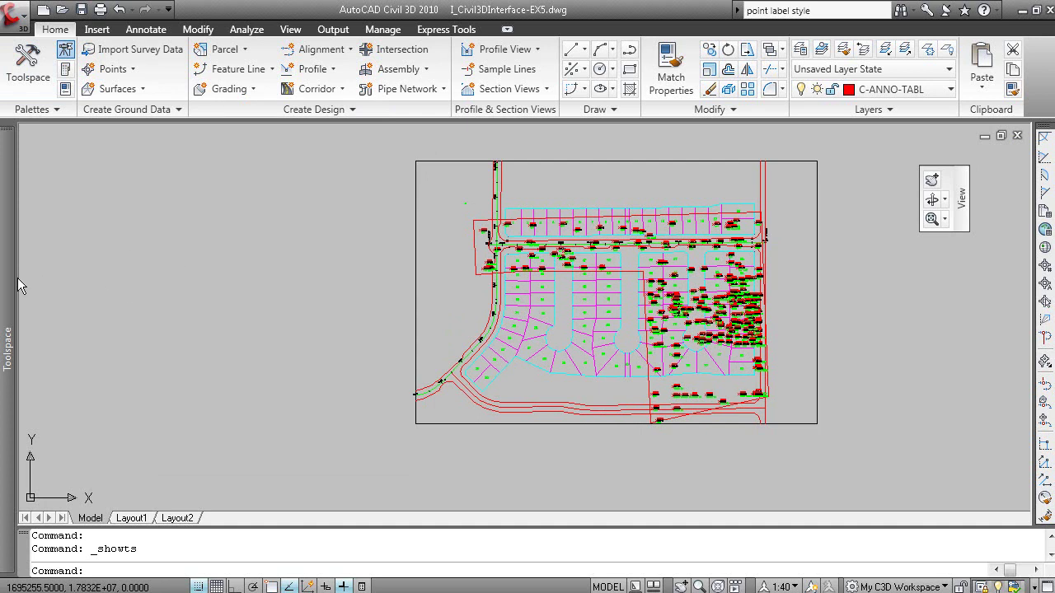
mouse_move(7, 288)
Step: Turn off Allow Docking on the anchored Toolspace and drag it to the left edge
right_click(11, 331)
right_click(19, 328)
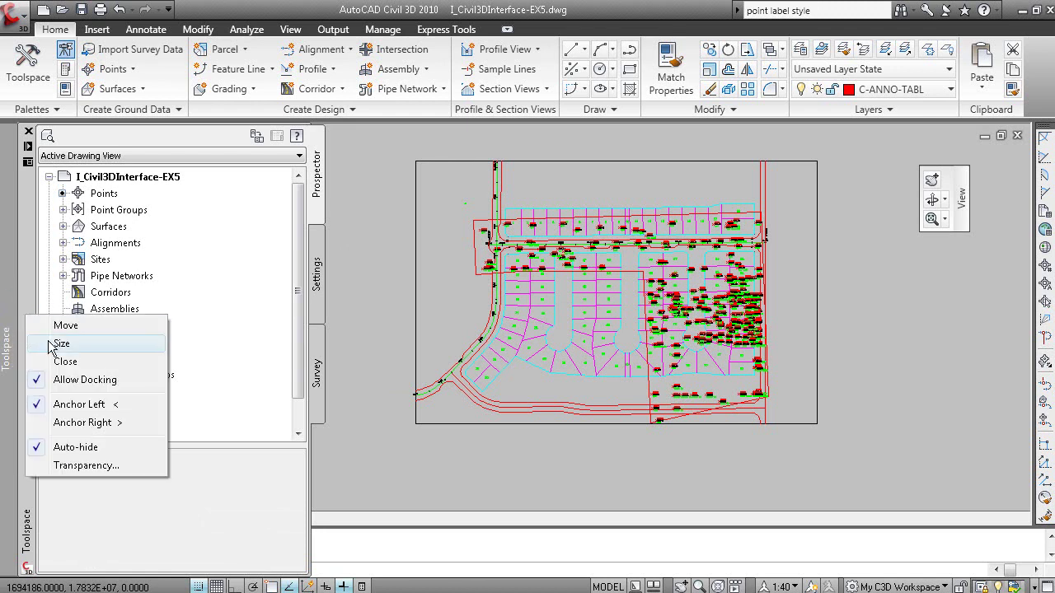
left_click(72, 379)
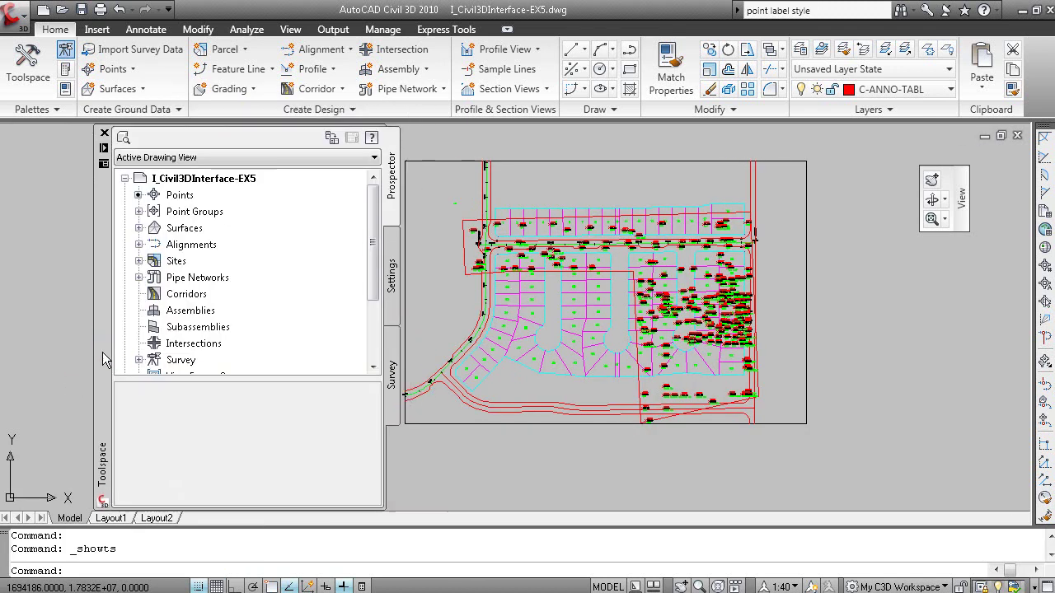
left_click_drag(85, 360, 17, 363)
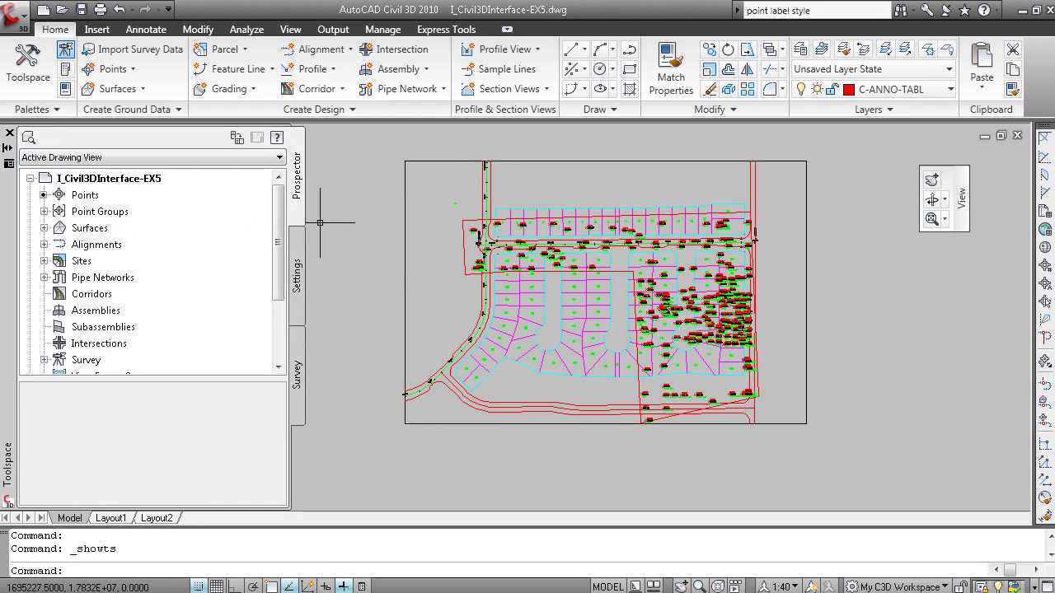
Step: Expand Point Groups and the EG surface, and list the _All Points group in a taller list
left_click(297, 198)
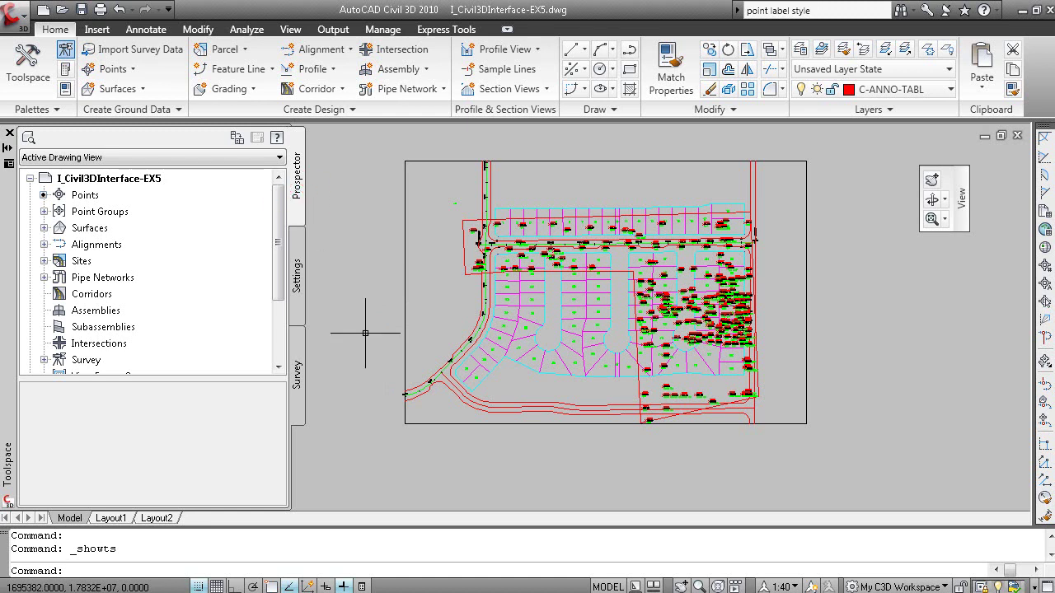
left_click(44, 212)
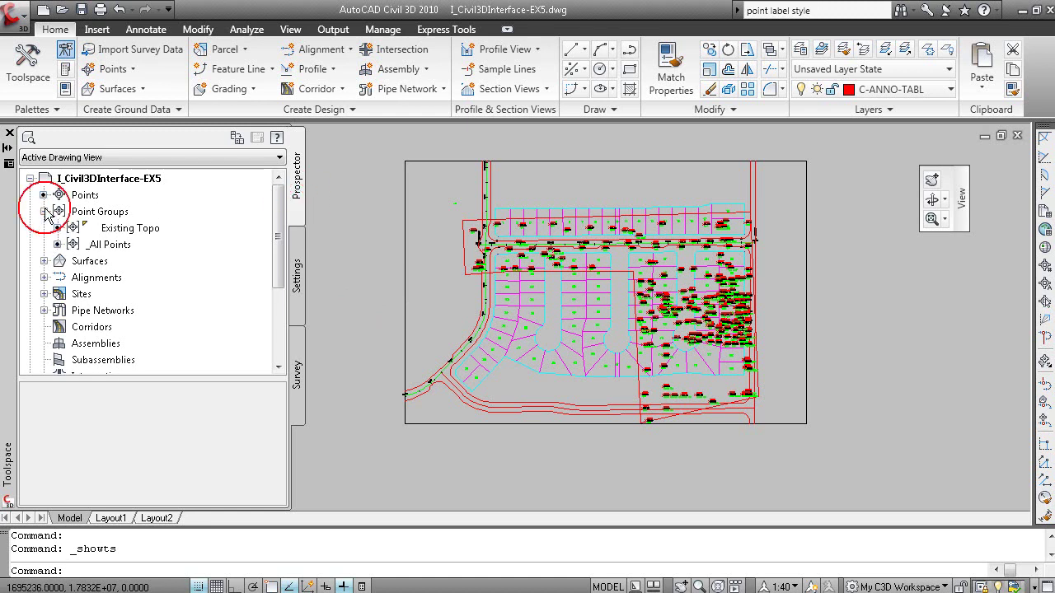
left_click(44, 262)
left_click(89, 278)
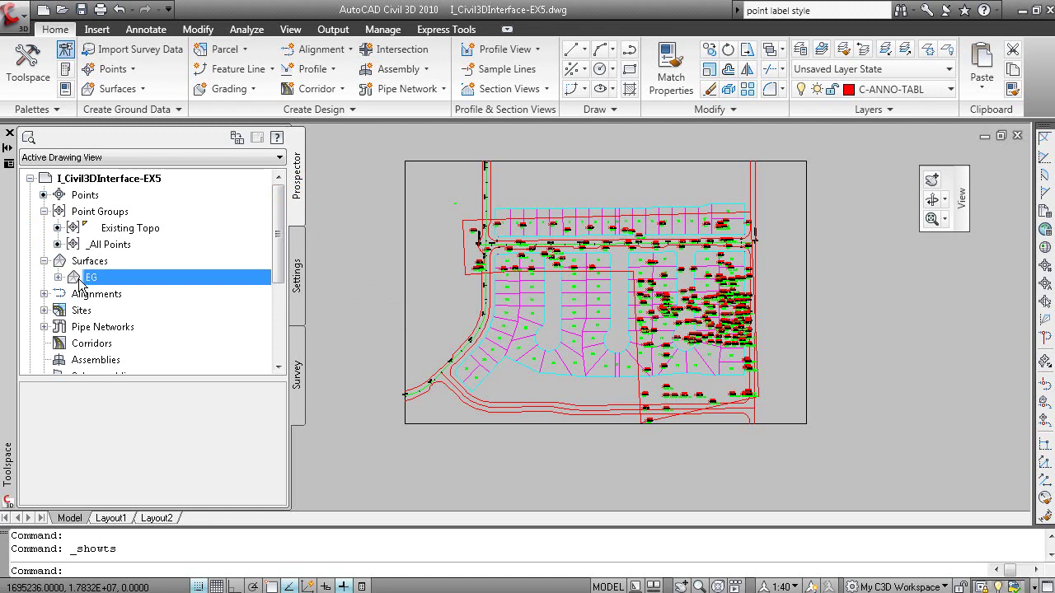
left_click(59, 277)
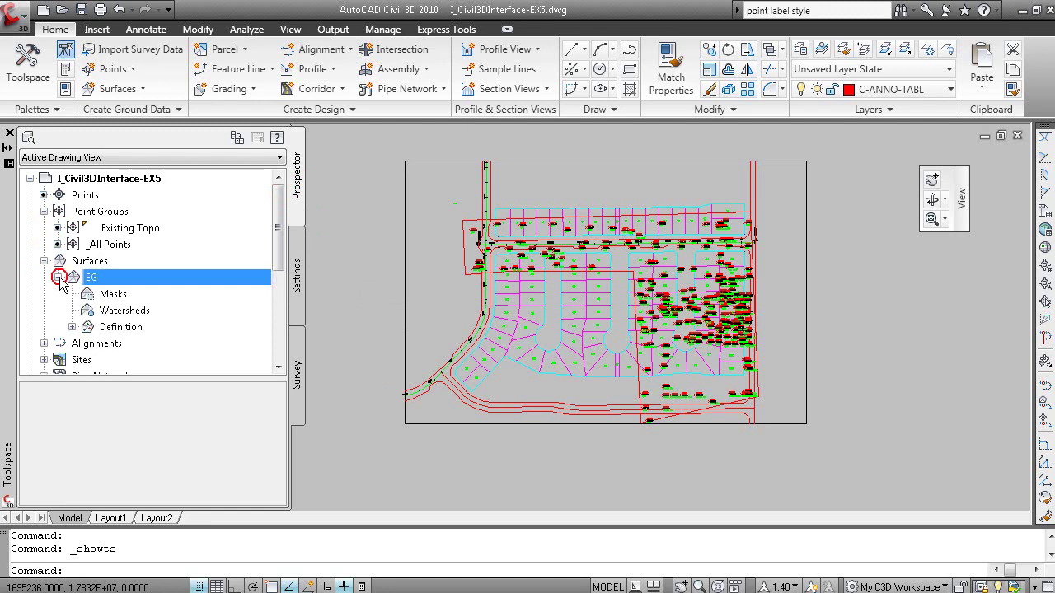
left_click(101, 245)
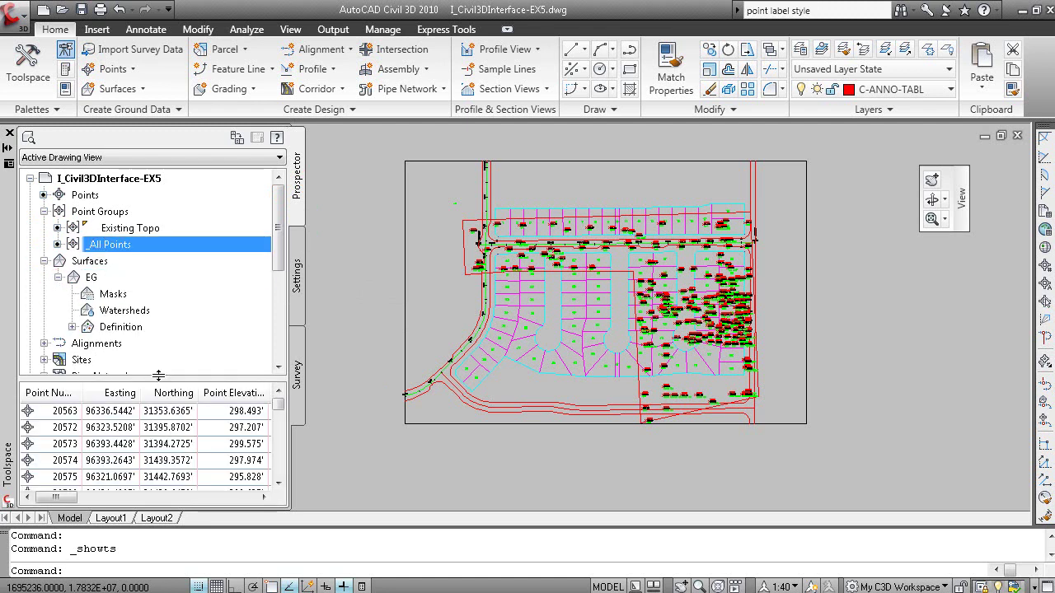
left_click_drag(158, 376, 158, 303)
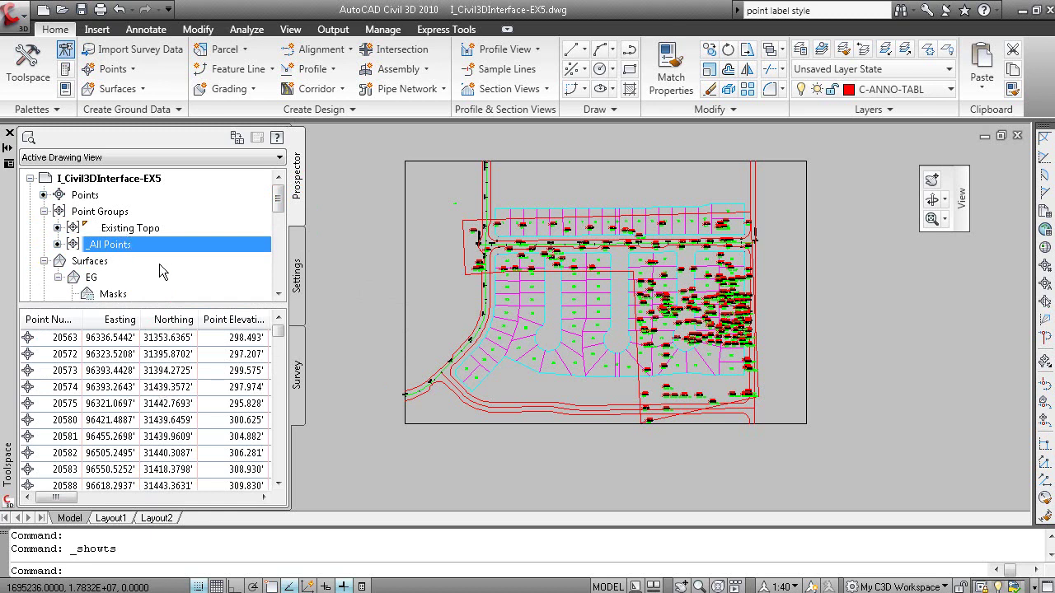
left_click_drag(277, 198, 278, 218)
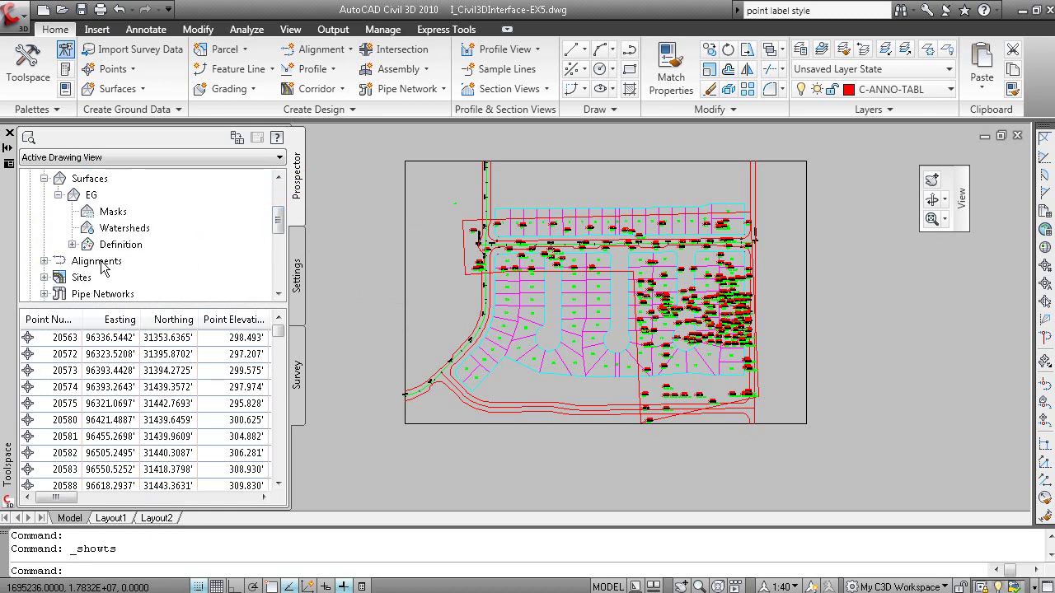
Step: Expand Sites > Block Parcels > Parcels and select Single-Family : 1 through 4
left_click(45, 278)
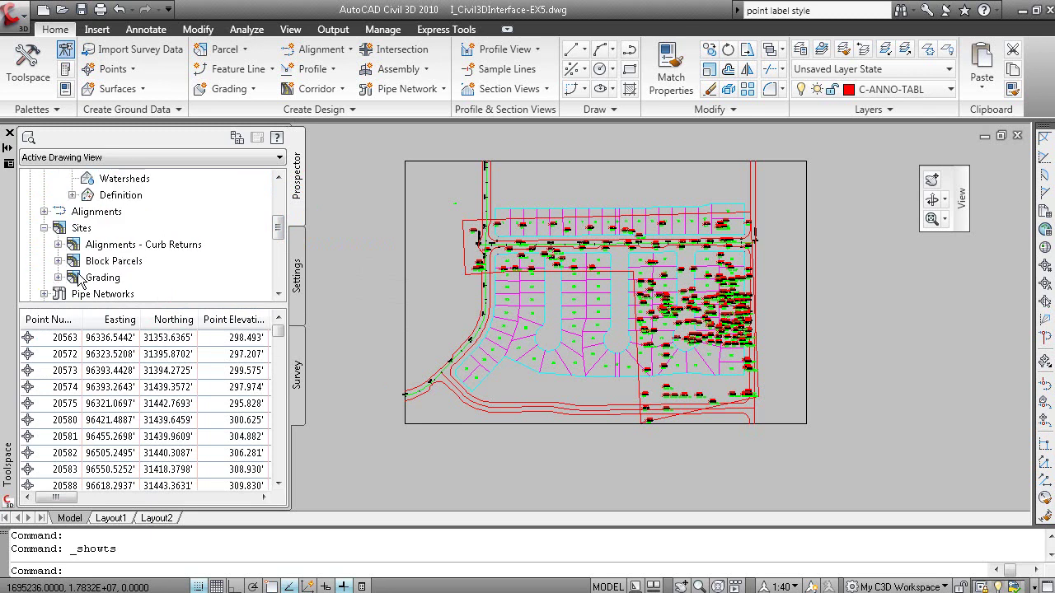
left_click(58, 261)
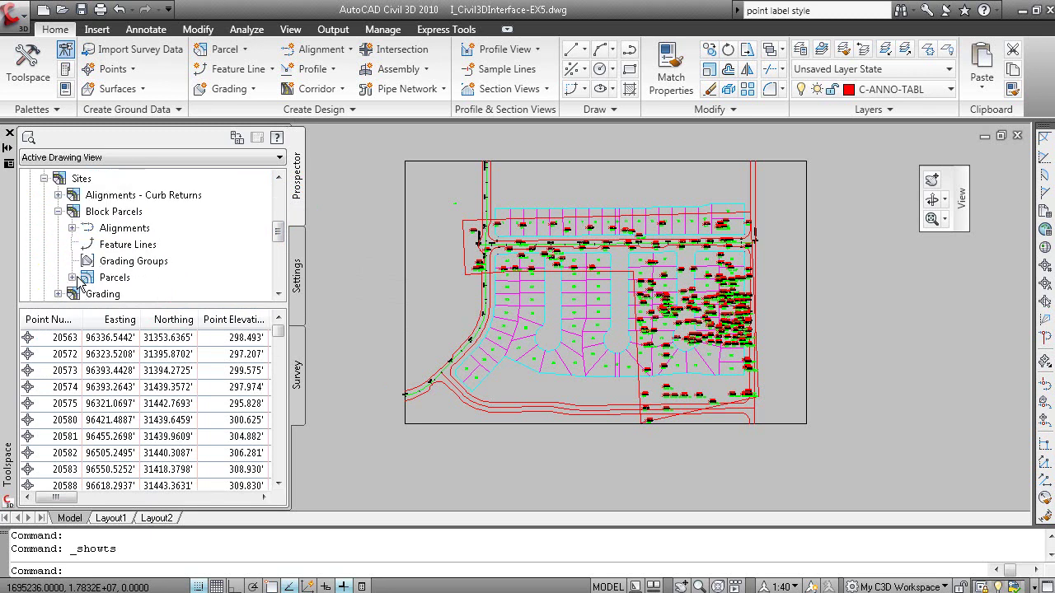
left_click(73, 278)
left_click(146, 198)
left_click(155, 213)
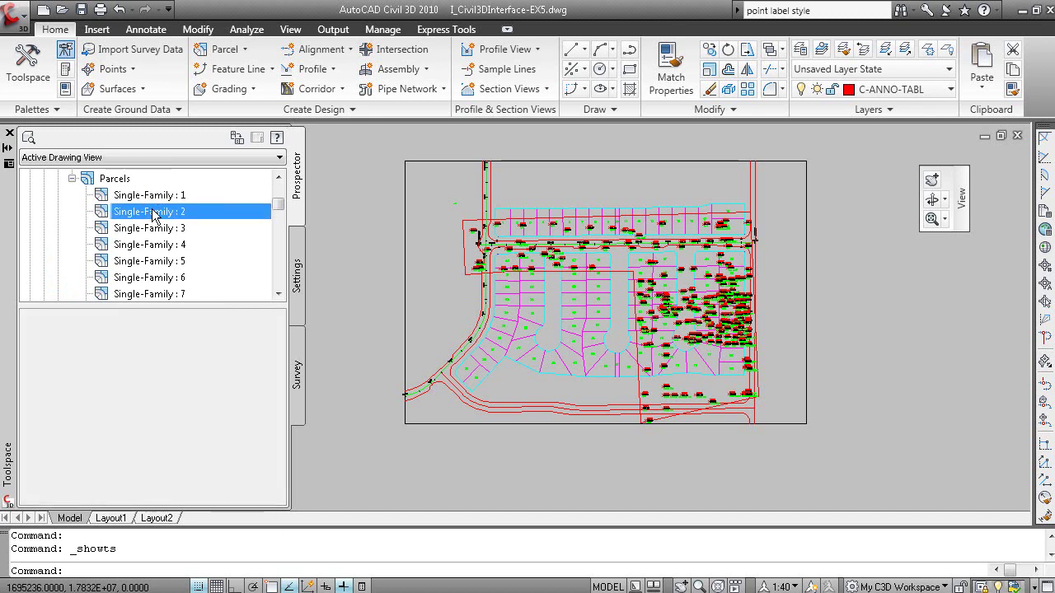
left_click(155, 226)
left_click(155, 240)
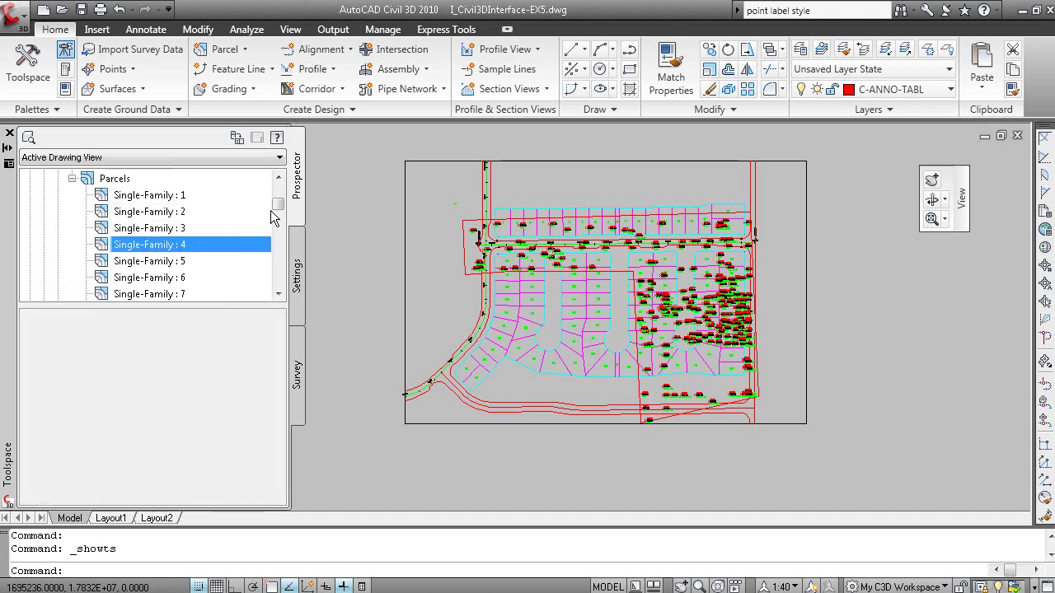
scroll(277, 211, "up", 5)
left_click(278, 293)
left_click(278, 294)
left_click(278, 293)
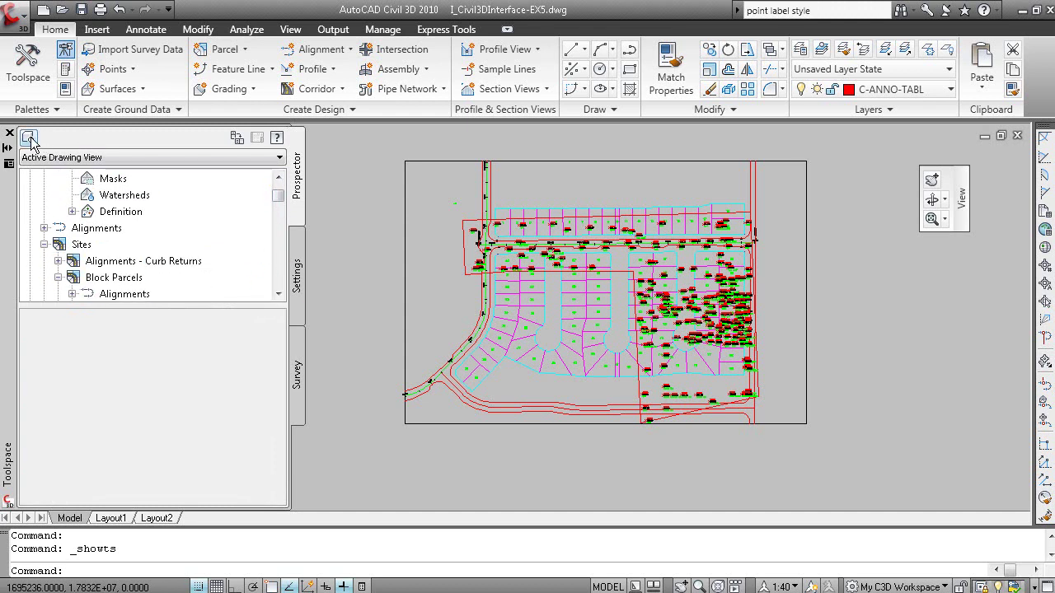
Step: Enable Item Preview and Show Preview for Parcels, then preview Single-Family : 2's outline
left_click(29, 138)
scroll(278, 202, "down", 2)
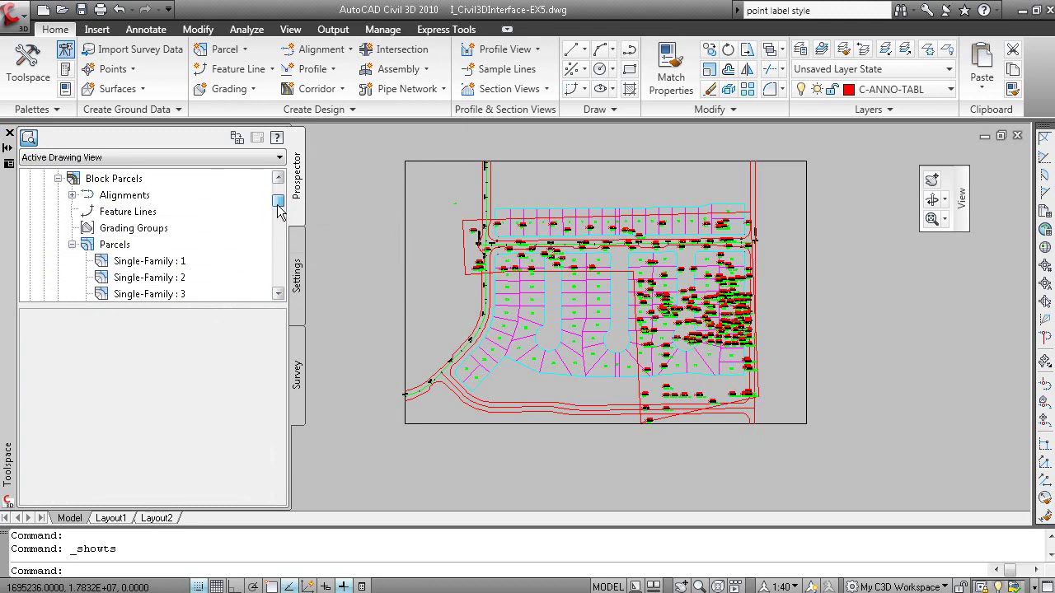
left_click(171, 262)
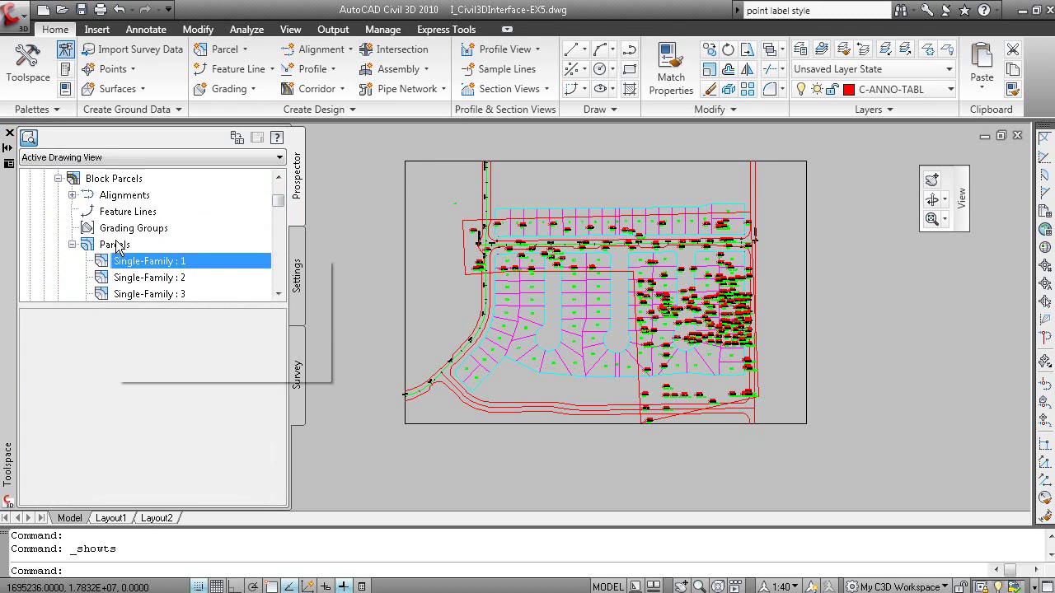
right_click(120, 180)
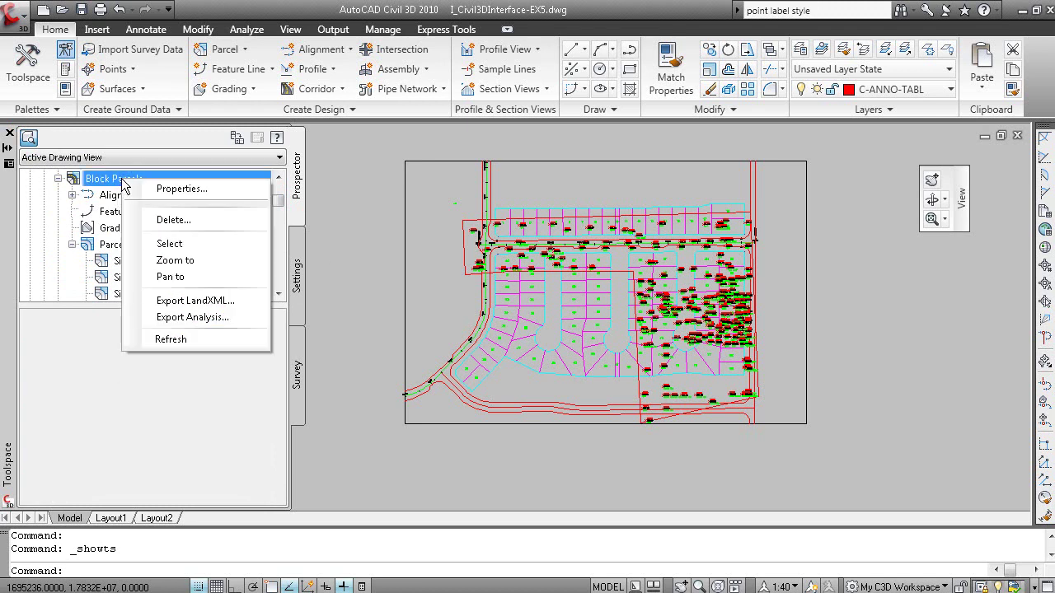
right_click(99, 249)
left_click(175, 320)
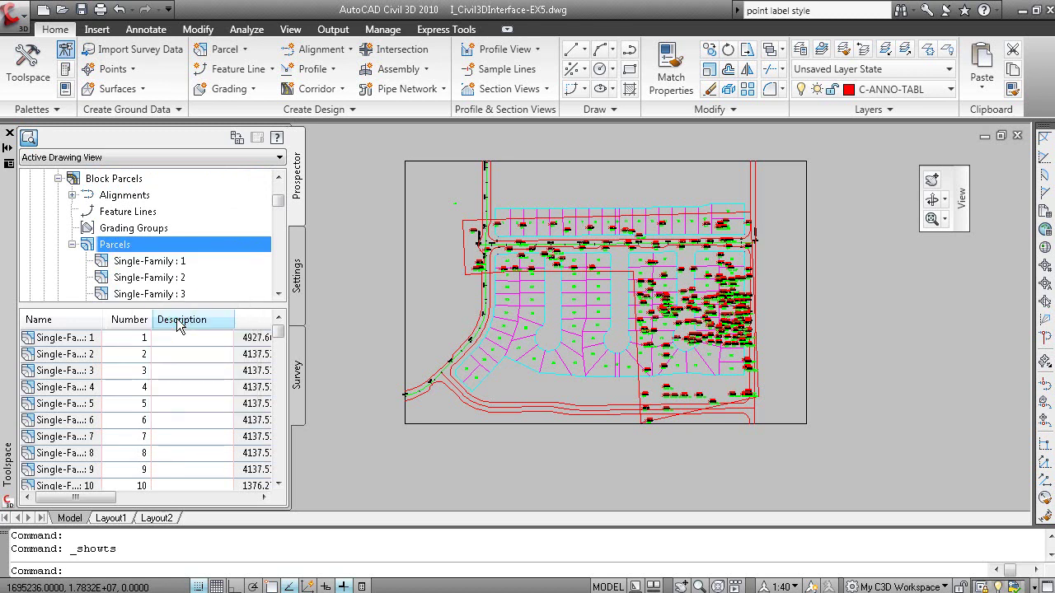
left_click(170, 277)
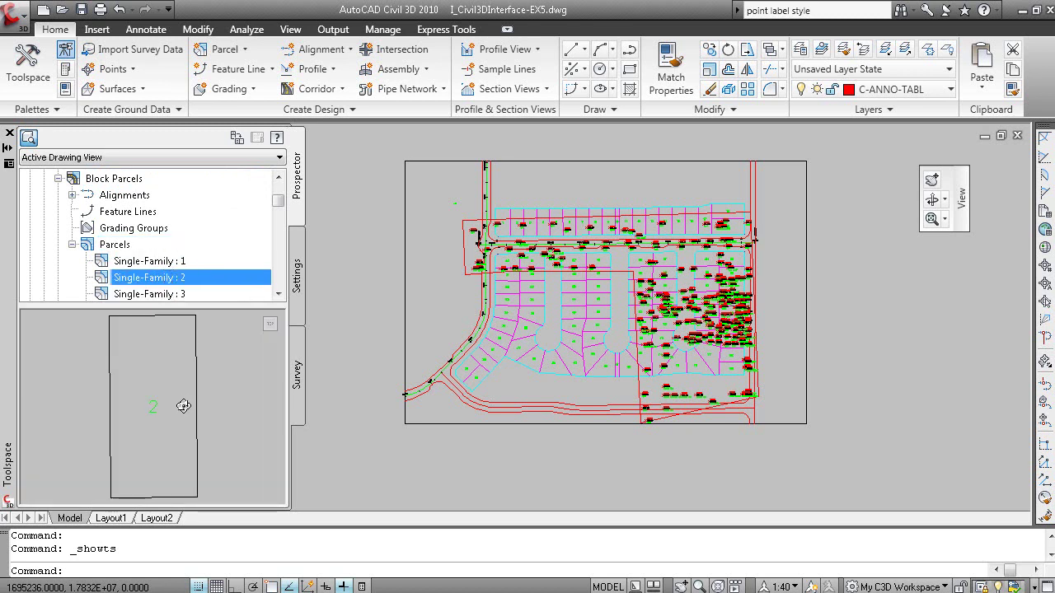
Step: Zoom the drawing to parcel Single-Family : 2, then zoom back out
right_click(179, 278)
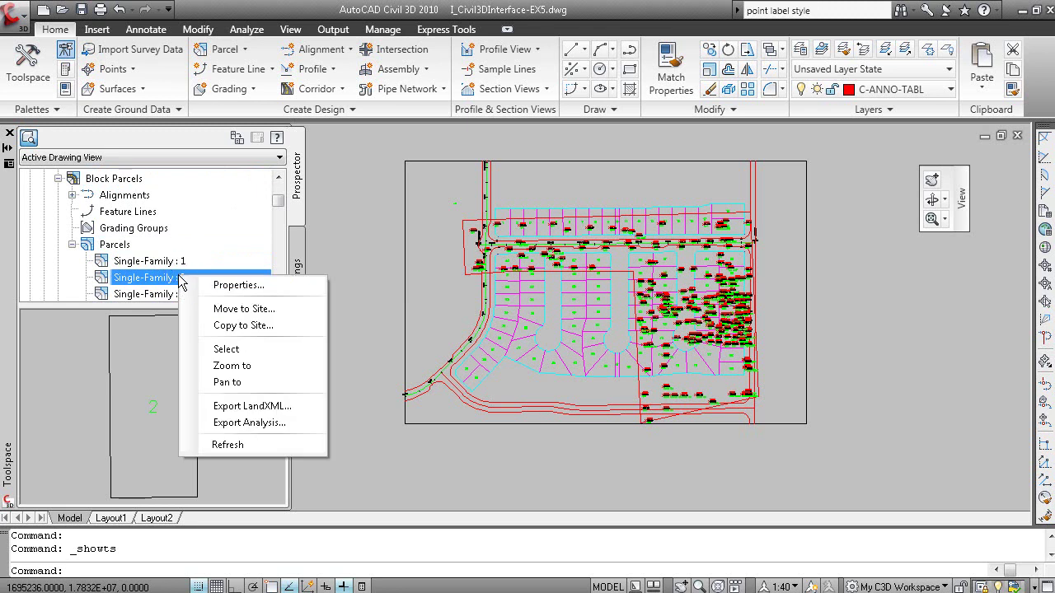
left_click(247, 367)
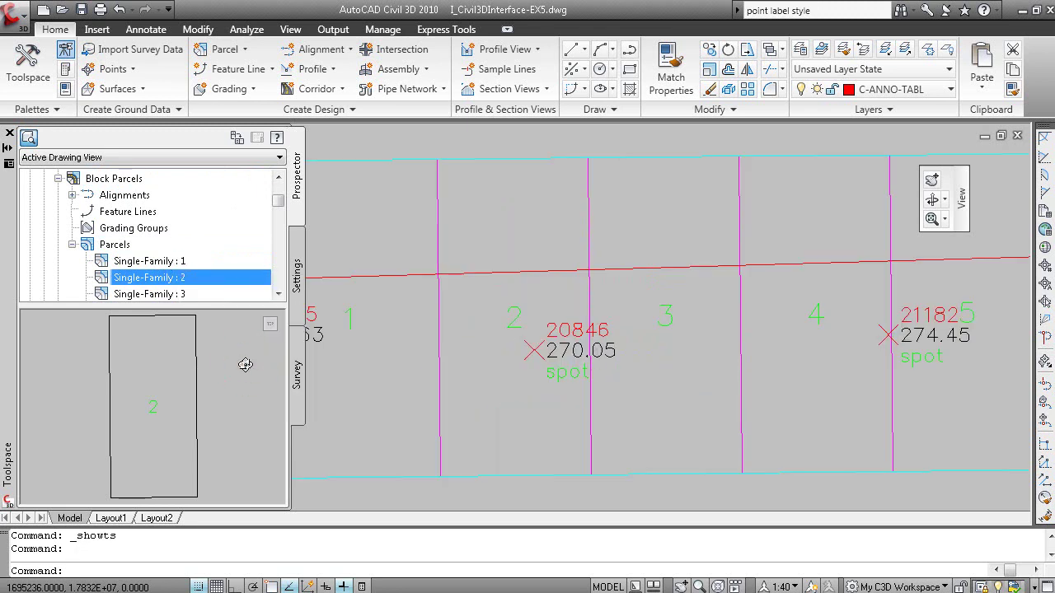
left_click_drag(278, 203, 278, 199)
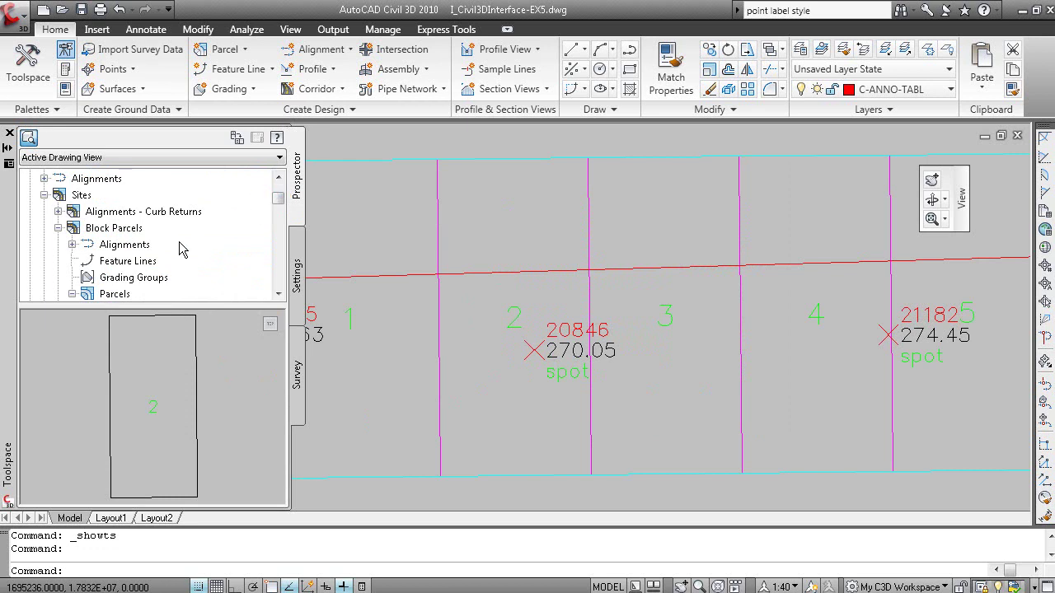
scroll(462, 339, "down", 10)
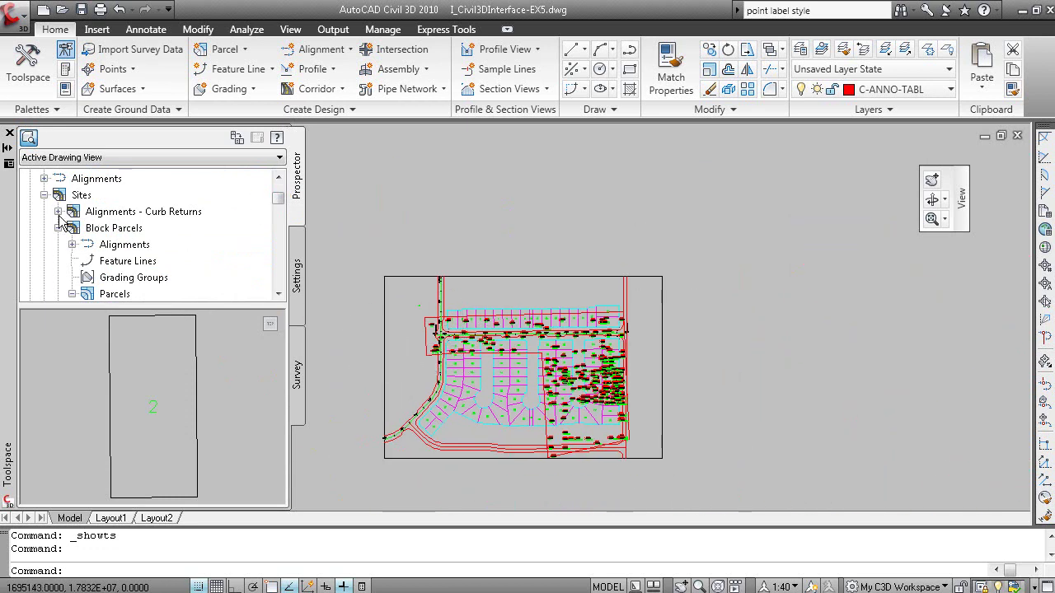
Step: Expand Alignments > Centerline Alignments and select the 8th Avenue alignment
left_click(44, 178)
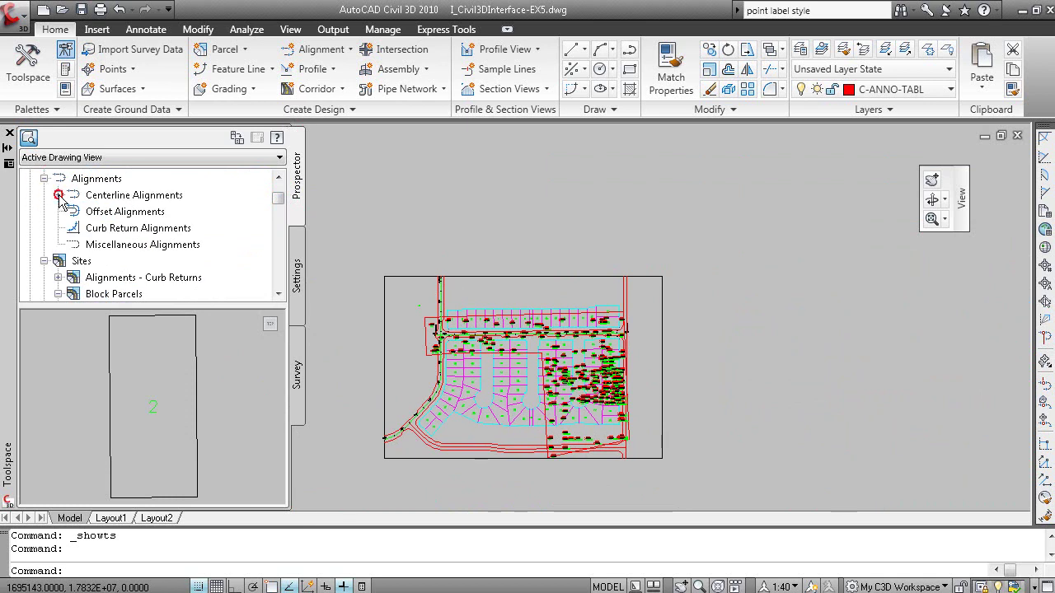
left_click(58, 195)
left_click(132, 196)
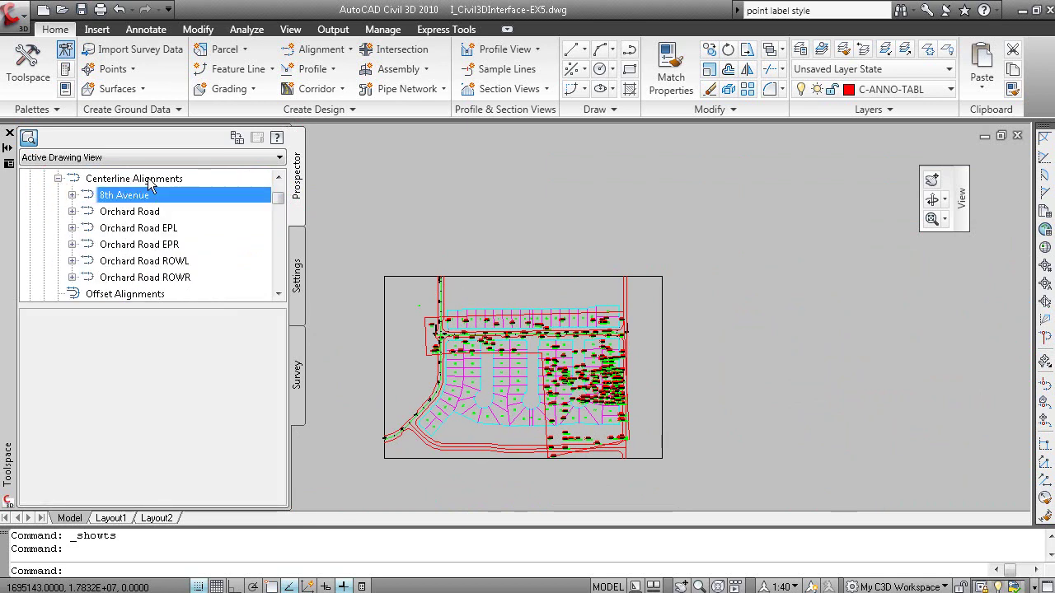
Step: Turn on alignment previews, preview 8th Avenue's shape and zoom the drawing to it
scroll(278, 201, "up", 2)
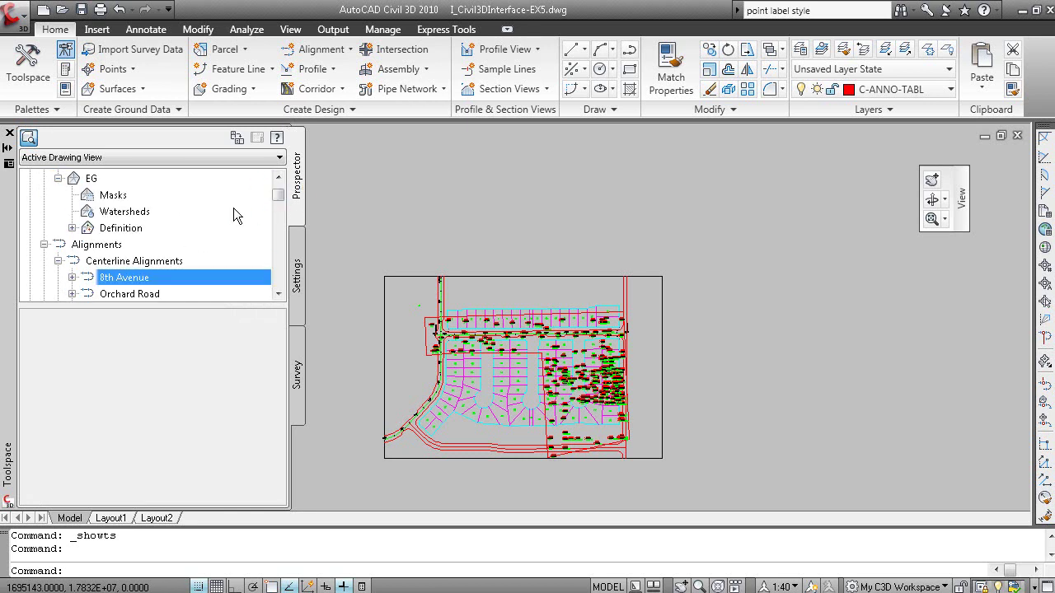
right_click(103, 250)
left_click(173, 254)
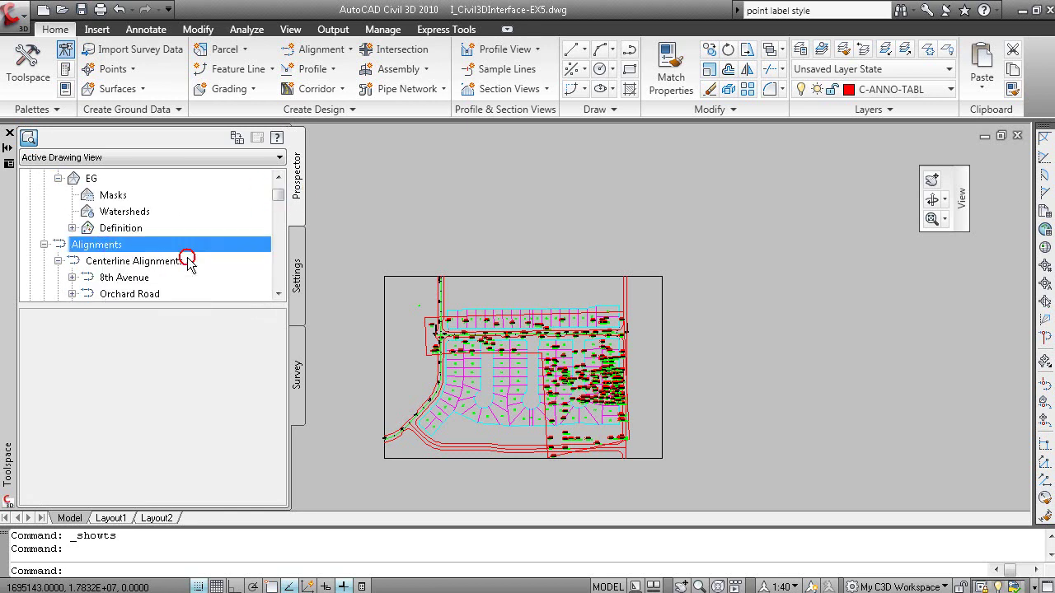
left_click(125, 277)
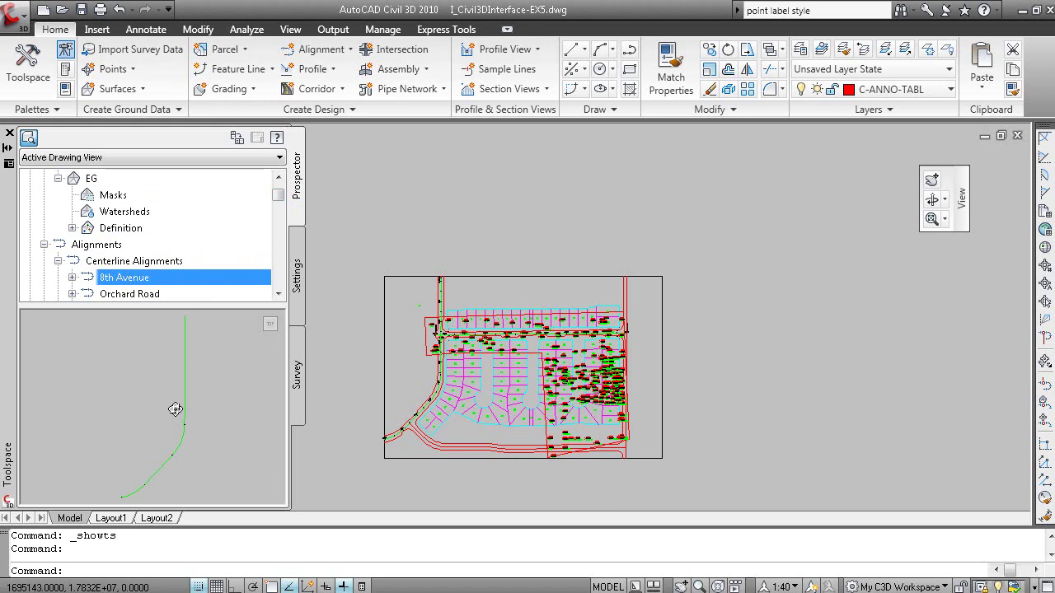
right_click(162, 282)
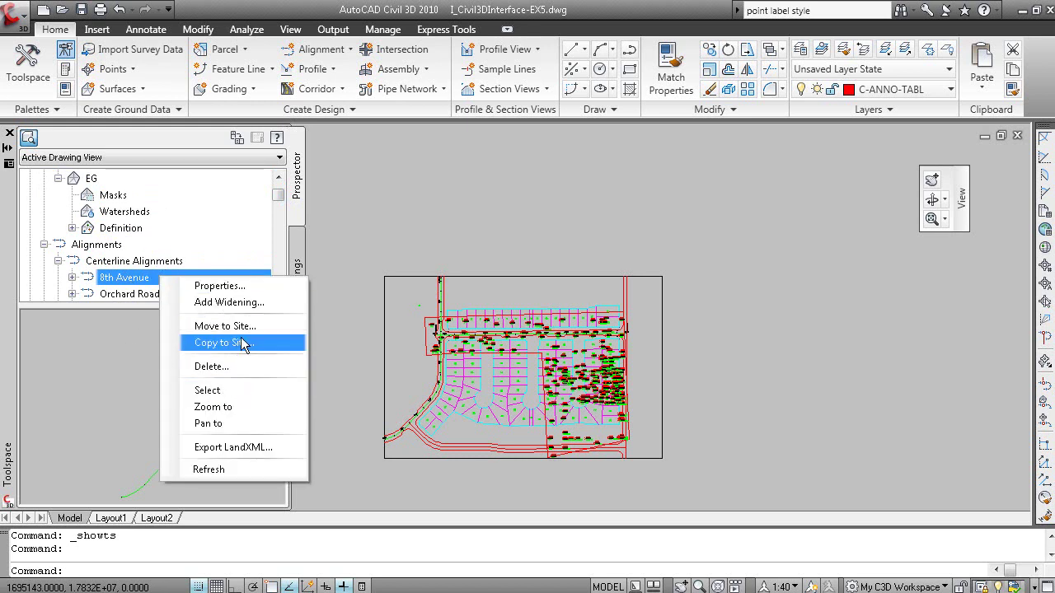
left_click(242, 407)
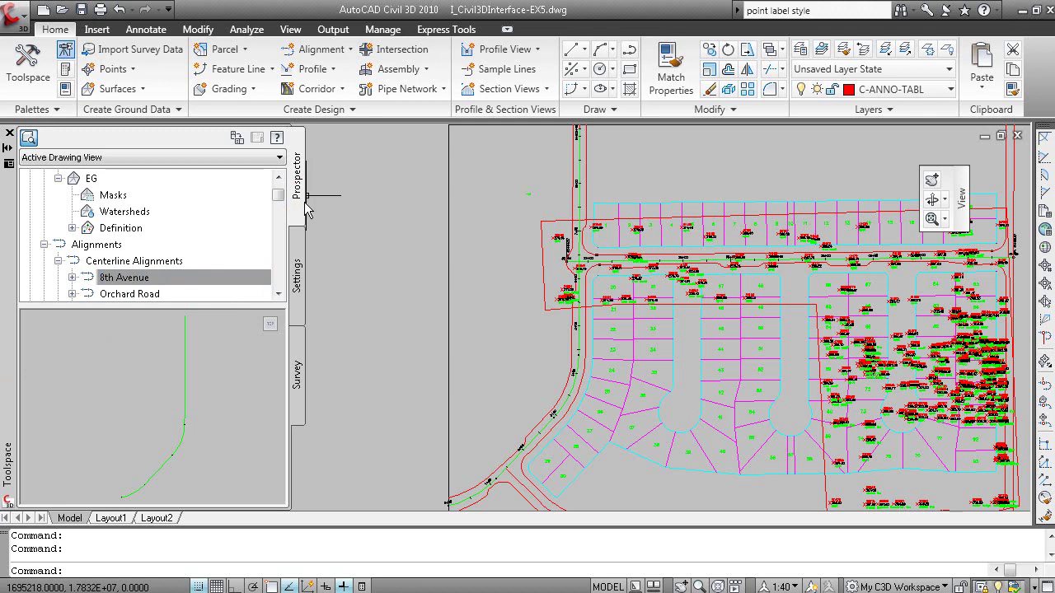
Step: Switch the Toolspace to the Settings tree and browse Surface > Surface Styles
left_click(158, 334)
left_click(297, 280)
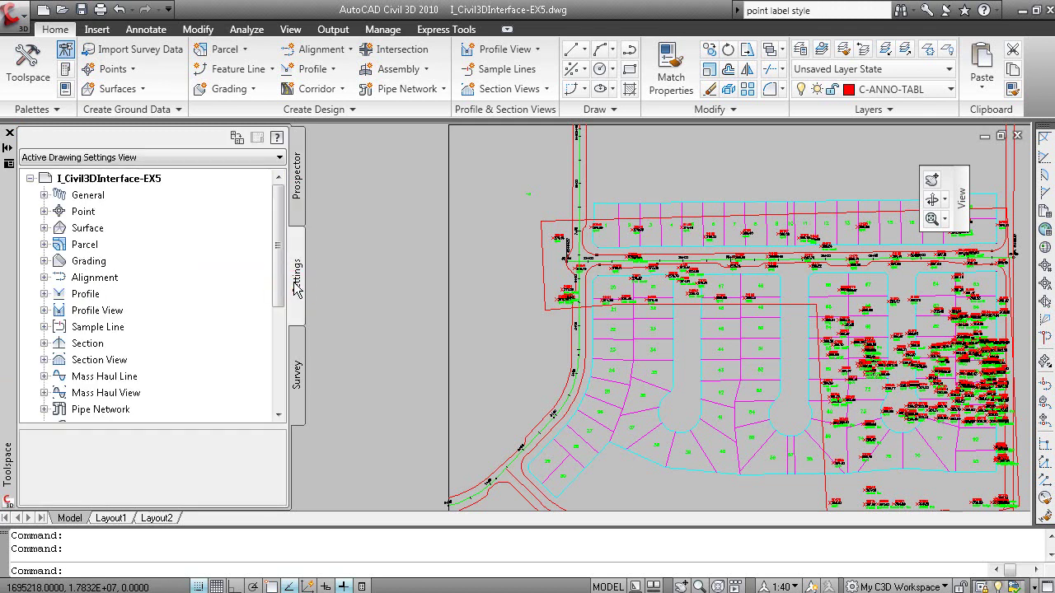
left_click(43, 228)
left_click(58, 244)
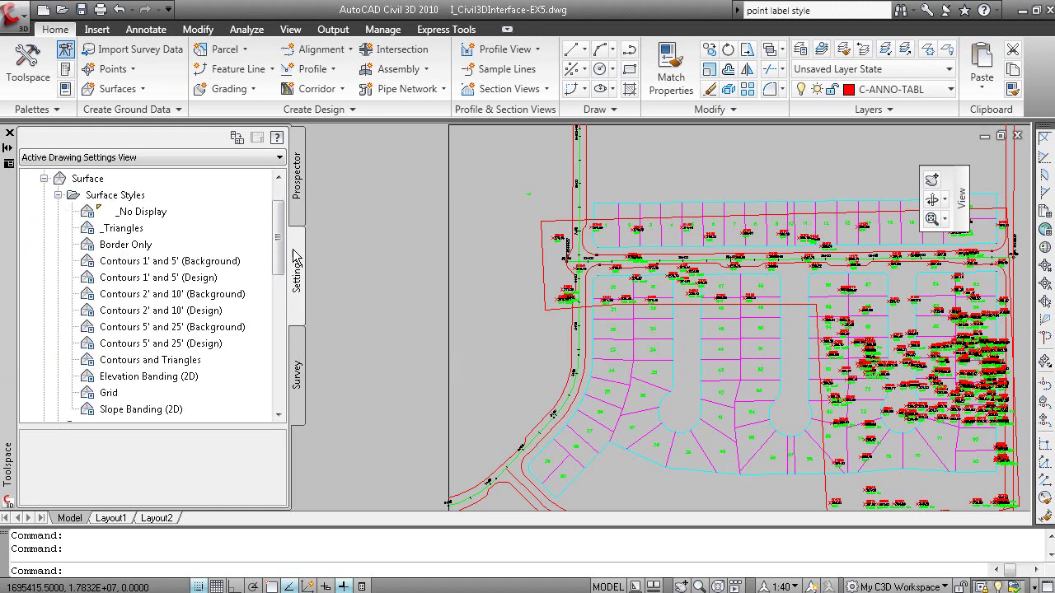
left_click(44, 178)
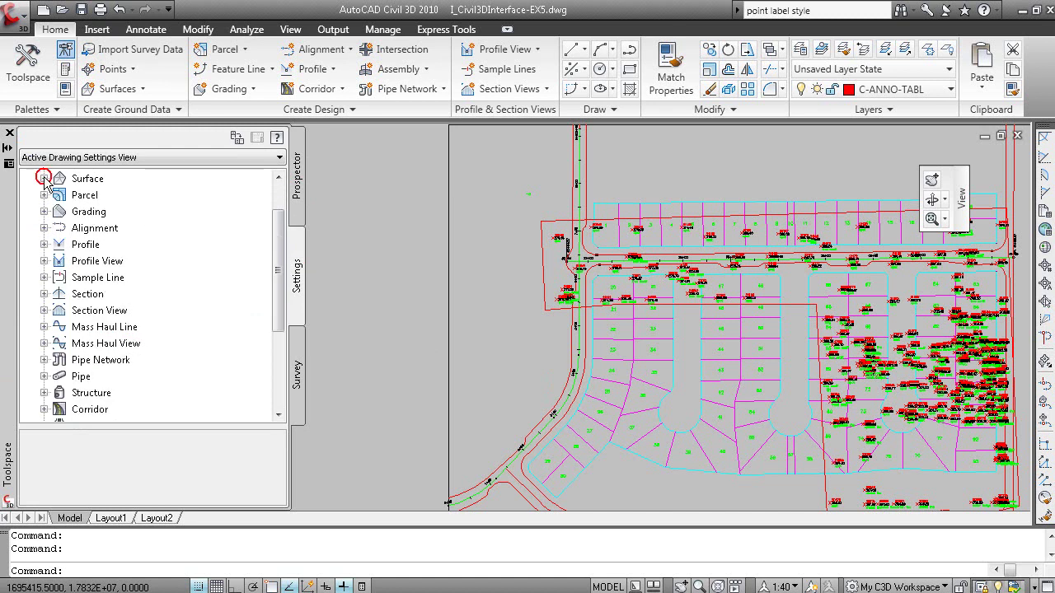
Step: Browse Alignment > Label Styles, then collapse the Alignment branch
left_click(44, 227)
left_click(58, 276)
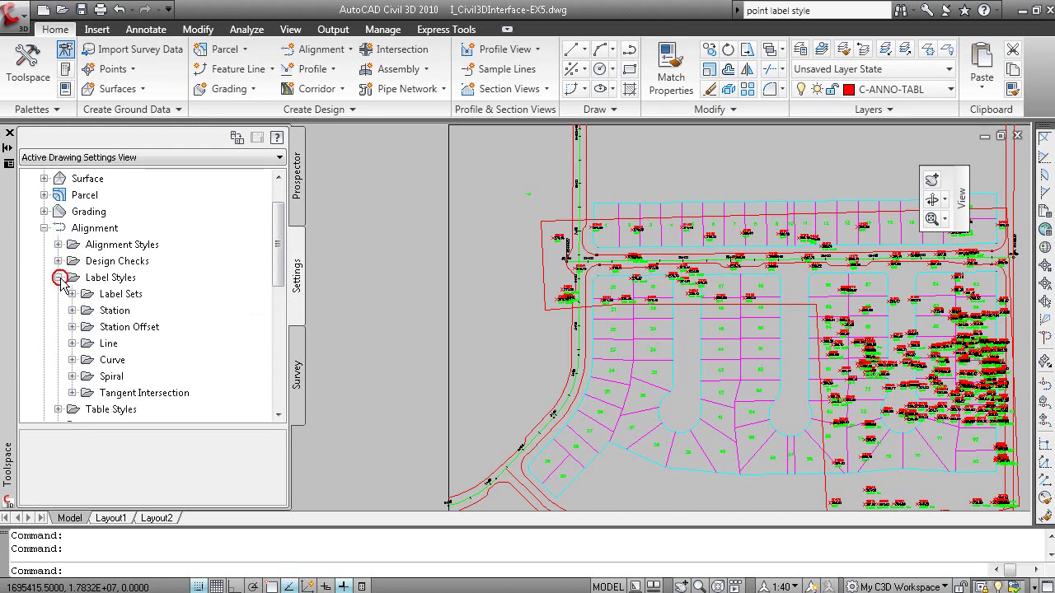
scroll(278, 218, "up", 1)
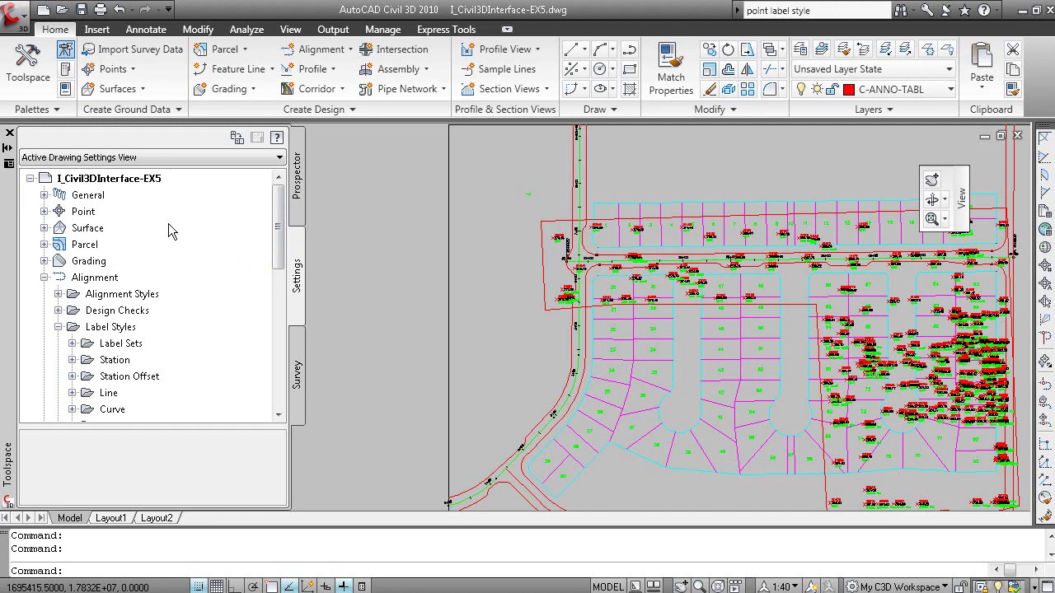
left_click(44, 277)
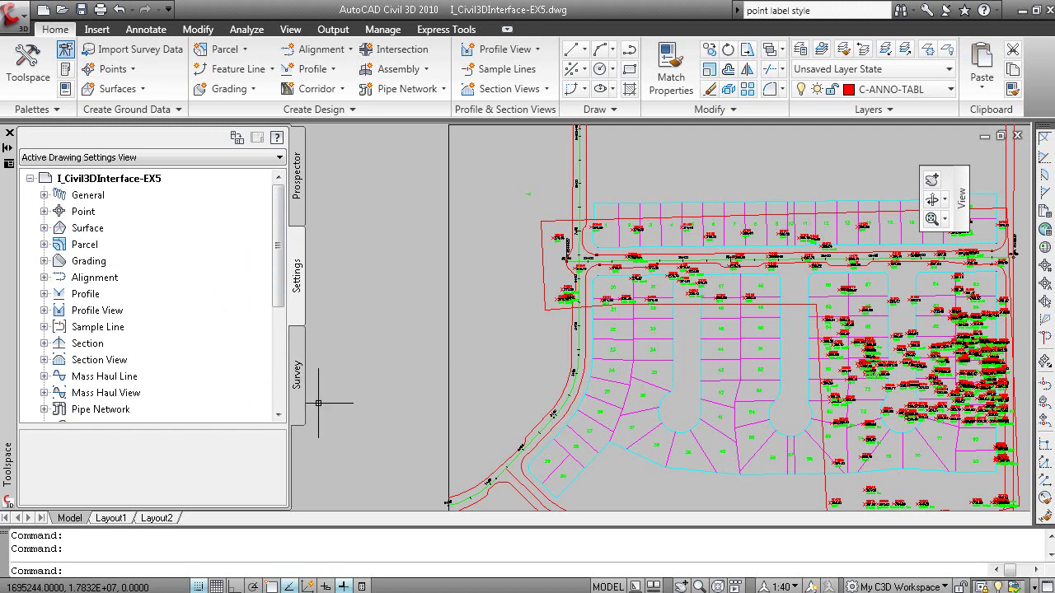
Step: Toggle the survey workspace and run CST then OST to show the Survey Databases tab
left_click(295, 387)
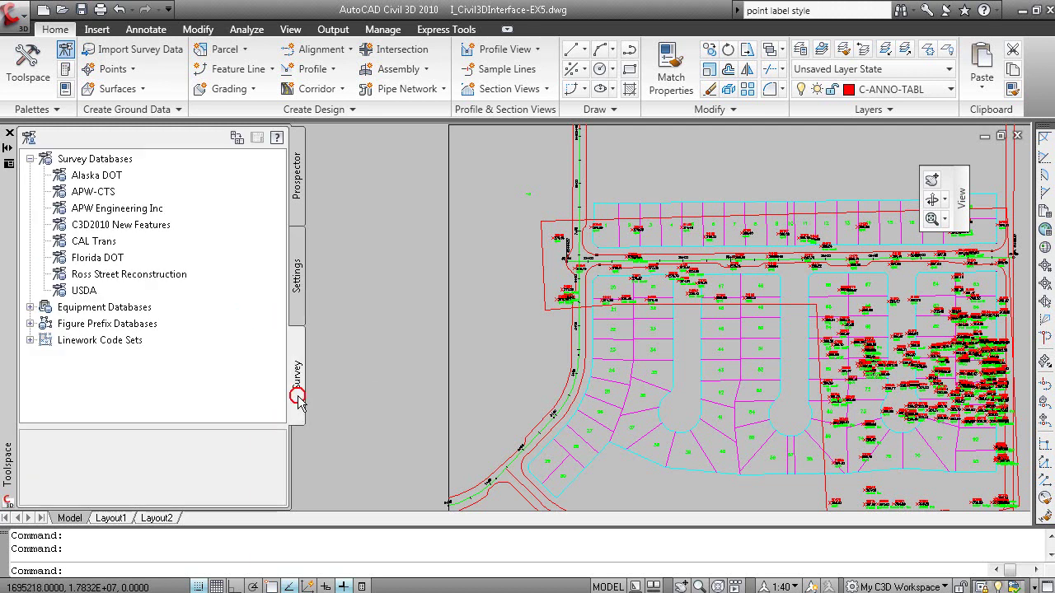
left_click(66, 51)
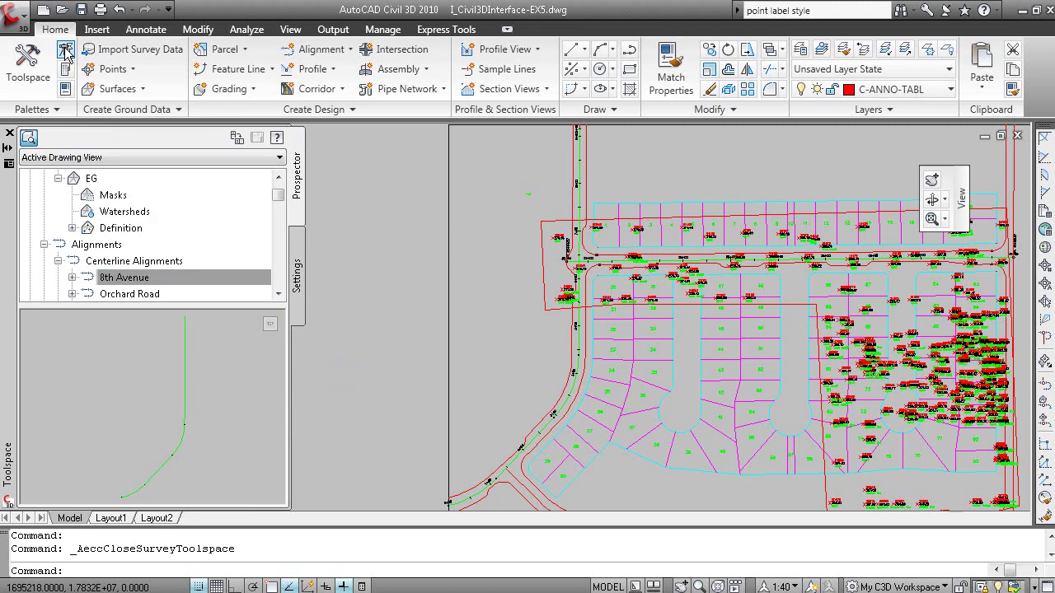
left_click(66, 51)
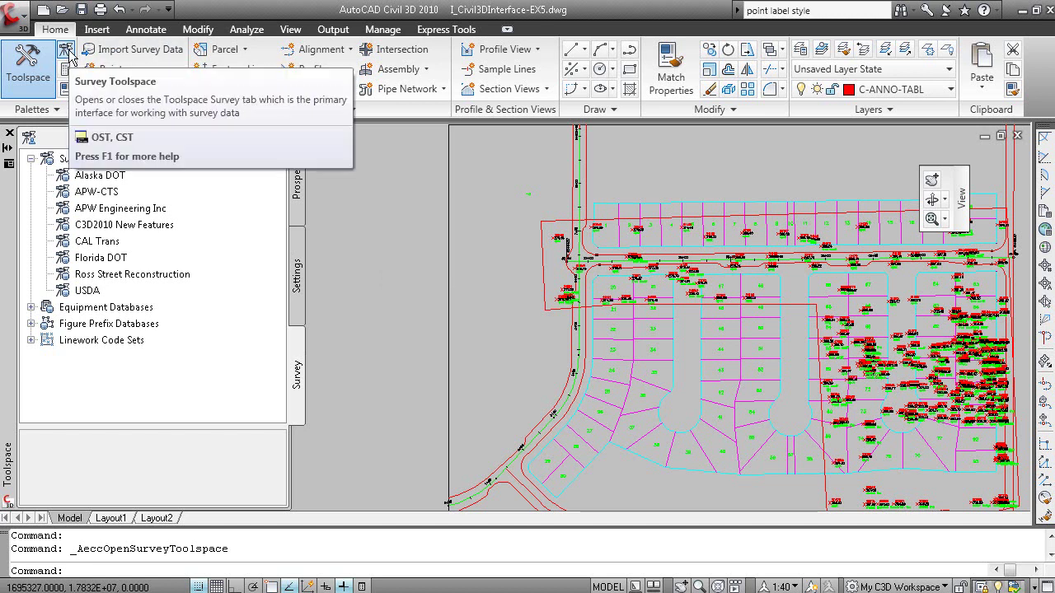
type("cst")
key("Return")
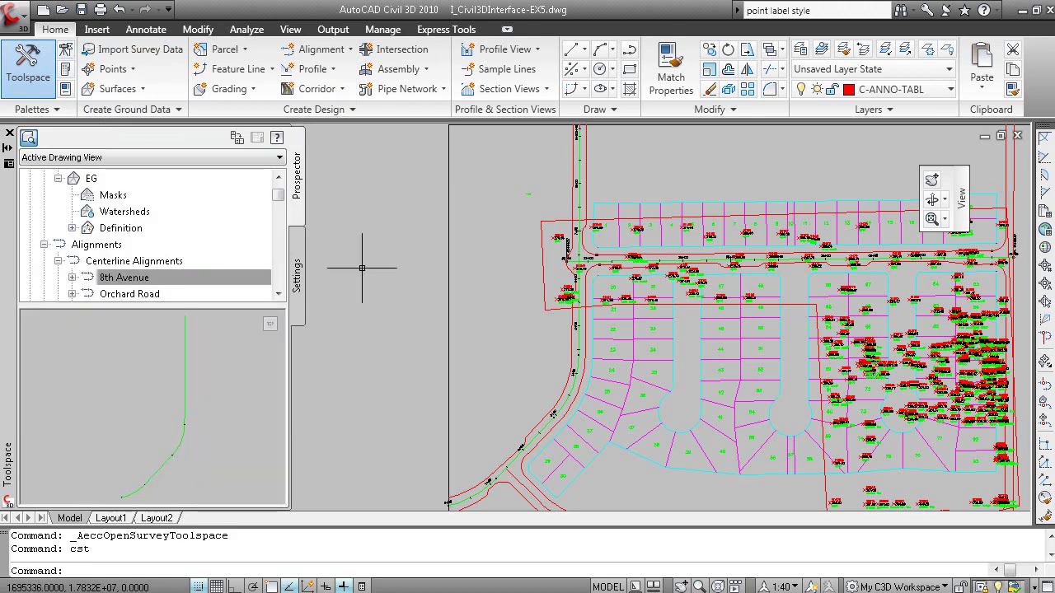
type("ost")
key("Return")
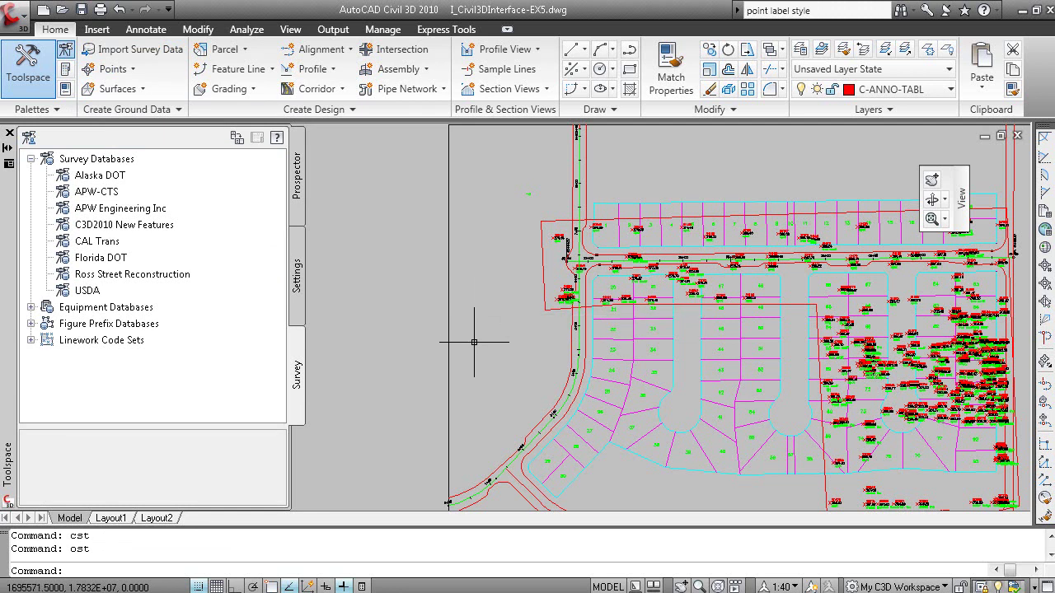
Step: Advance the slide show past Prospector Tab to the Settings Tab slide, then return to Civil 3D
key("alt+Tab")
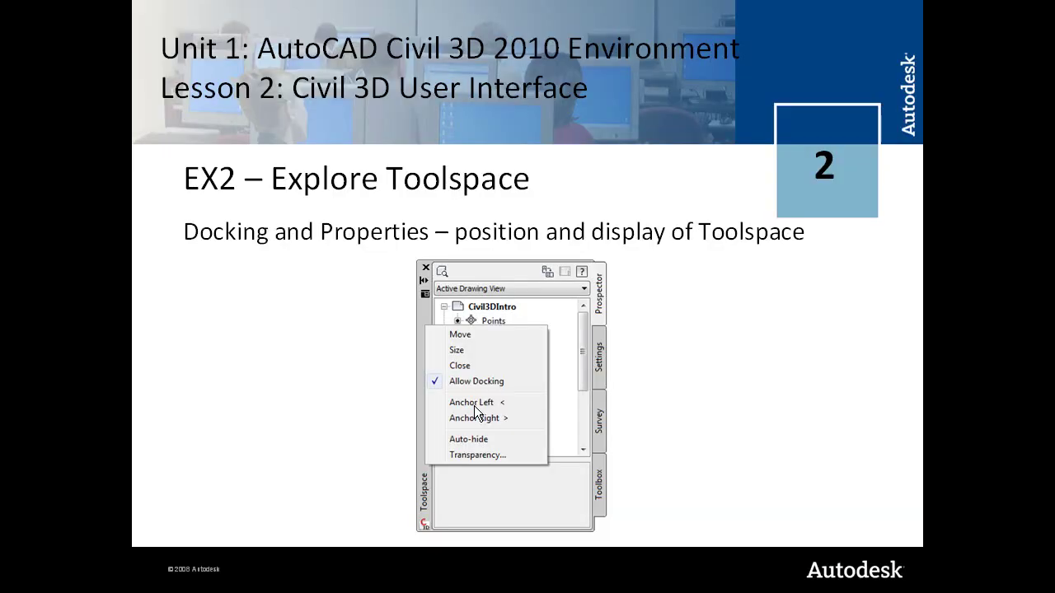
left_click(385, 294)
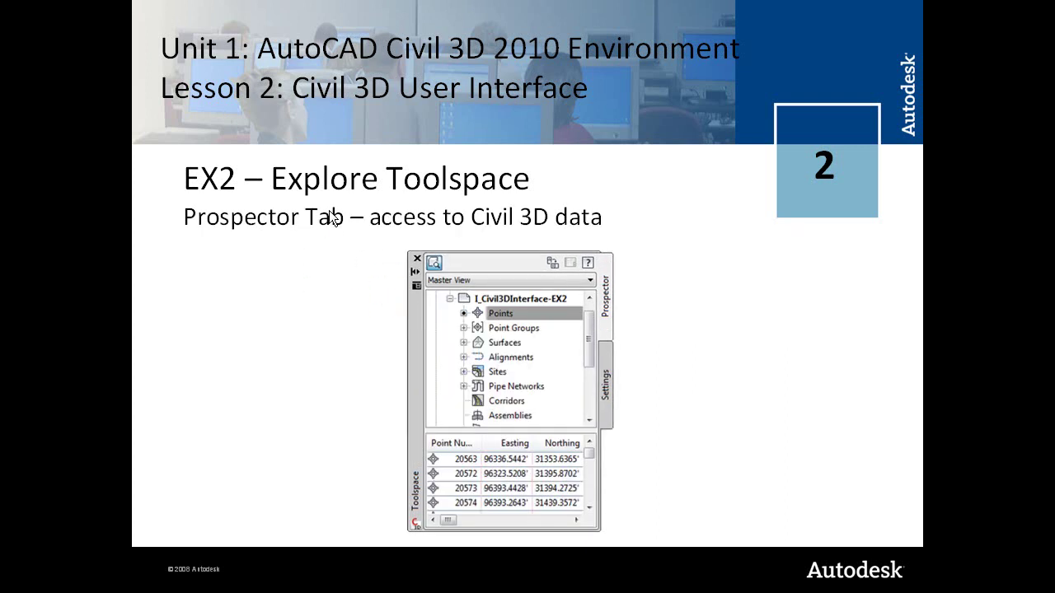
left_click(323, 305)
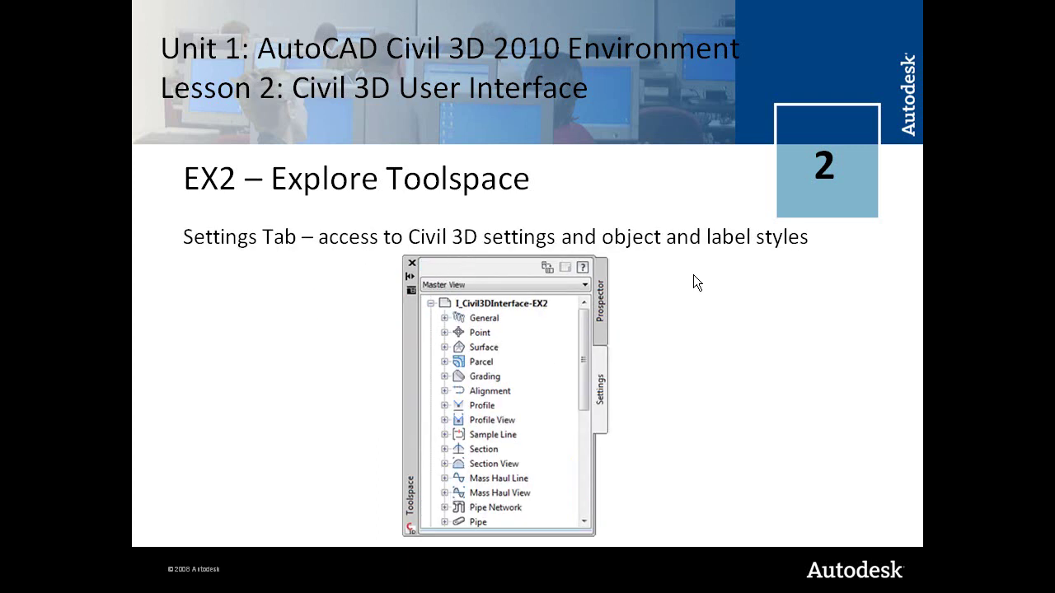
key("alt+Tab")
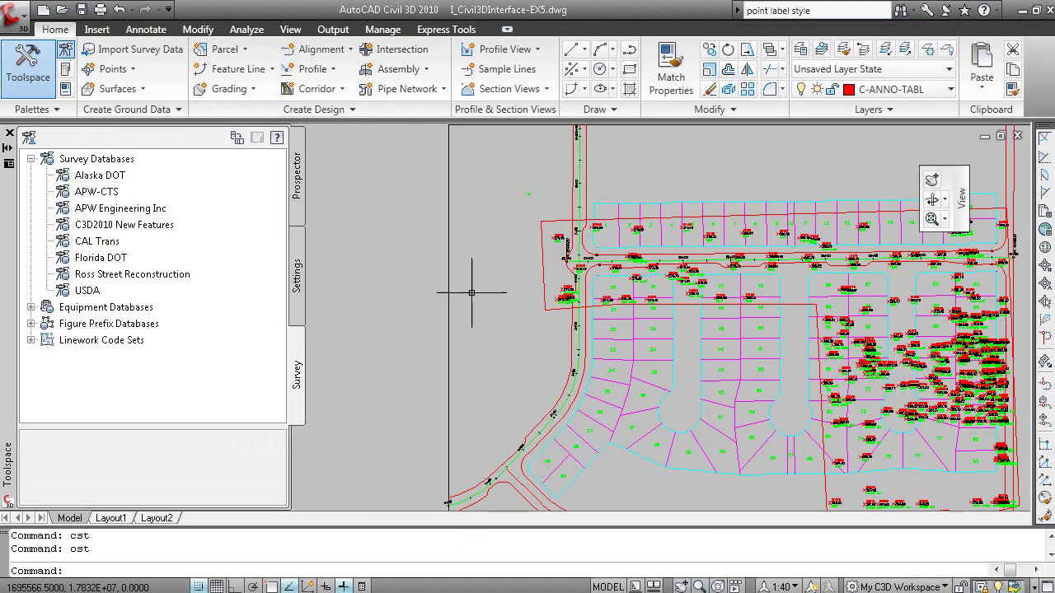
Step: Review the I_Civil3DInterface-EX5 Drawing Settings tabs, transformation through ambient, and cancel unchanged
left_click(297, 278)
left_click(141, 181)
right_click(186, 175)
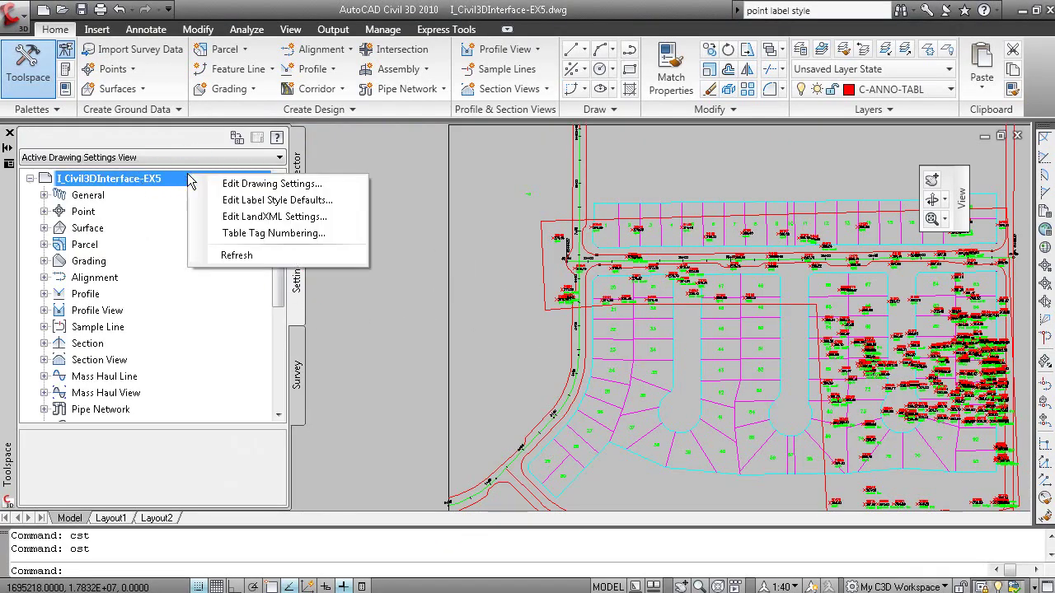
left_click(328, 184)
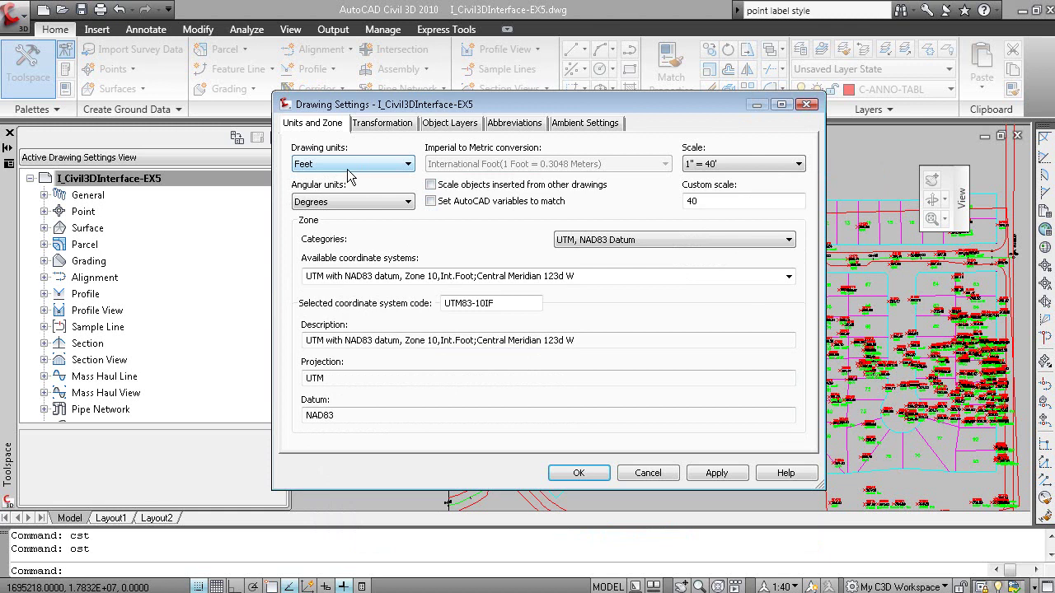
left_click(393, 129)
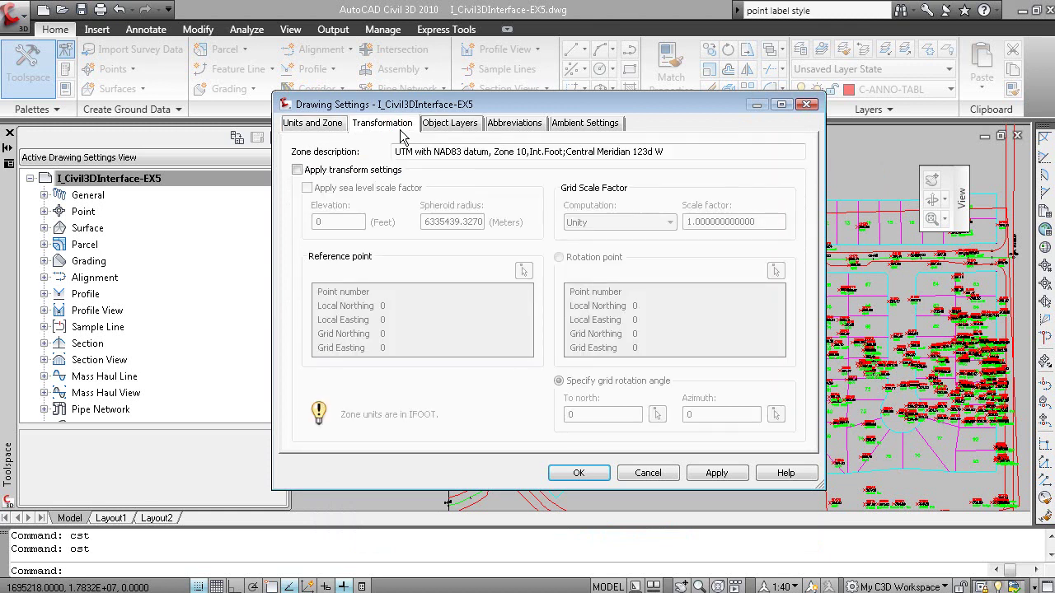
left_click(465, 126)
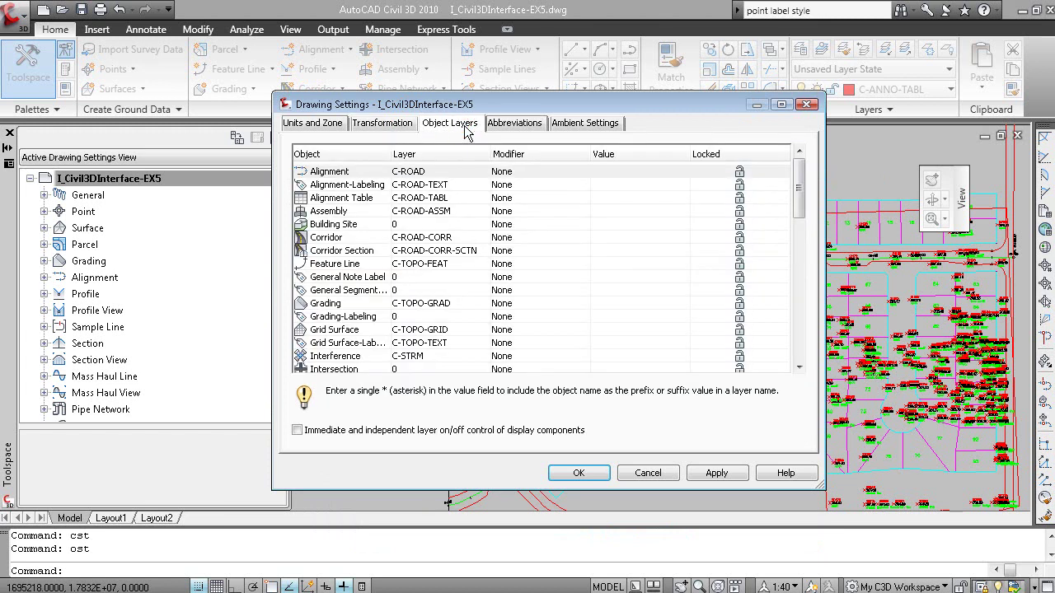
left_click(507, 132)
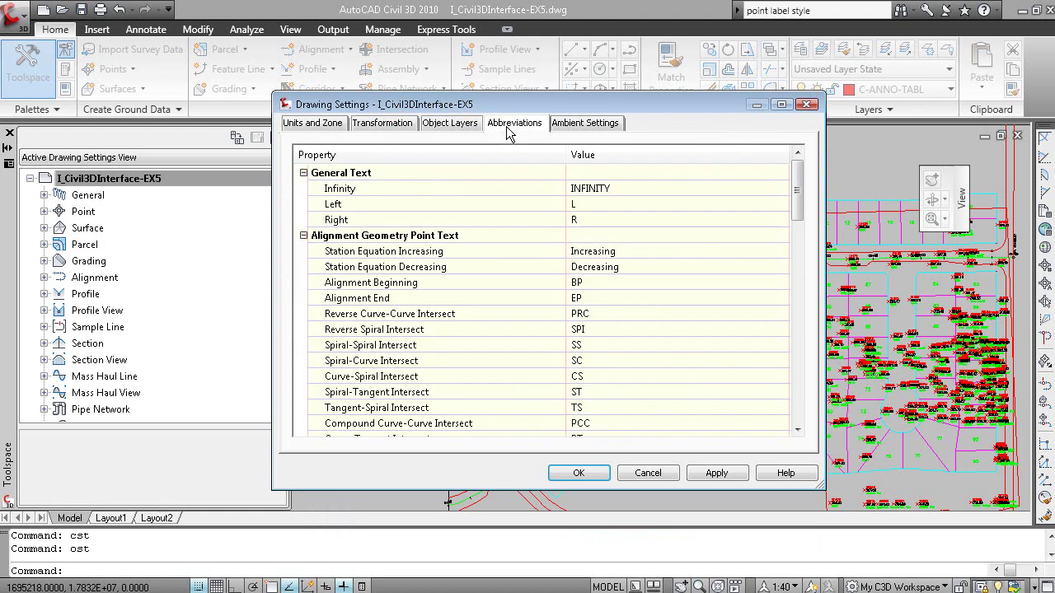
left_click(582, 124)
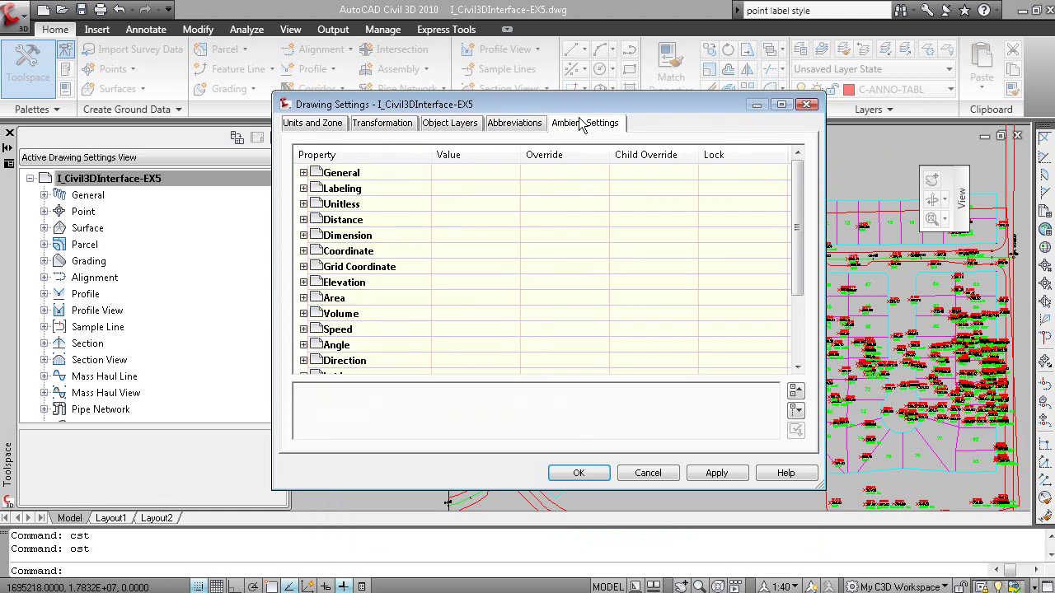
left_click(663, 473)
Step: Advance one slide to 'EX3 – Panorama, Properties and Tool Palettes' and return to Civil 3D
key("alt+Tab")
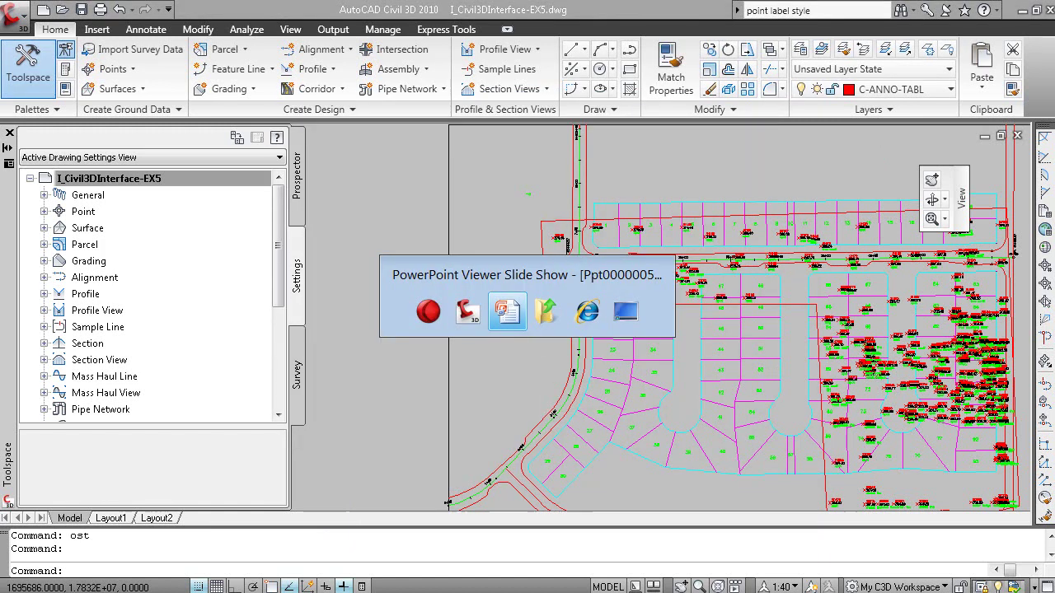
key("Right")
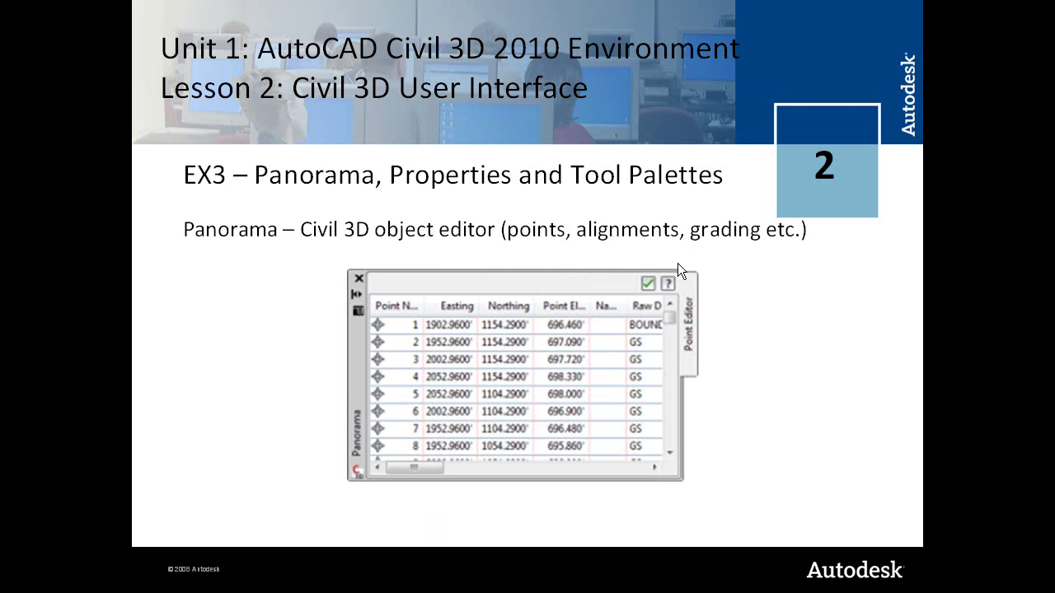
key("alt+Tab")
Step: Open the Existing Topo point group in the Panorama point editor, then close it
left_click(294, 206)
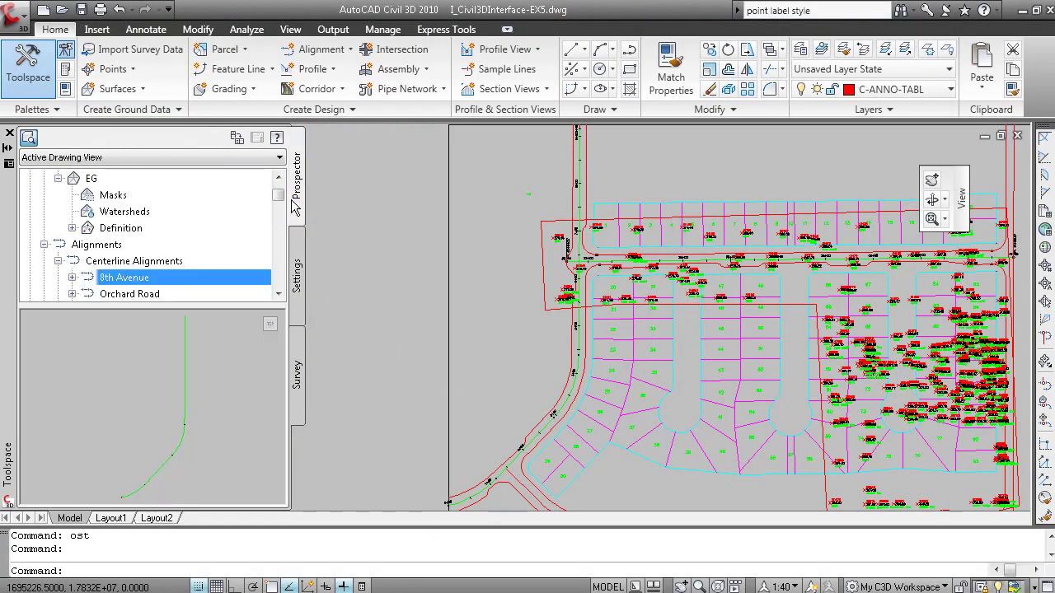
scroll(282, 204, "up", 2)
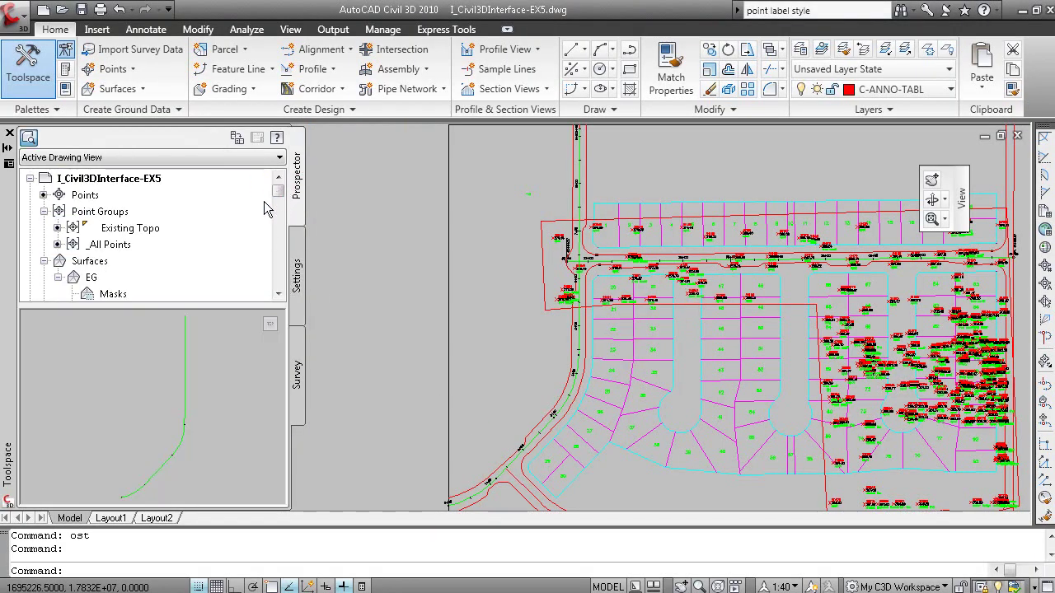
right_click(138, 231)
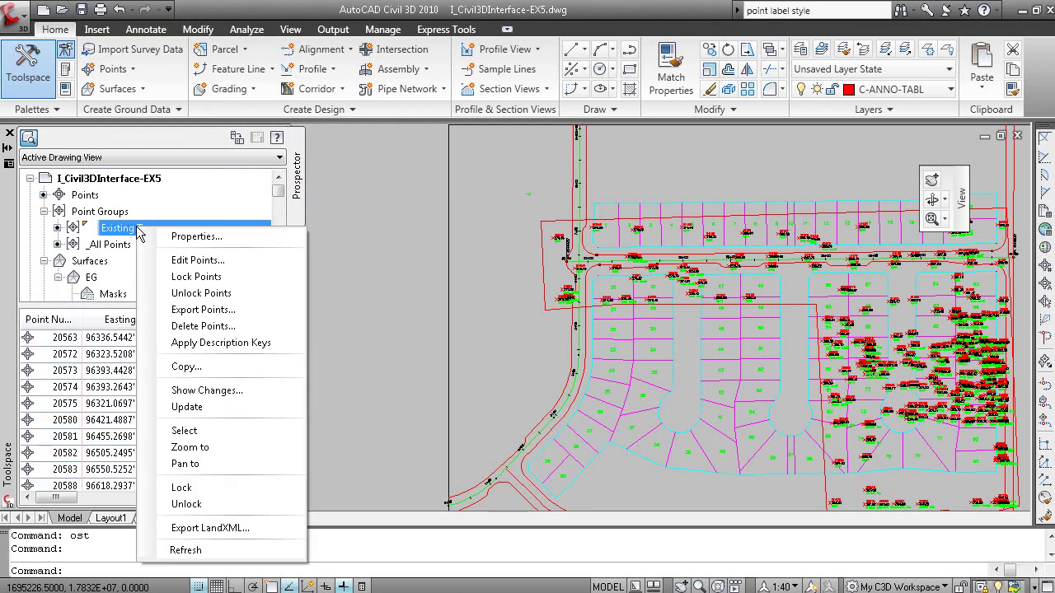
key("Escape")
right_click(237, 261)
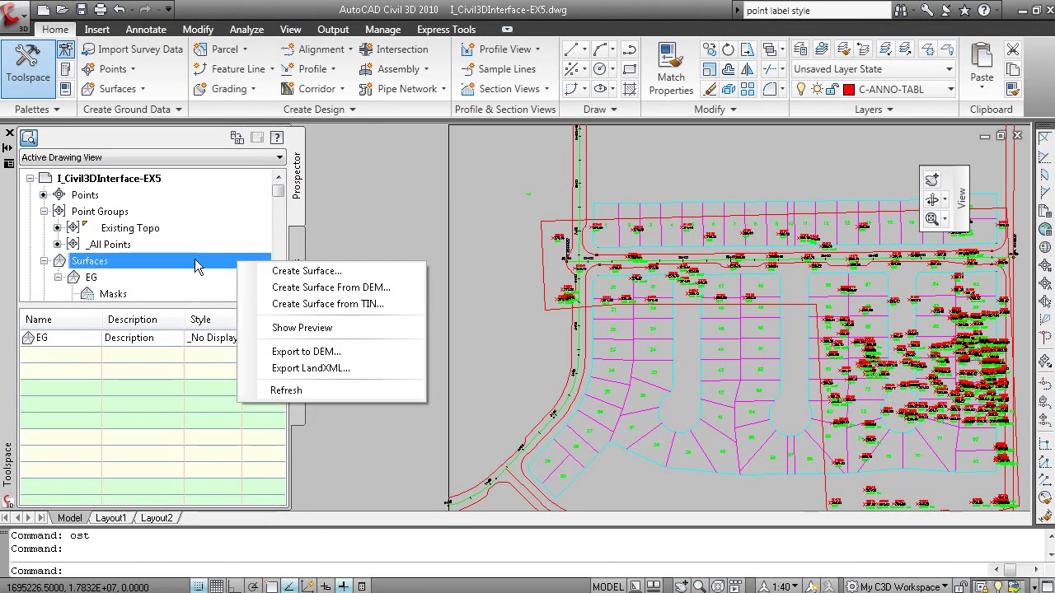
double_click(165, 228)
left_click_drag(167, 301, 361, 303)
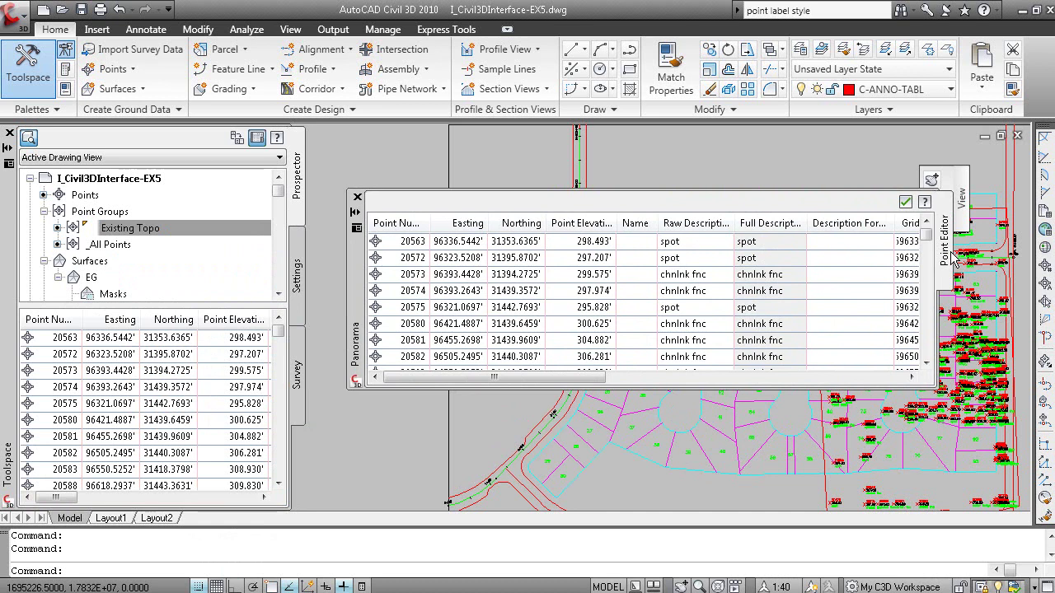
left_click_drag(926, 235, 926, 258)
left_click(358, 198)
Step: Select points 20572–20580 plus 20583, edit those six points, then close the point editor
left_click(64, 354)
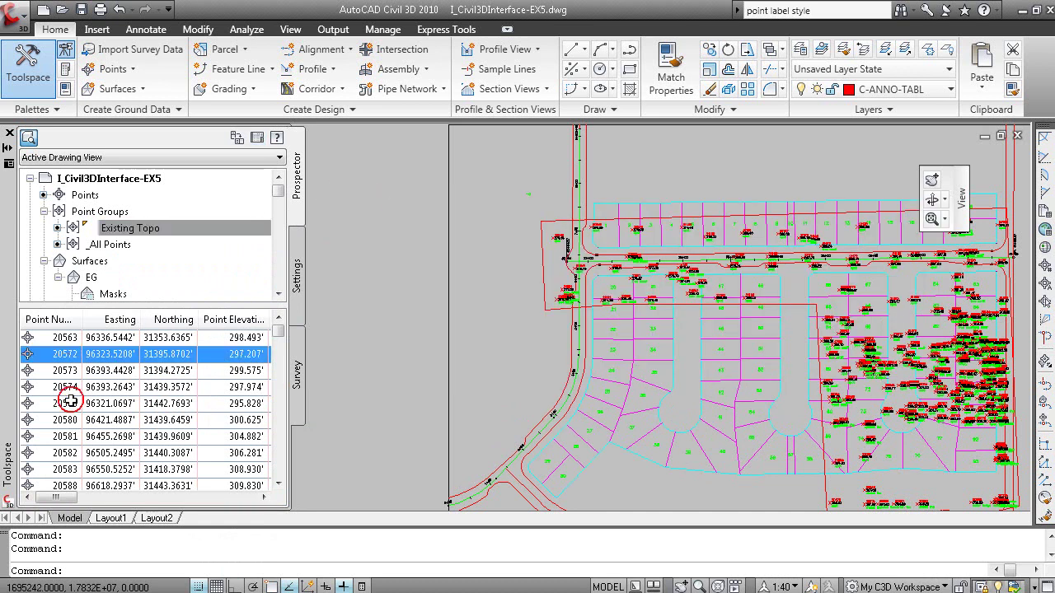
left_click(73, 419, "shift")
left_click(70, 470, "ctrl")
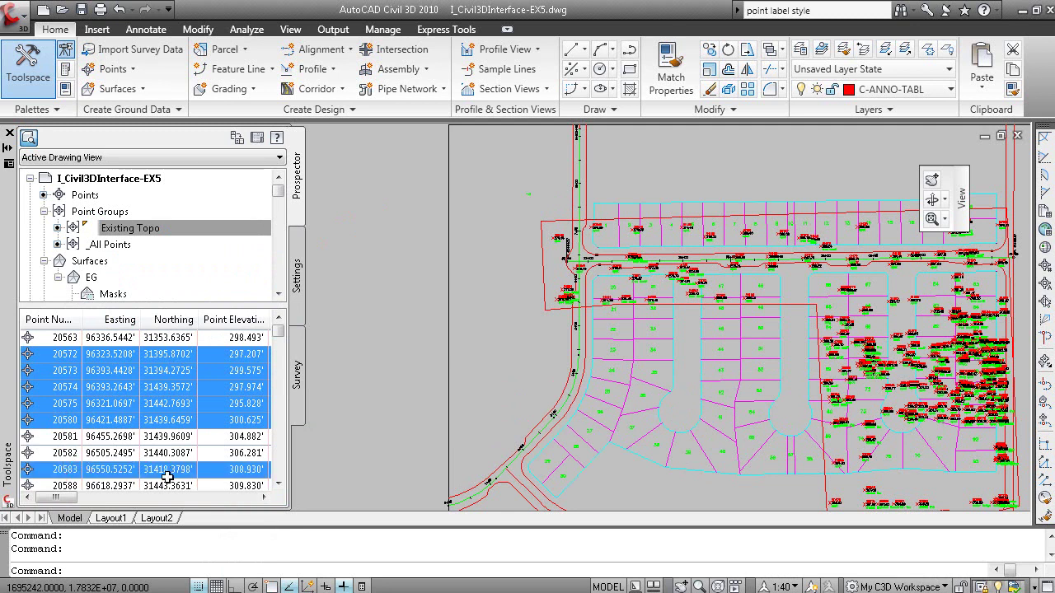
right_click(58, 368)
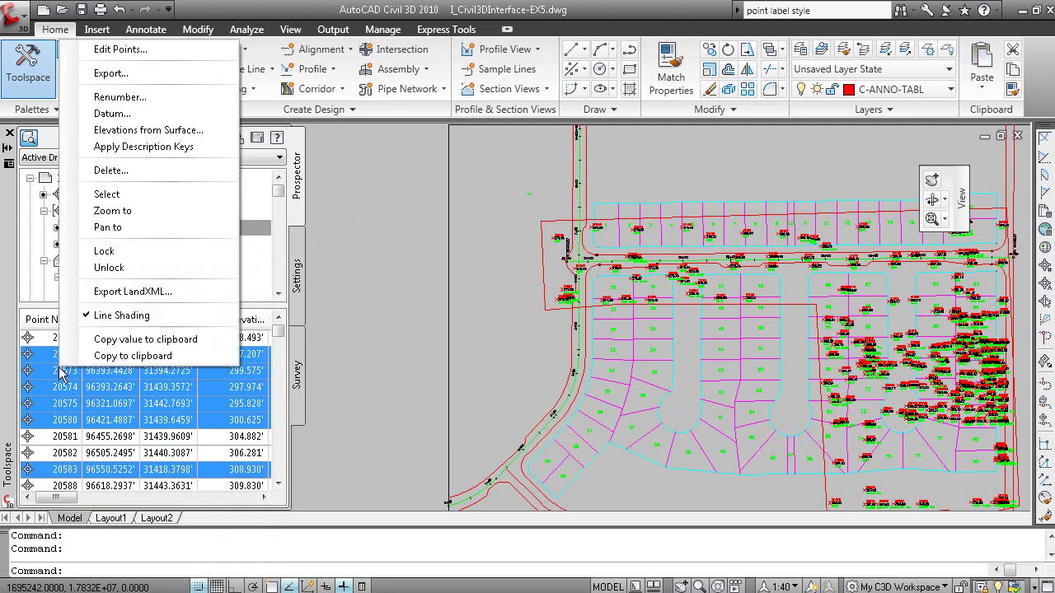
left_click(142, 50)
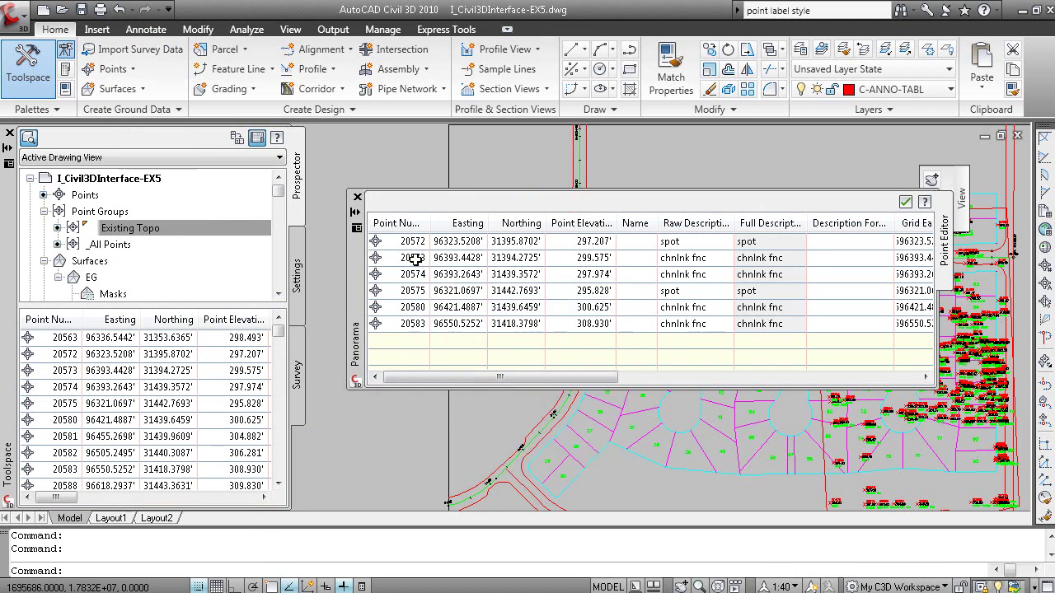
left_click(356, 197)
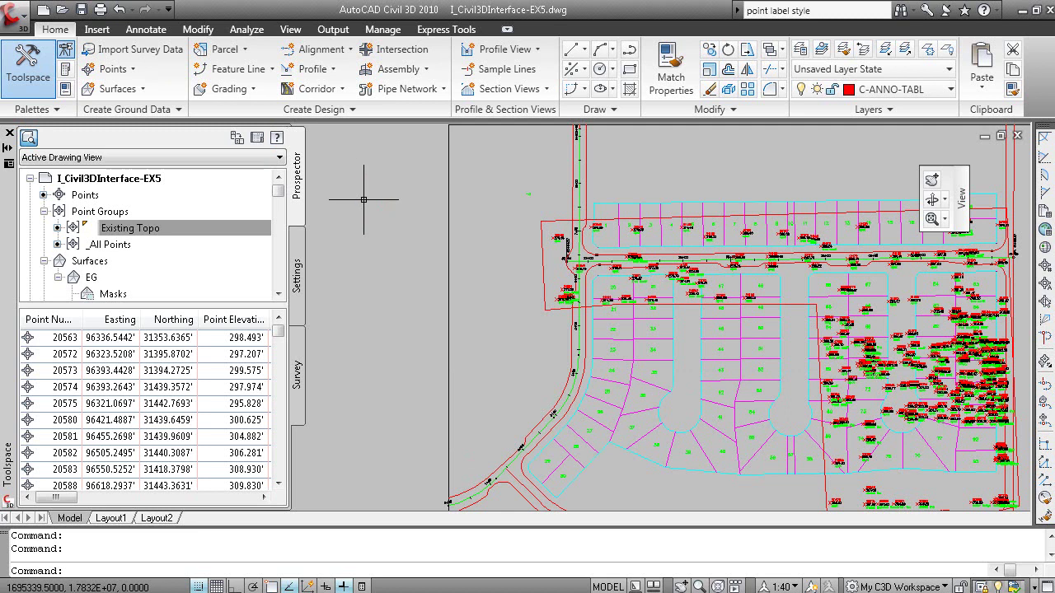
Step: Expand Point > Description Key Sets and edit the Civil 3D key set's keys
left_click(299, 310)
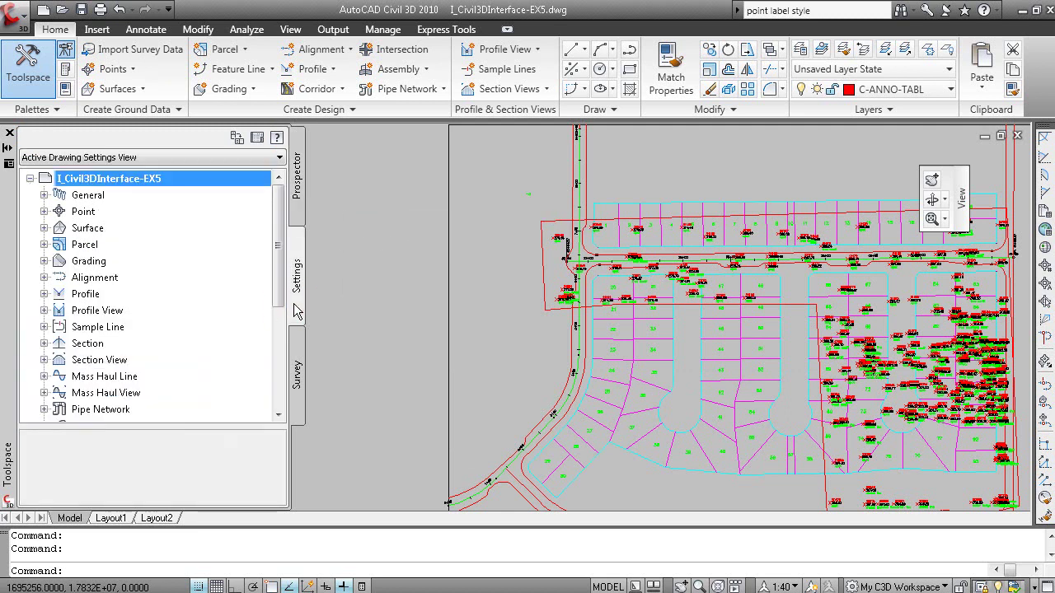
double_click(83, 212)
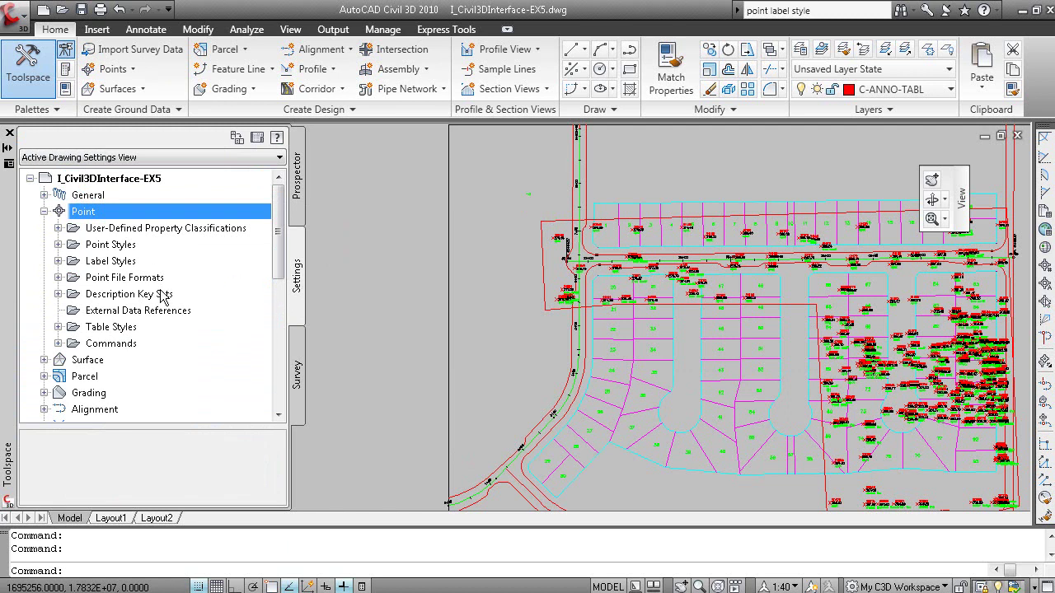
left_click(118, 295)
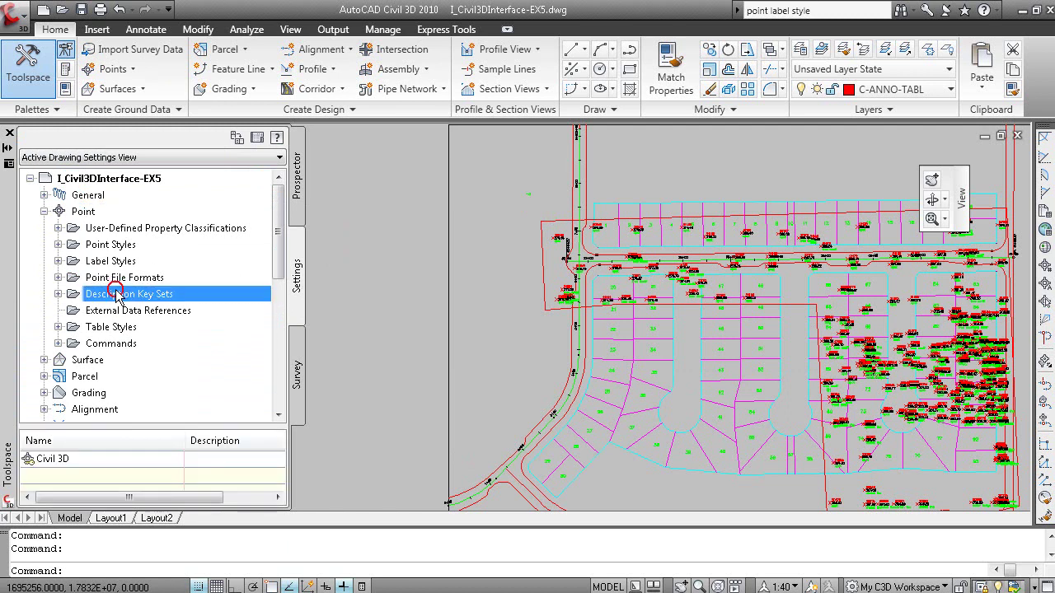
left_click(59, 295)
right_click(115, 311)
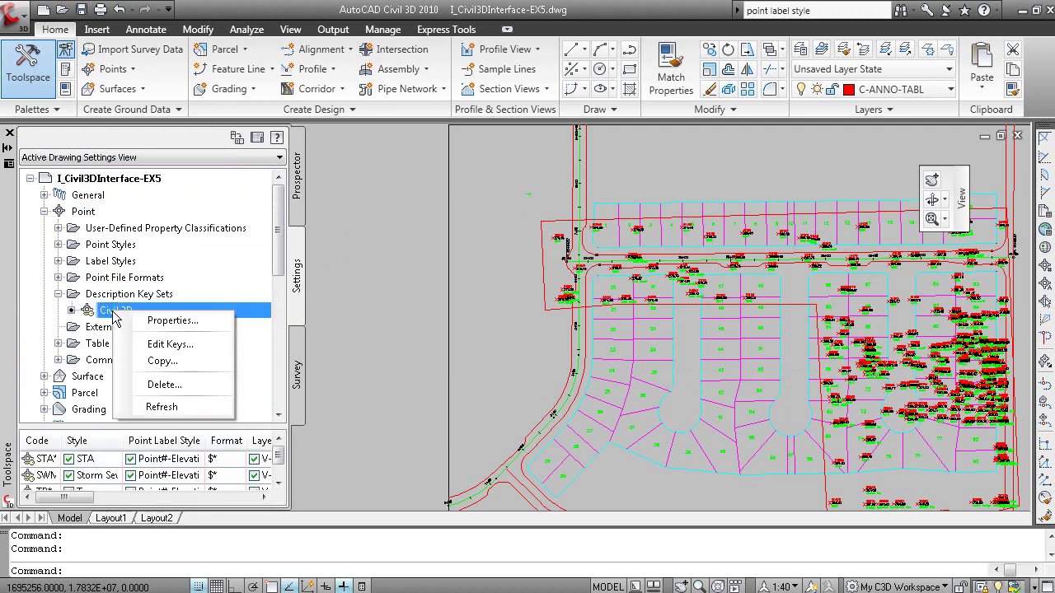
left_click(189, 349)
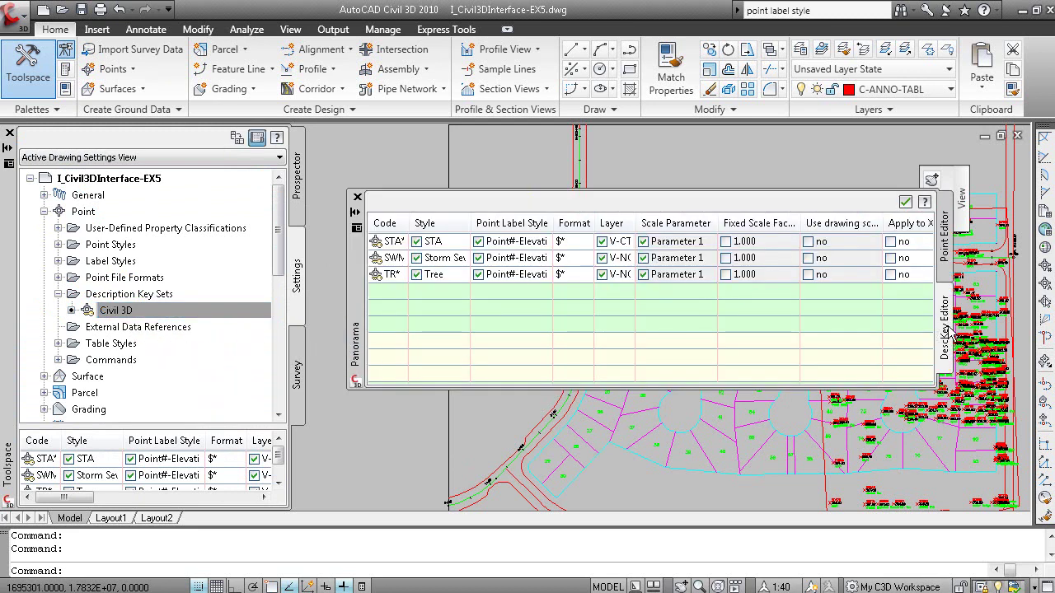
Step: Dismiss the point editor back to the key table and close the Panorama
left_click(948, 264)
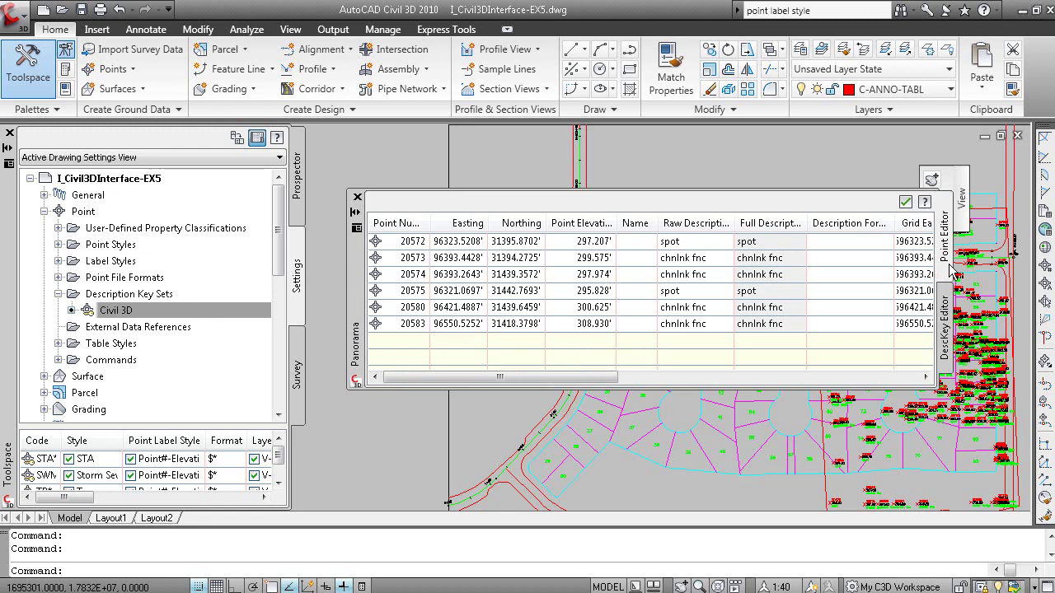
left_click(905, 202)
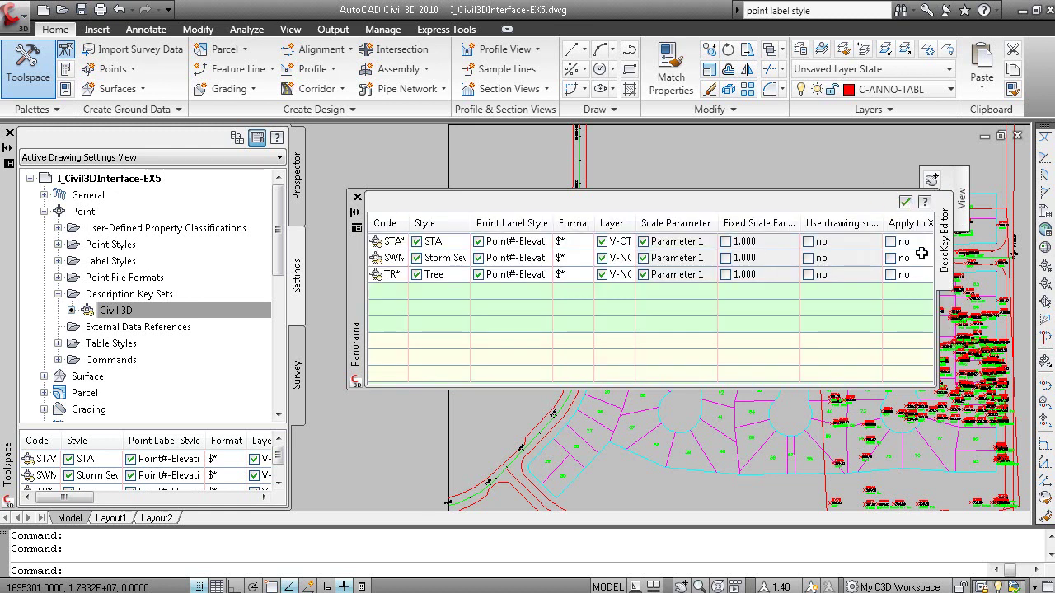
left_click(358, 309)
left_click(339, 198)
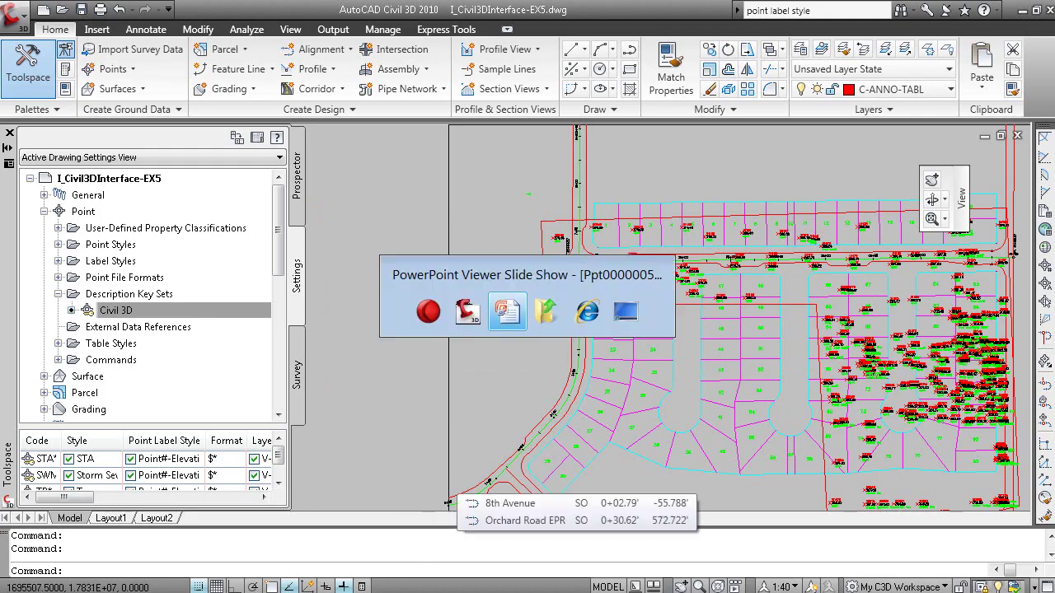
Step: Advance the slideshow to the 'Properties Palette – AutoCAD properties window' slide
key("alt+Tab")
left_click(799, 458)
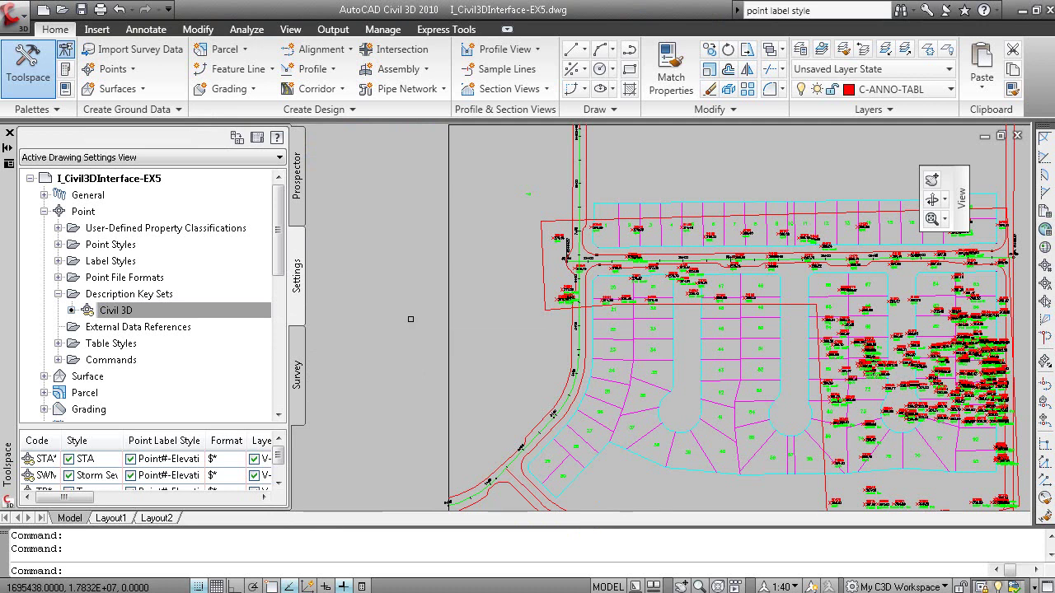
Step: Open the Properties palette with Ctrl+1 and view a polyline's properties
key("ctrl+1")
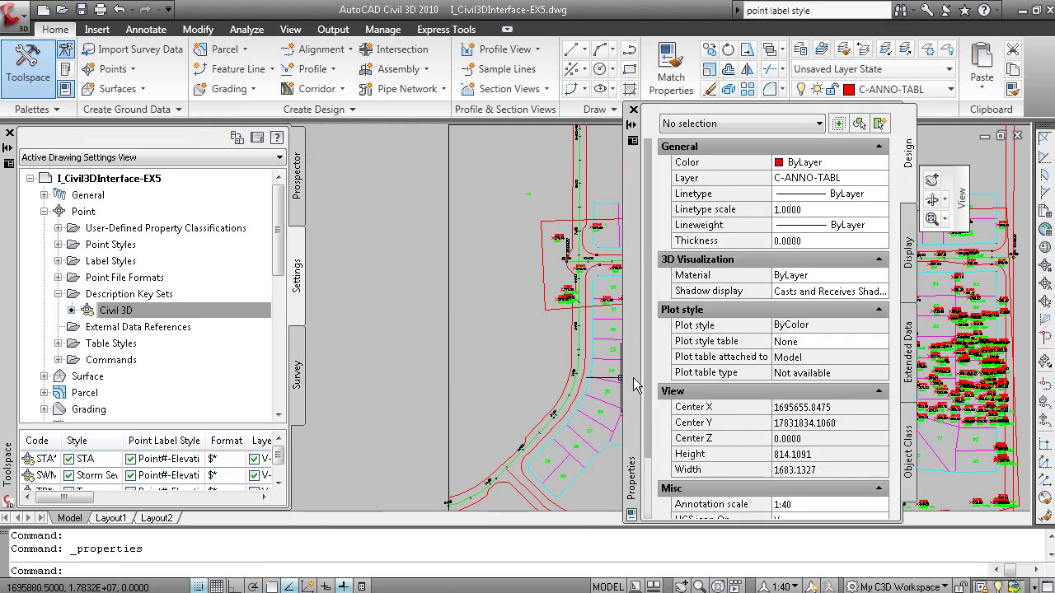
left_click(552, 311)
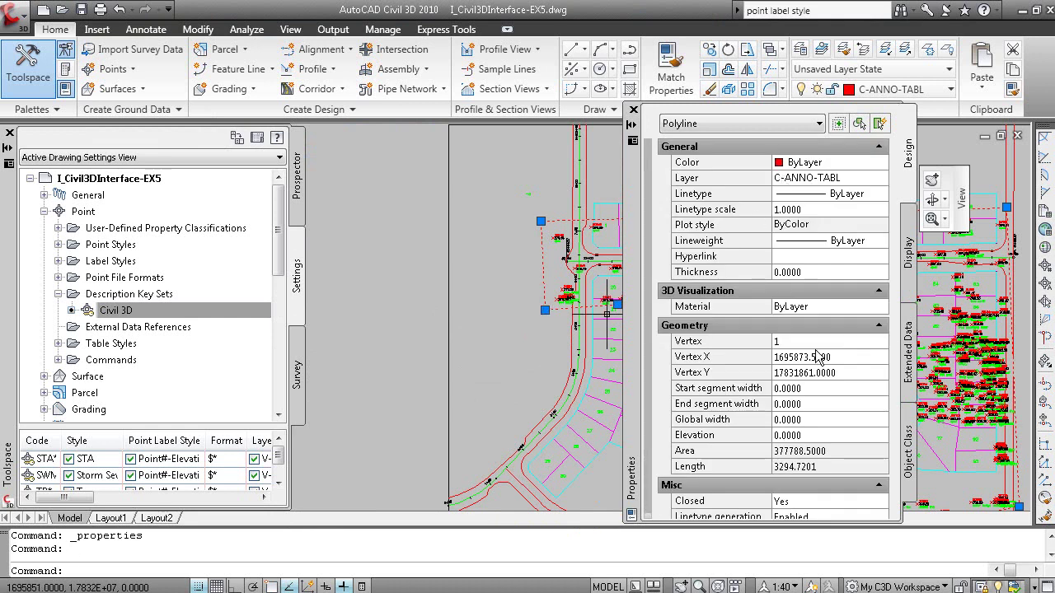
key("Escape")
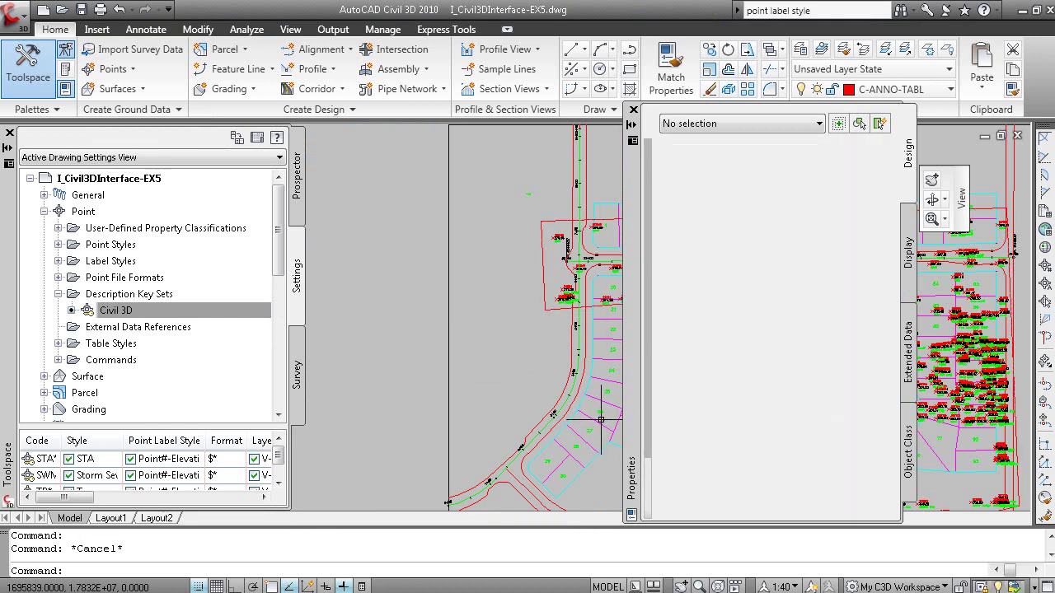
Step: Inspect parcel Single-Family : 26's Name, Style, area label style, pinning and tooltip settings
left_click(600, 412)
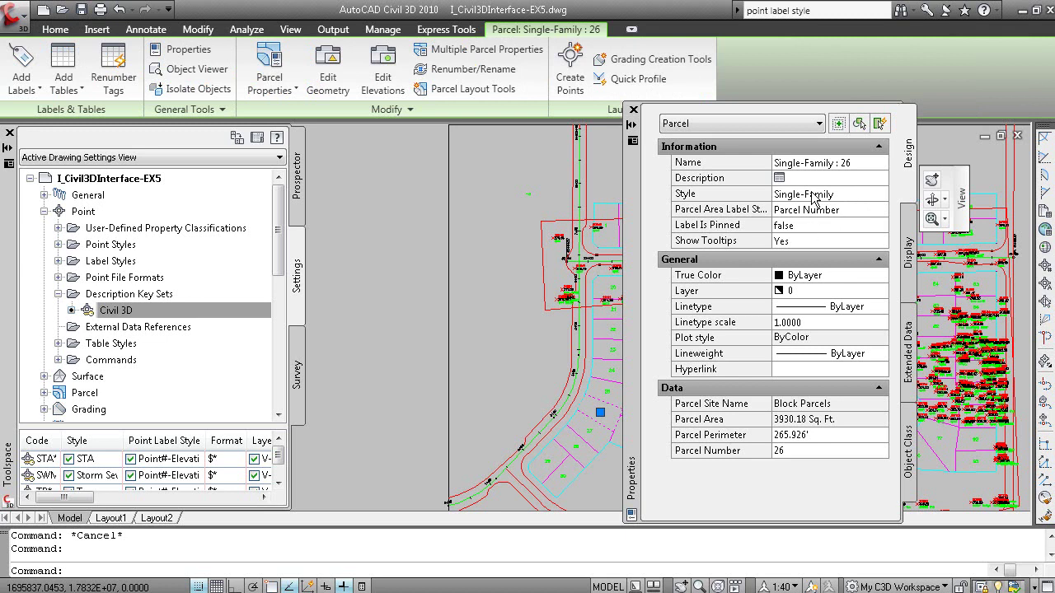
middle_click_drag(598, 403, 483, 358)
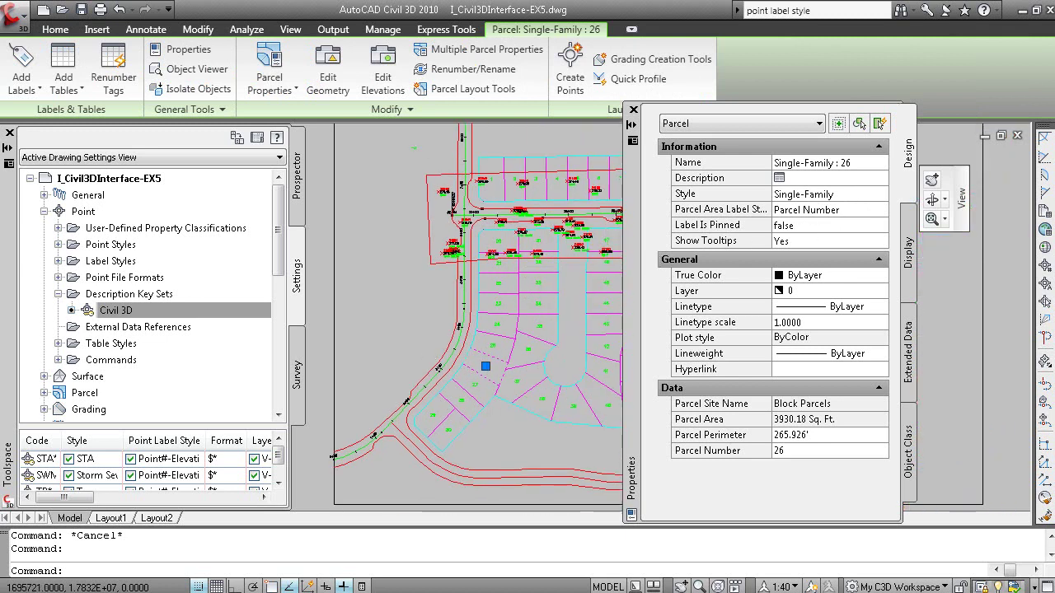
scroll(496, 377, "up", 4)
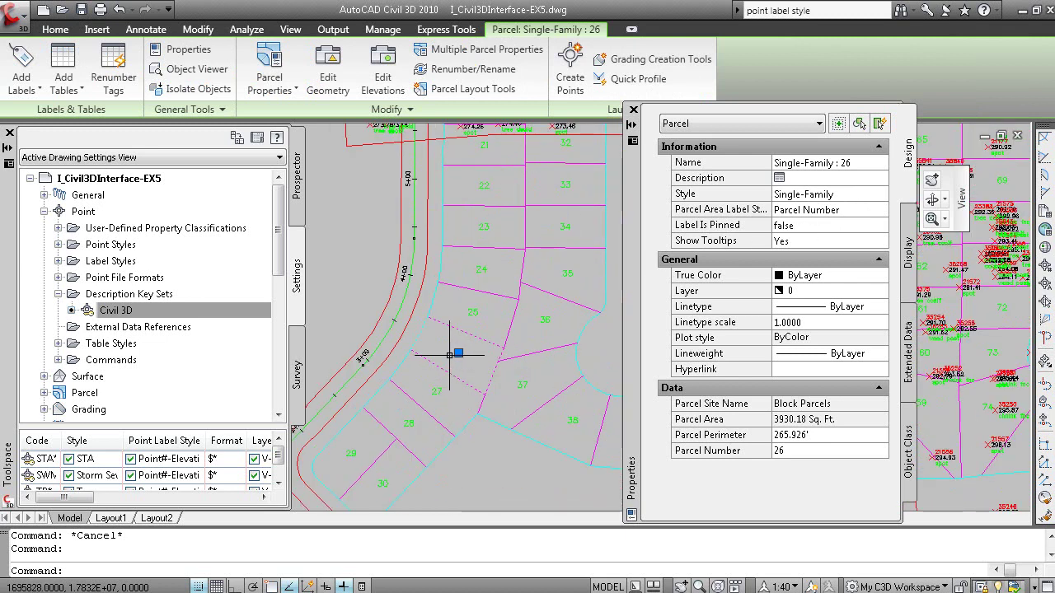
left_click(809, 163)
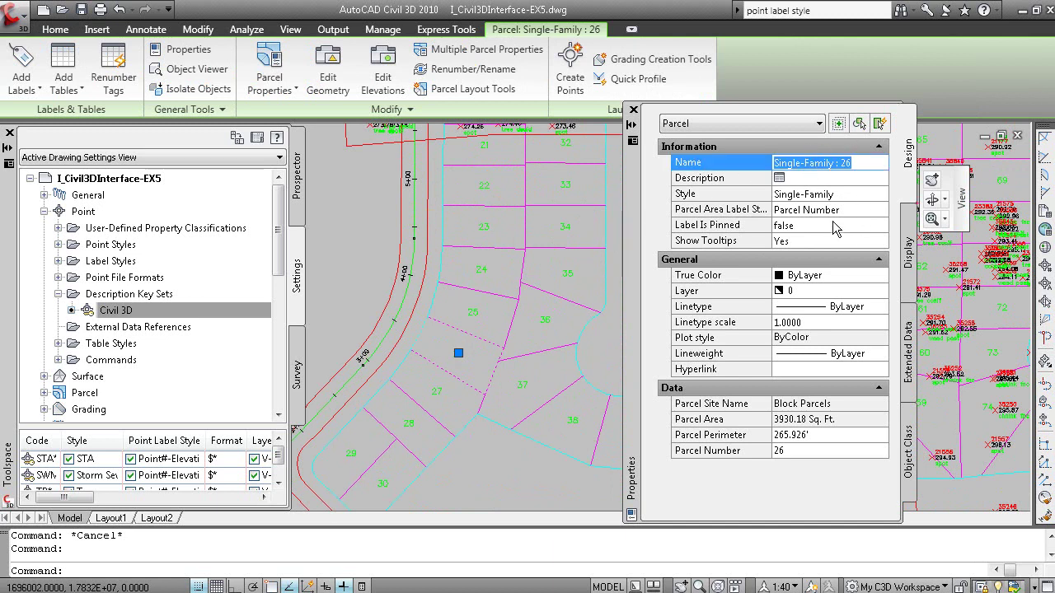
left_click(824, 194)
left_click(834, 211)
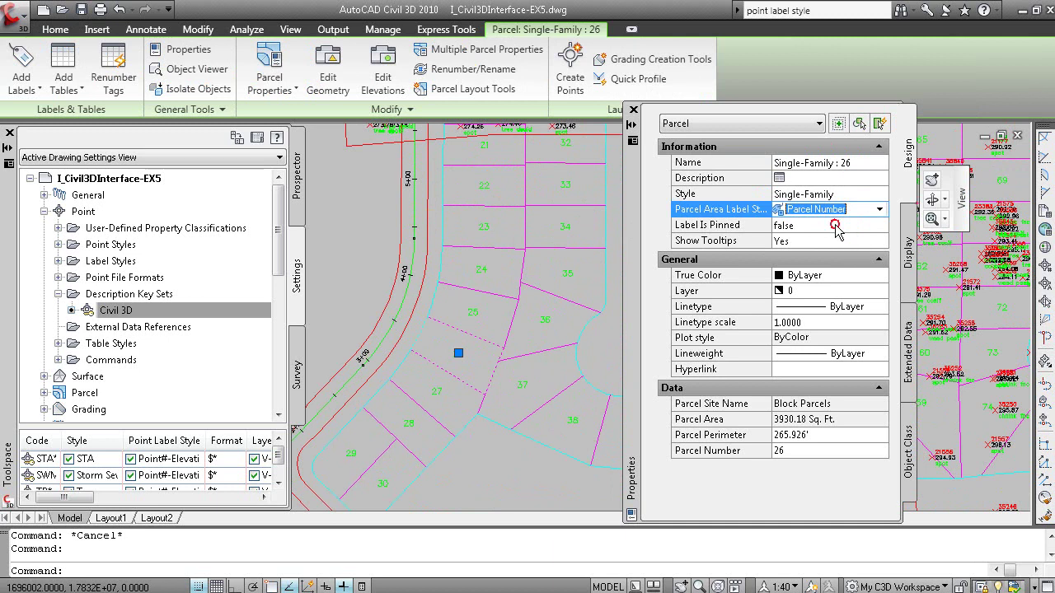
left_click(834, 228)
left_click(833, 243)
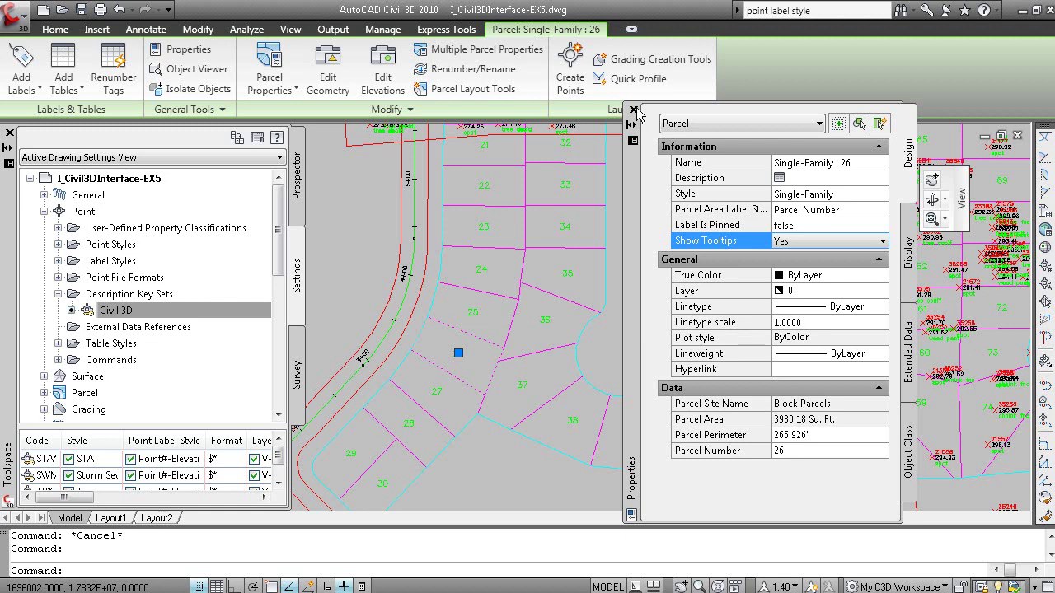
Step: Close the palette, clear the selection and reopen Properties from the Home tab
left_click(633, 110)
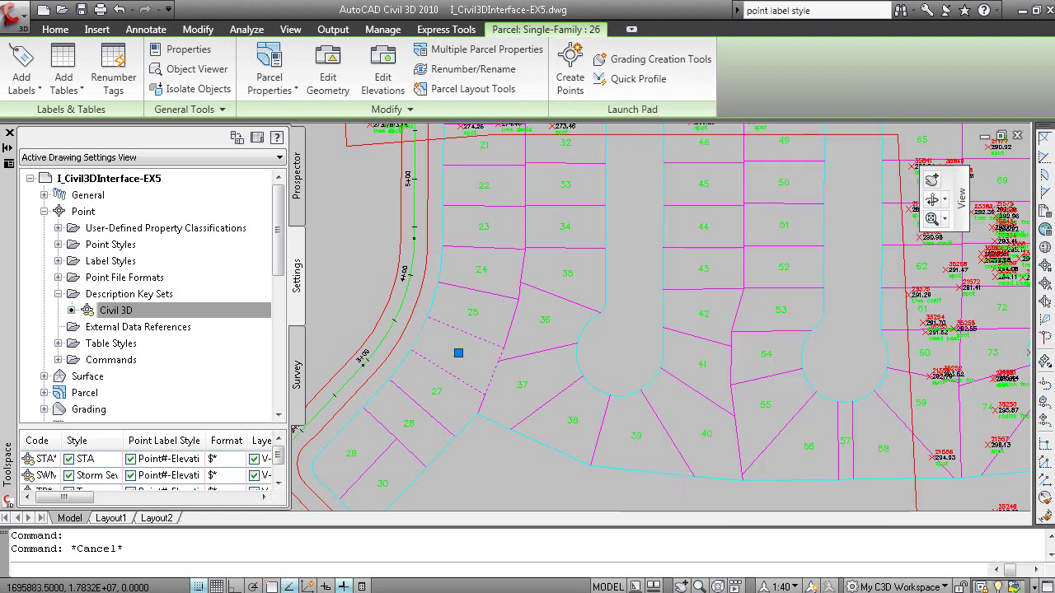
key("Escape")
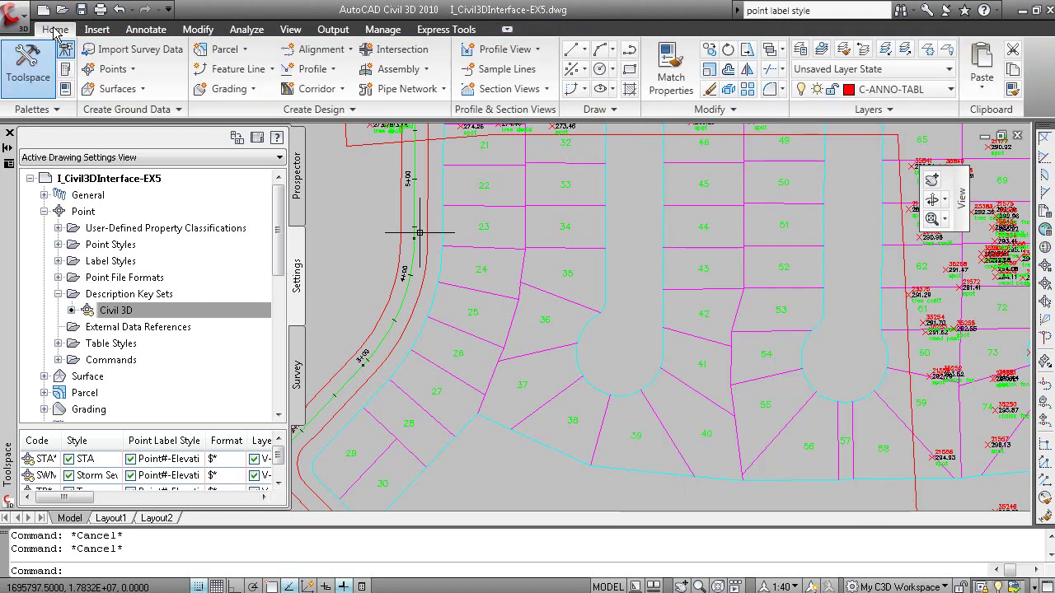
left_click(67, 91)
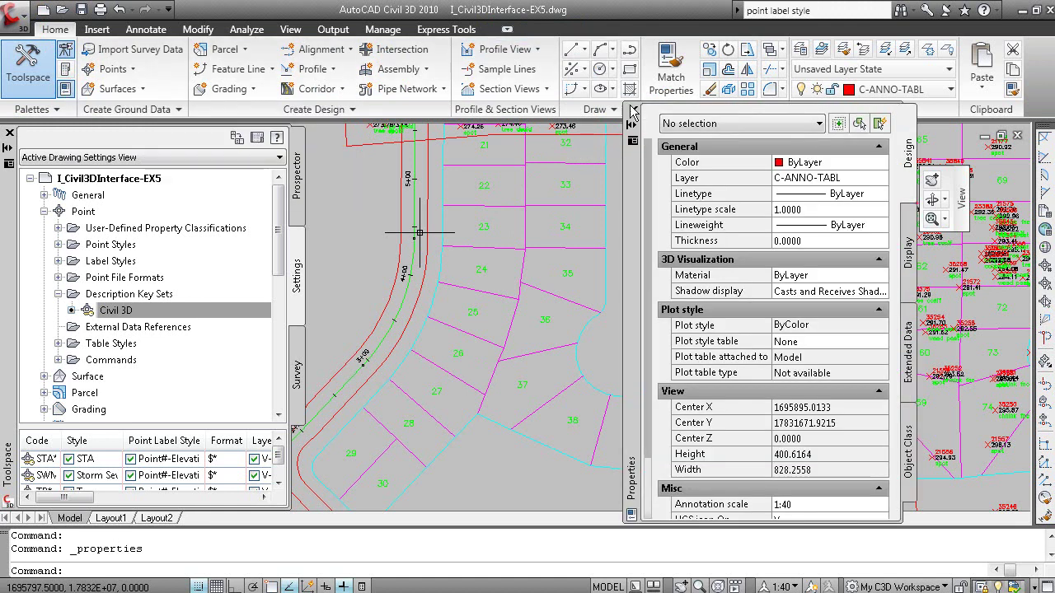
Step: Select the offset alignment arc and open its Properties palette to review its properties
left_click(633, 110)
left_click(421, 270)
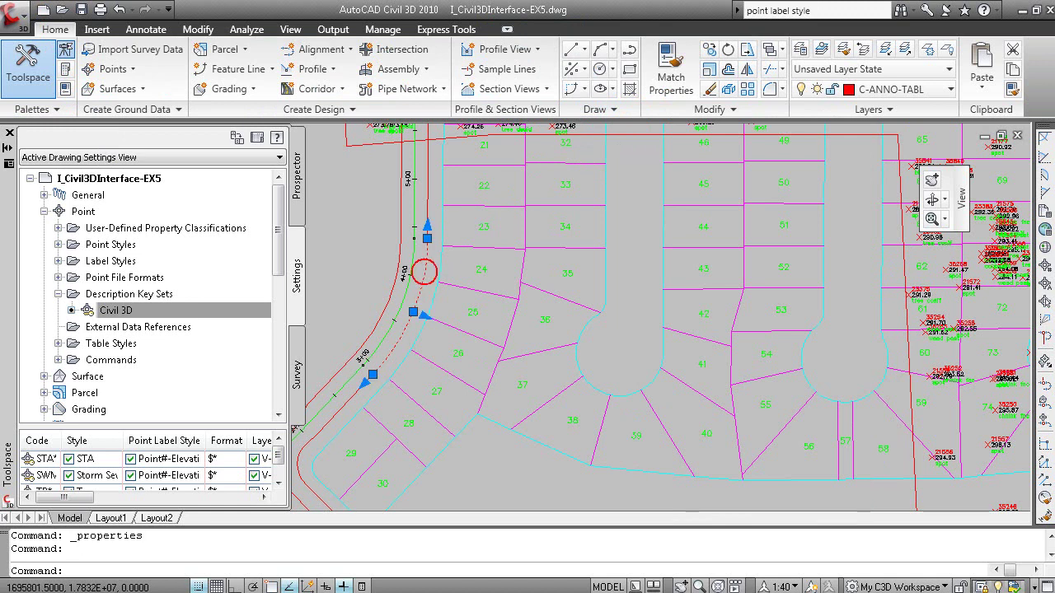
right_click(479, 168)
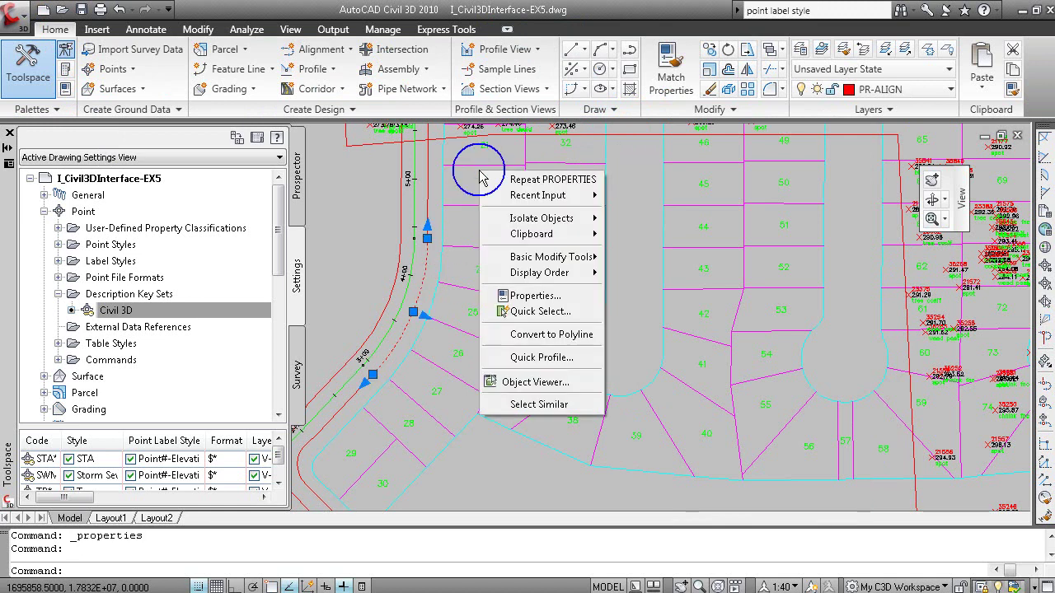
left_click(551, 294)
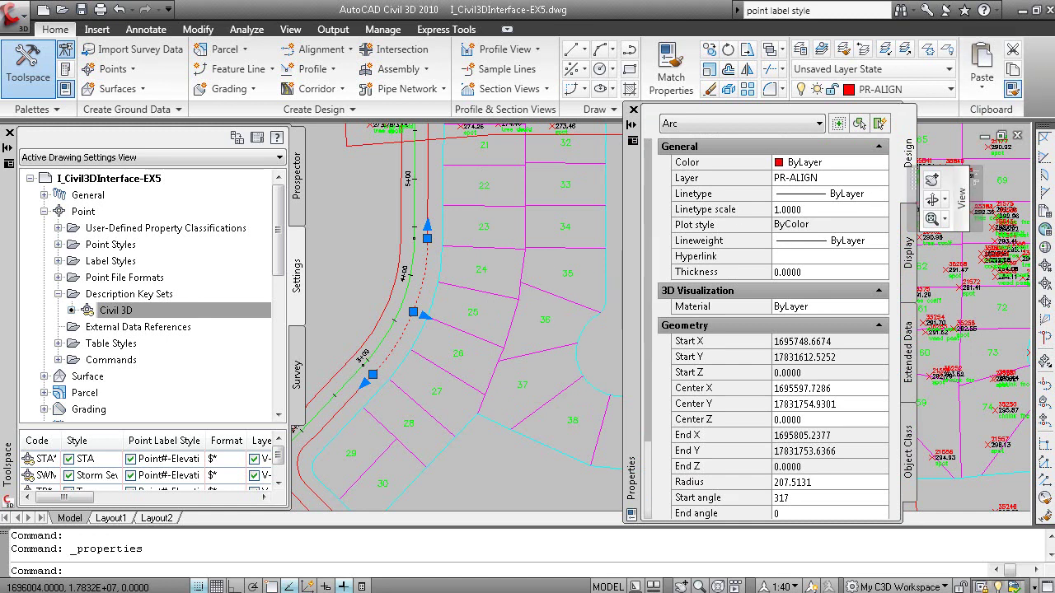
Step: Dock the Properties palette on the right, then set both it and the Toolspace to auto-hide
left_click_drag(977, 190, 1029, 93)
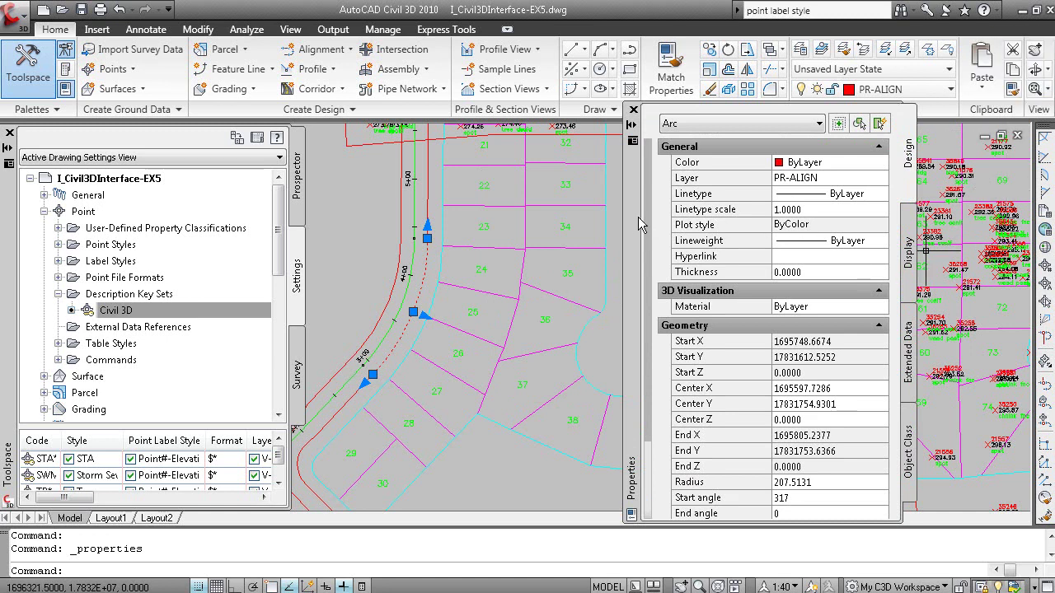
left_click_drag(634, 221, 1012, 204)
left_click_drag(978, 99, 1022, 188)
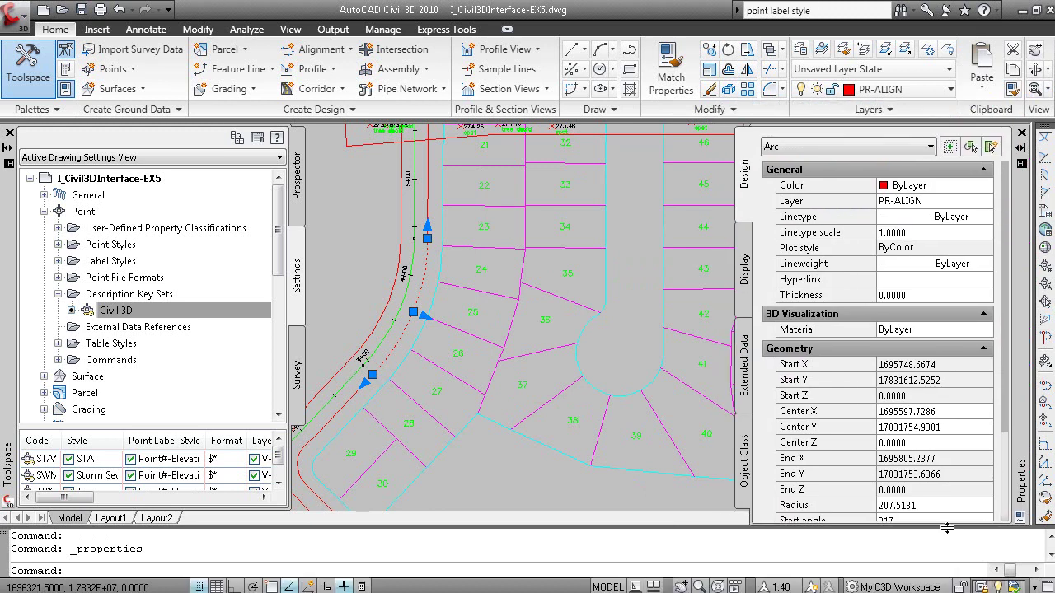
left_click_drag(948, 527, 950, 519)
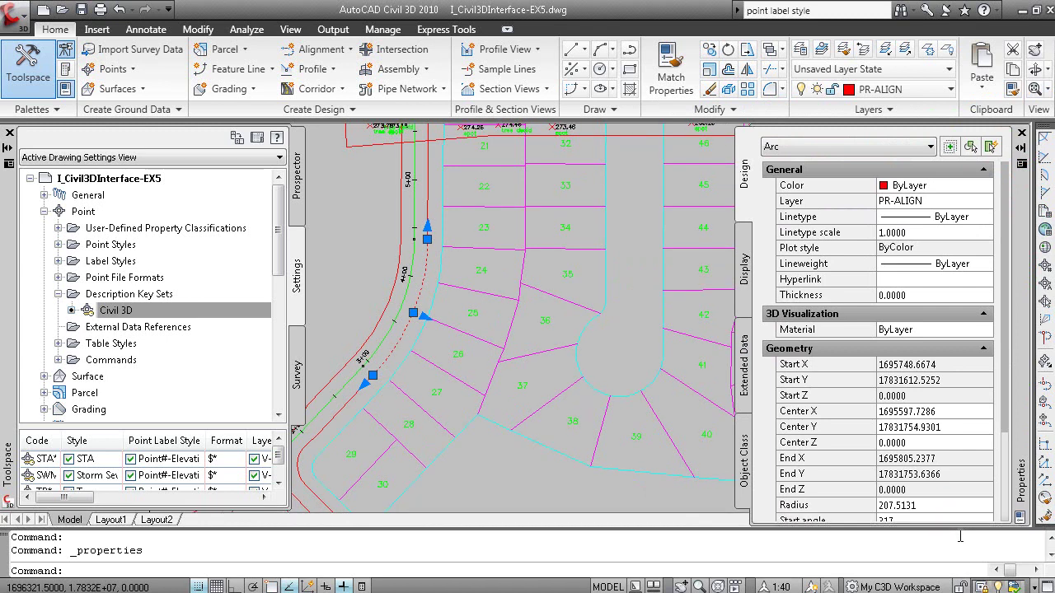
left_click(1021, 147)
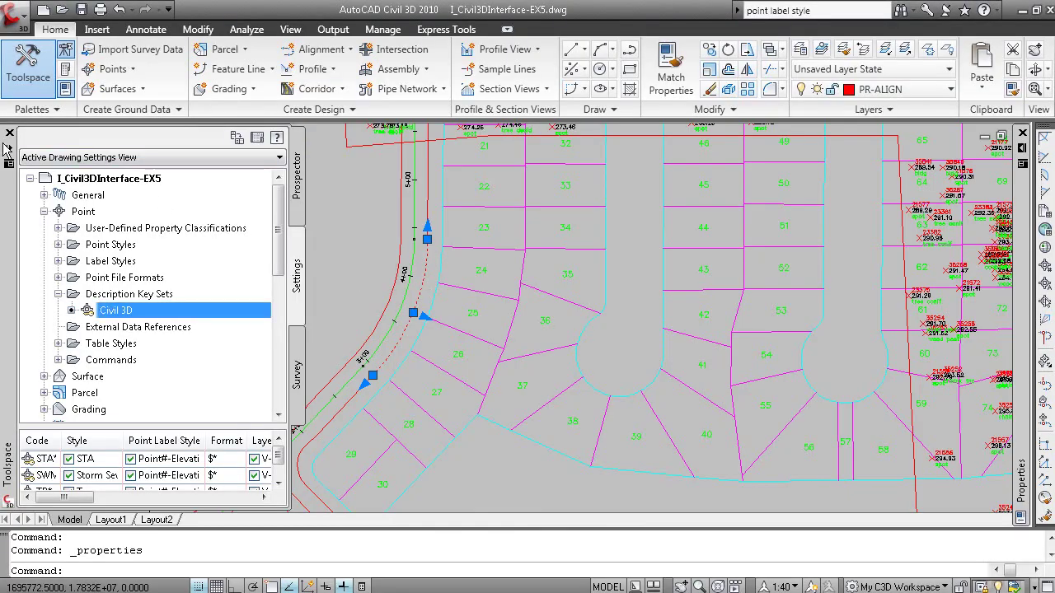
left_click(7, 149)
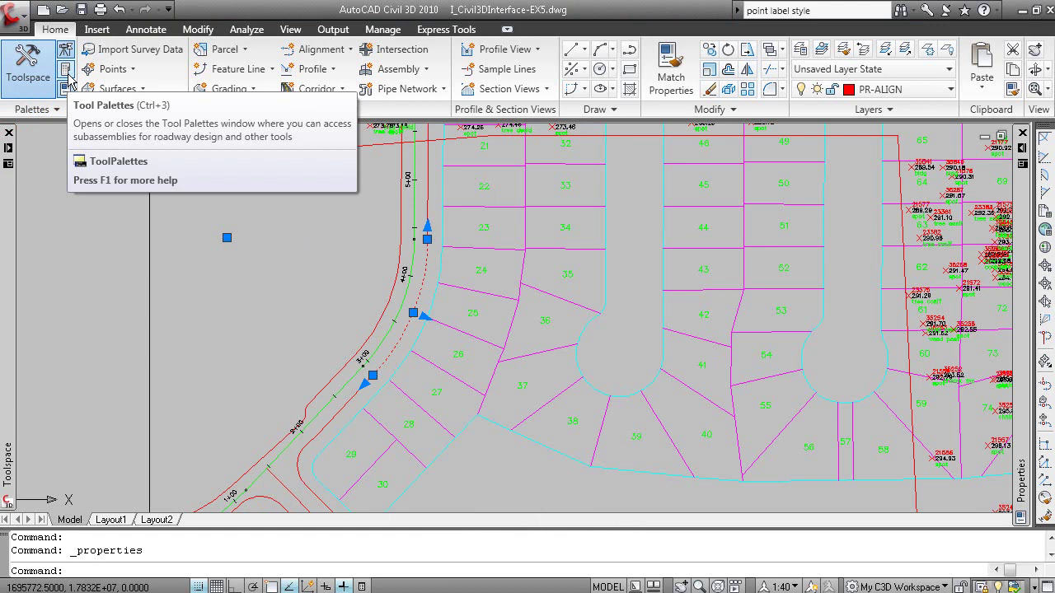
Step: Open and enlarge the Tool Palettes window, browsing Basic, Lanes, Common Assemblies, Shoulders and Medians palettes
left_click(66, 71)
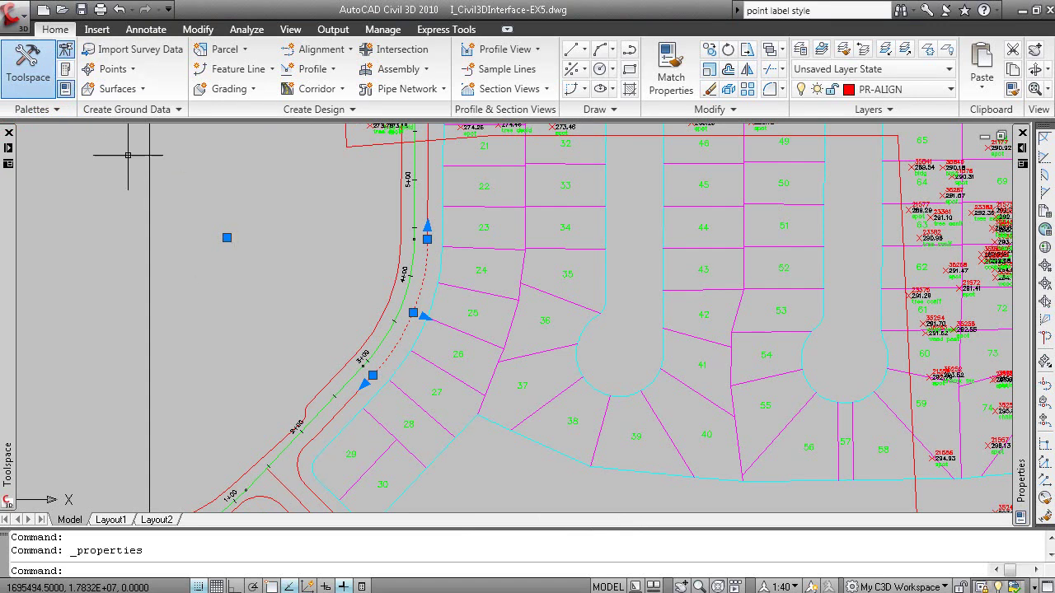
left_click(66, 71)
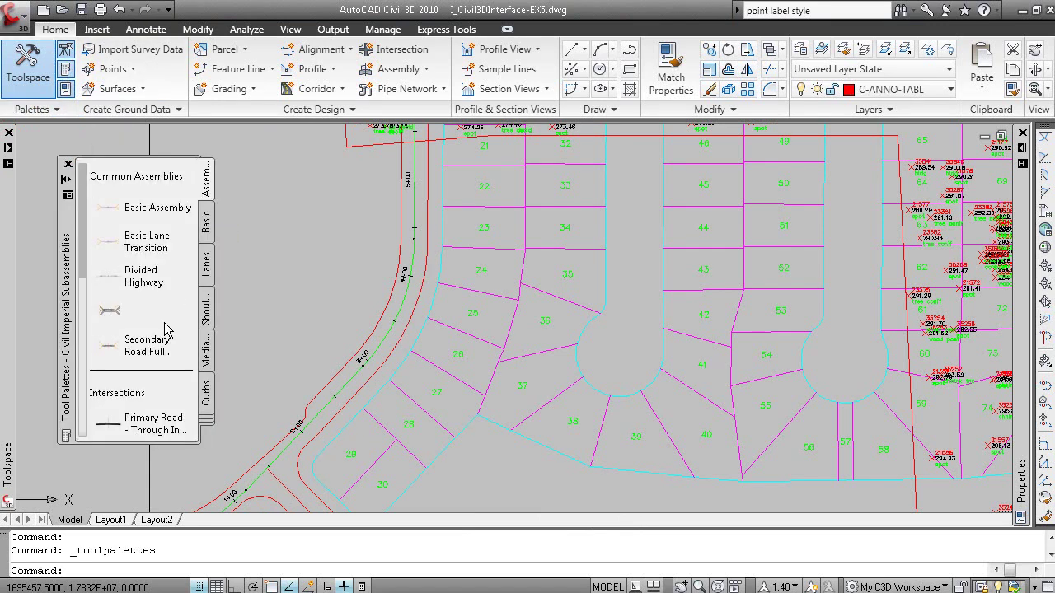
left_click_drag(200, 437, 301, 494)
left_click(311, 241)
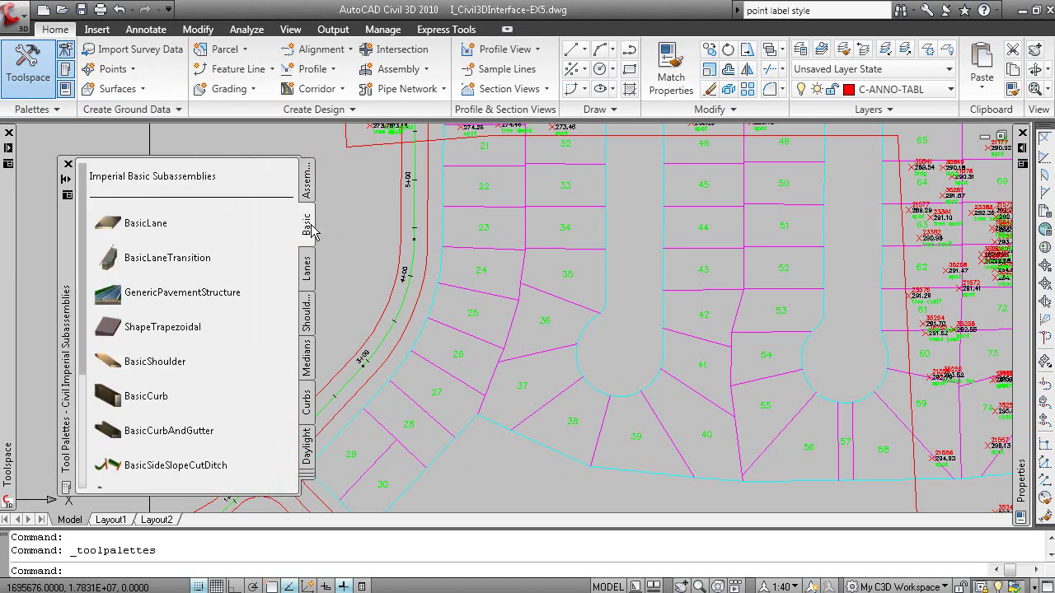
left_click(309, 267)
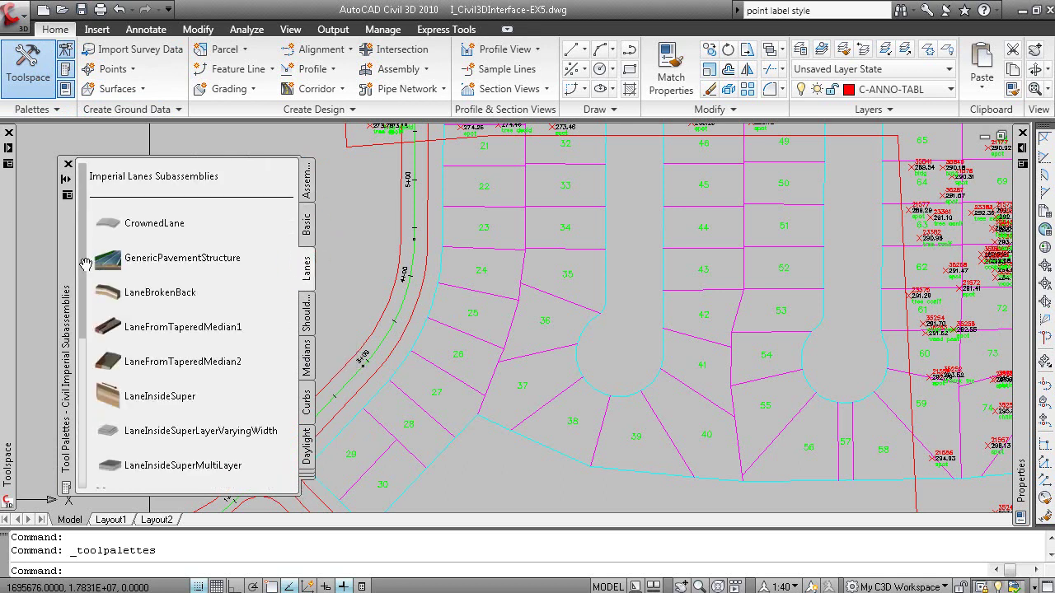
left_click_drag(66, 301, 64, 286)
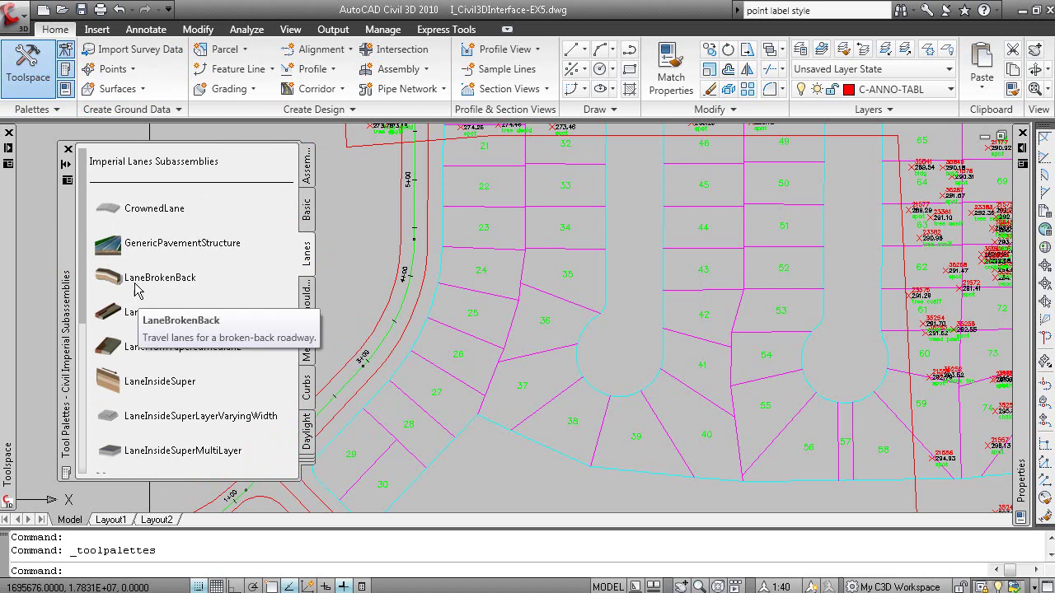
left_click(311, 214)
left_click(305, 165)
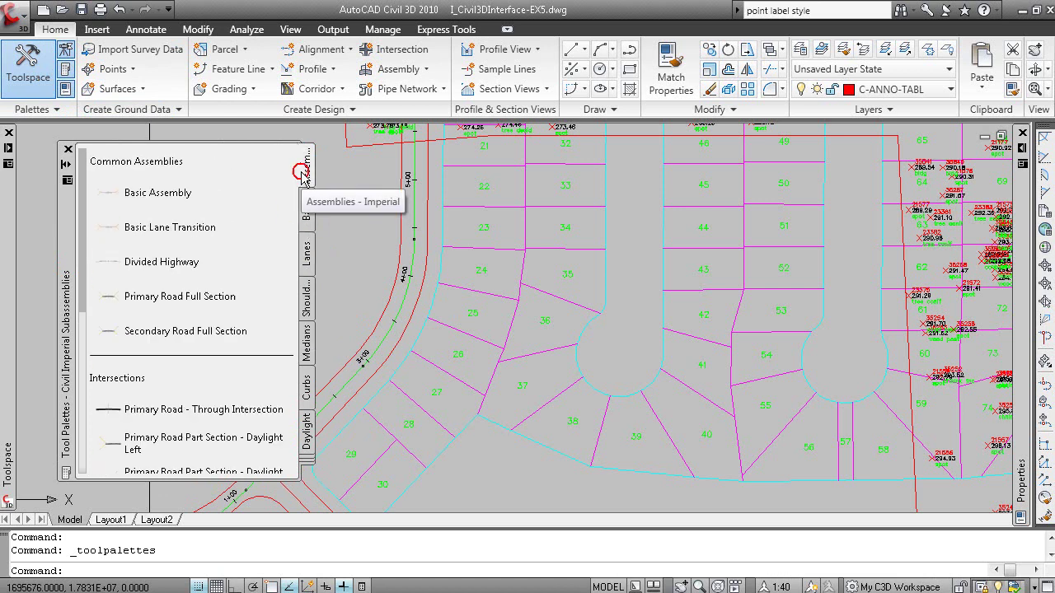
left_click(309, 252)
left_click(311, 313)
left_click(308, 346)
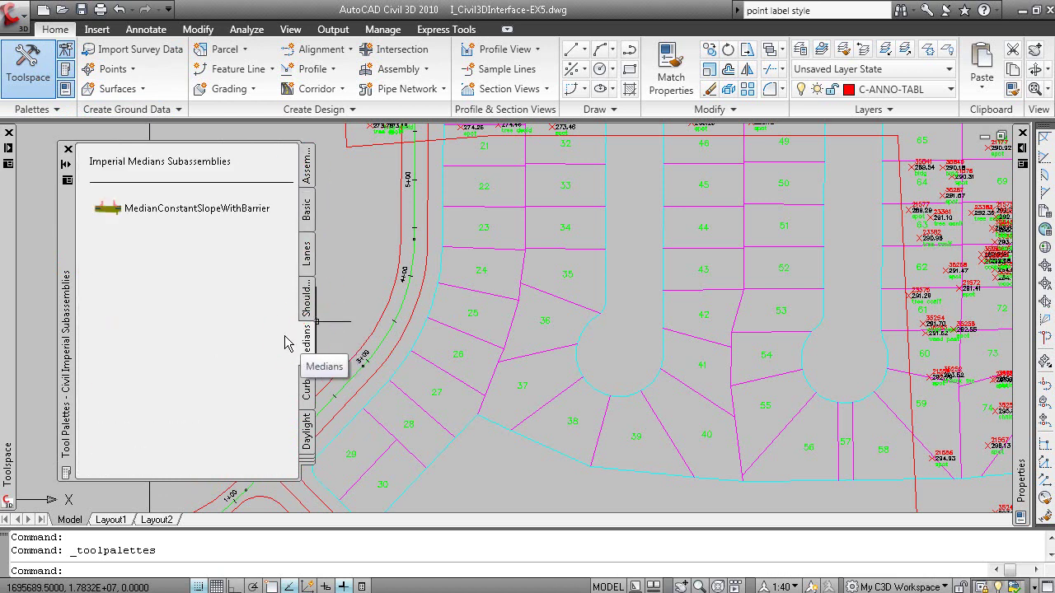
Step: Switch to the Civil Multiview Blocks palettes and view the External Works and Landscape tabs
right_click(68, 208)
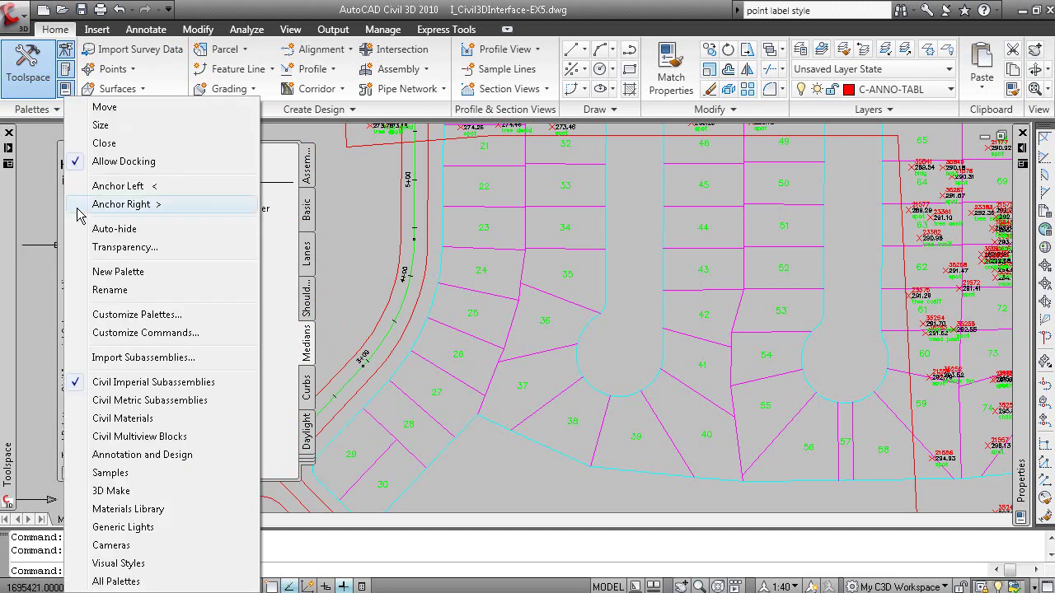
left_click(196, 439)
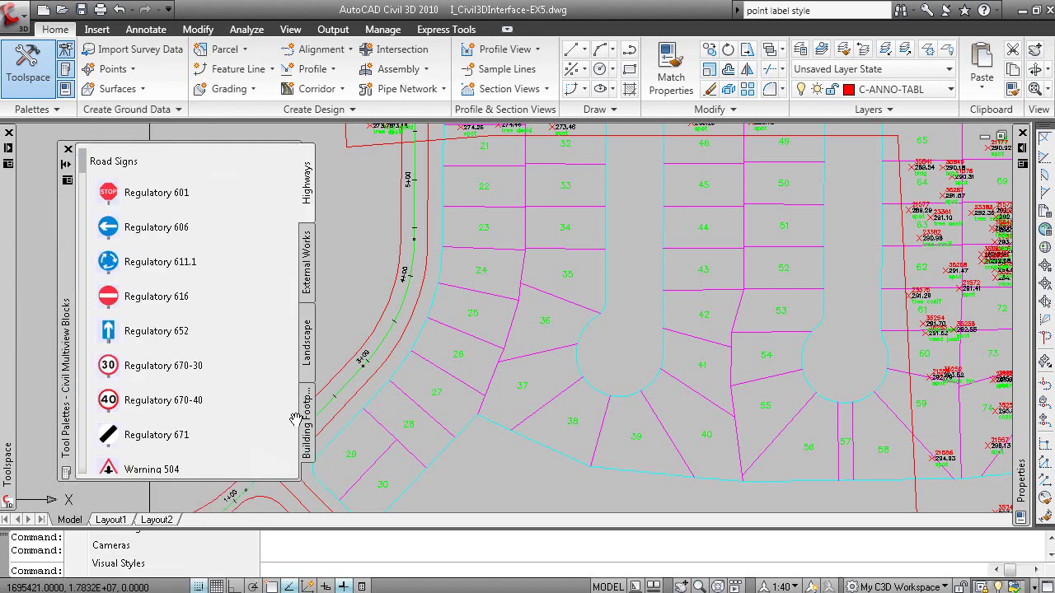
left_click(308, 293)
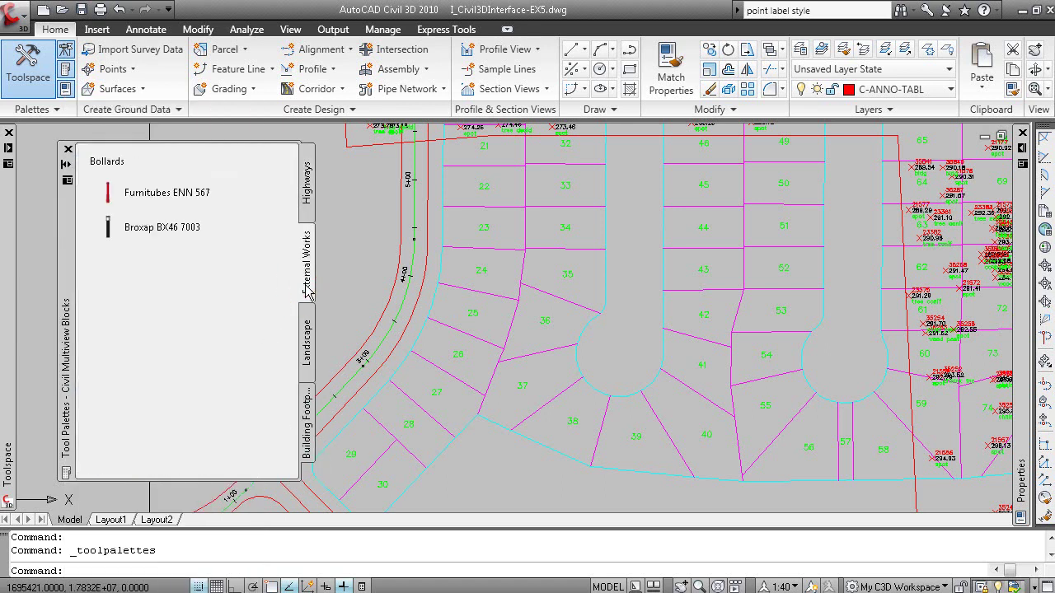
left_click(310, 340)
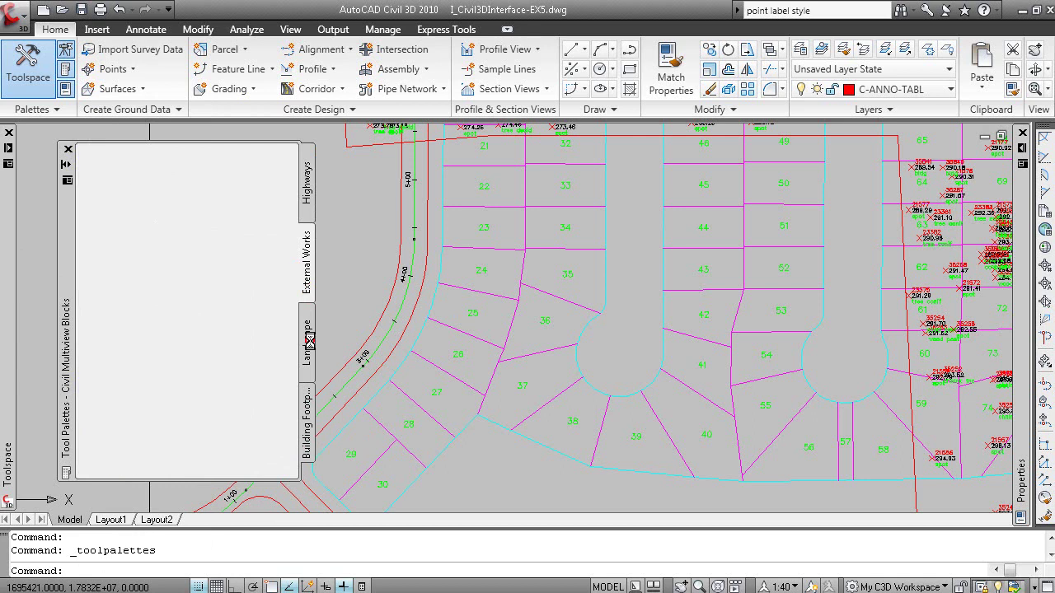
Step: Switch the palettes to the Samples set and show the Command Tool Samples palette
right_click(66, 234)
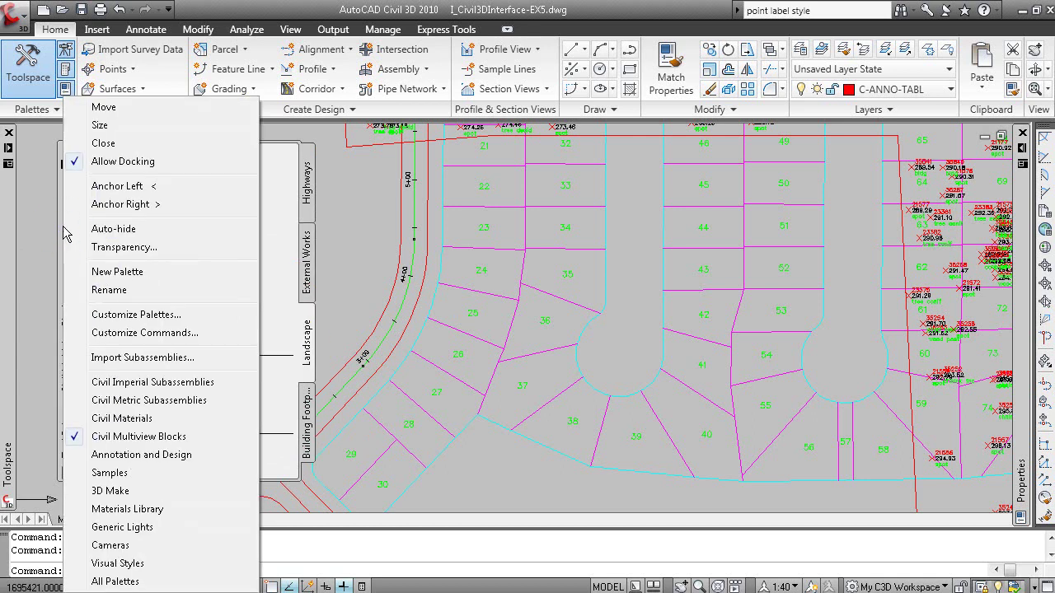
left_click(144, 474)
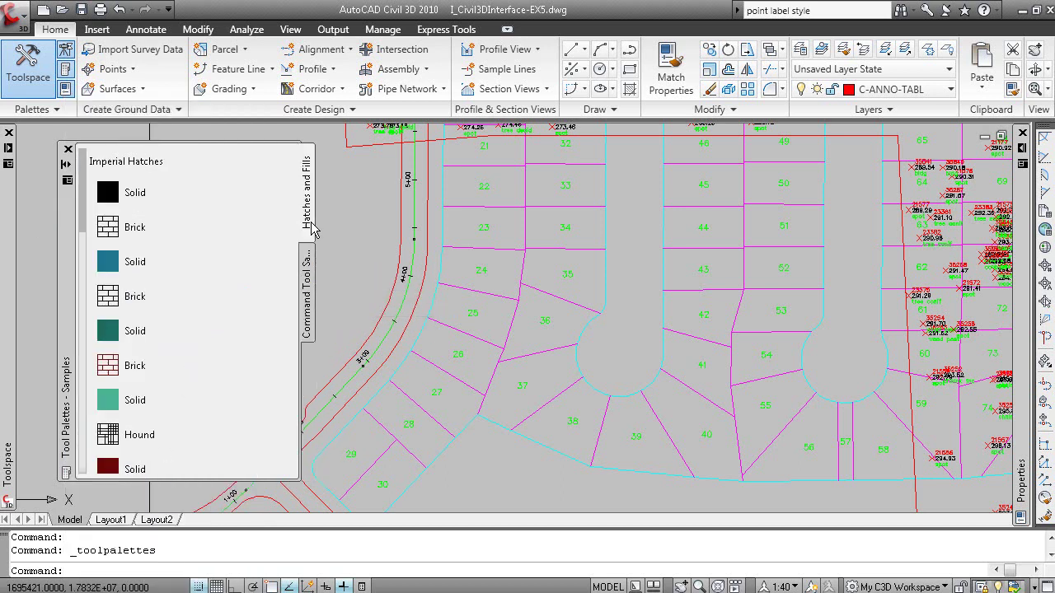
mouse_move(132, 259)
left_mouse_down()
mouse_move(272, 324)
mouse_move(310, 315)
left_mouse_up()
left_click(311, 315)
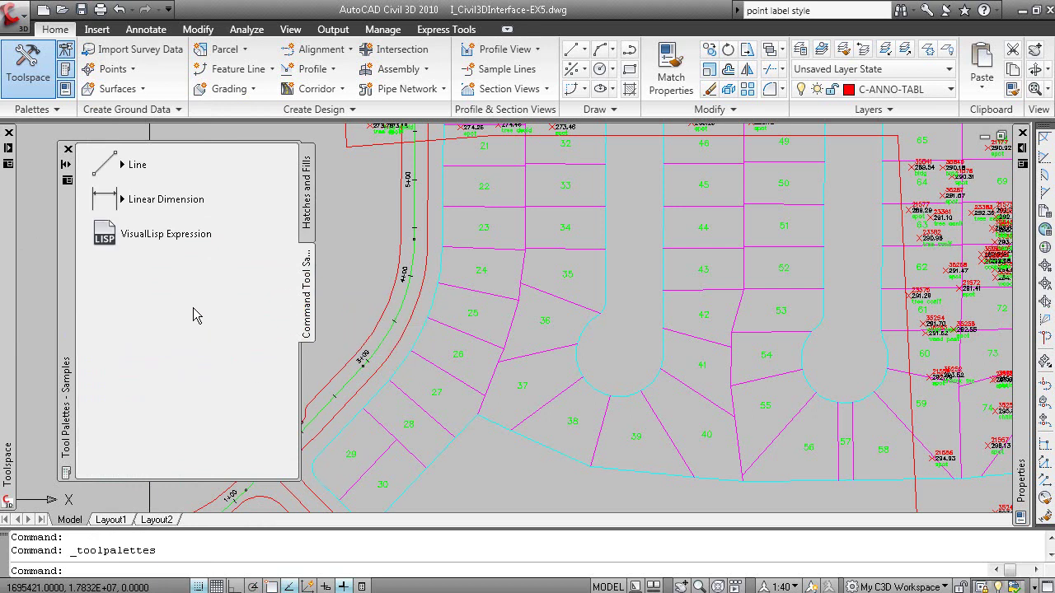
Step: Close the Tool Palettes window, return to the drawing, and expand the auto-hidden Toolspace settings tree
left_click(69, 151)
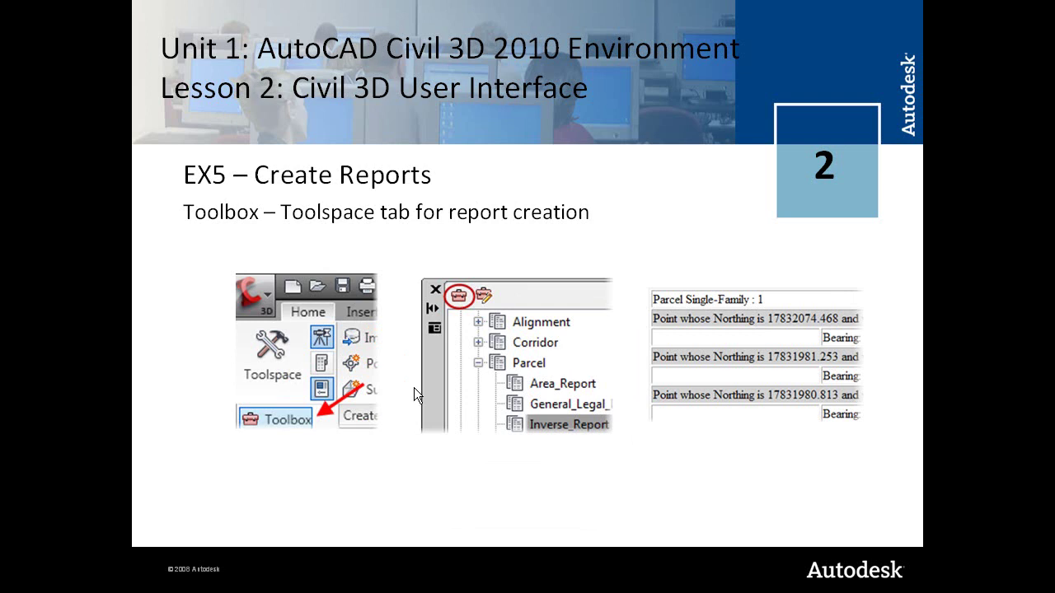
key("alt+Tab")
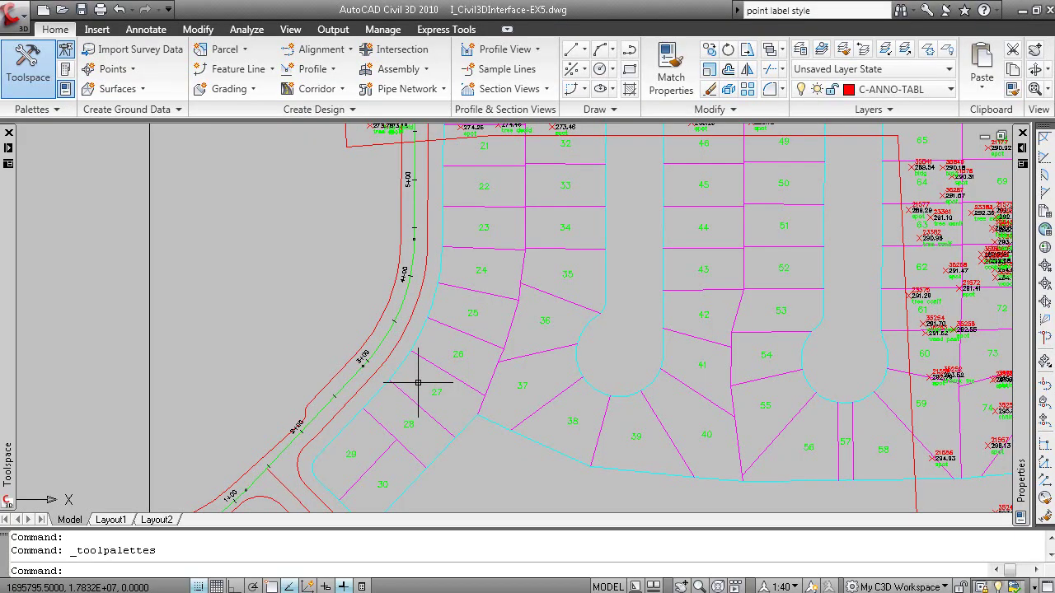
mouse_move(7, 149)
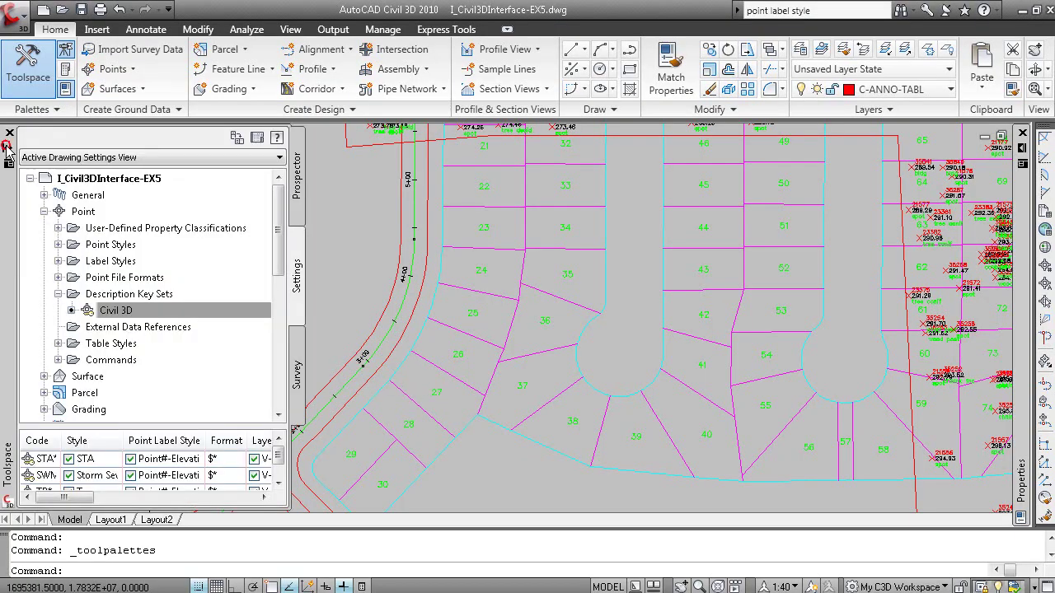
left_click(264, 306)
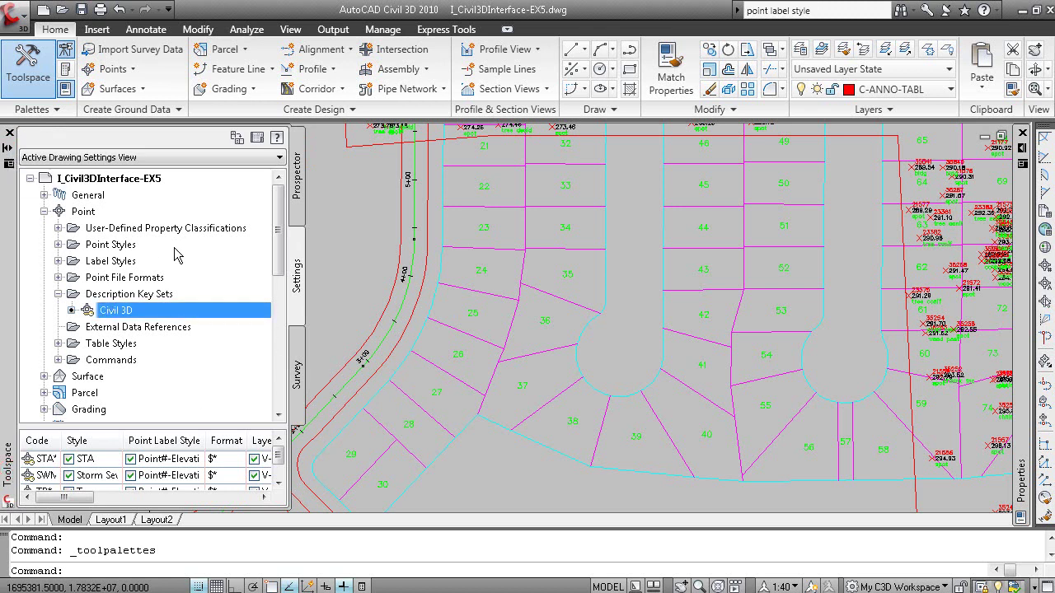
Step: Show the Toolbox and expand Reports Manager to list the Parcel reports
left_click(59, 112)
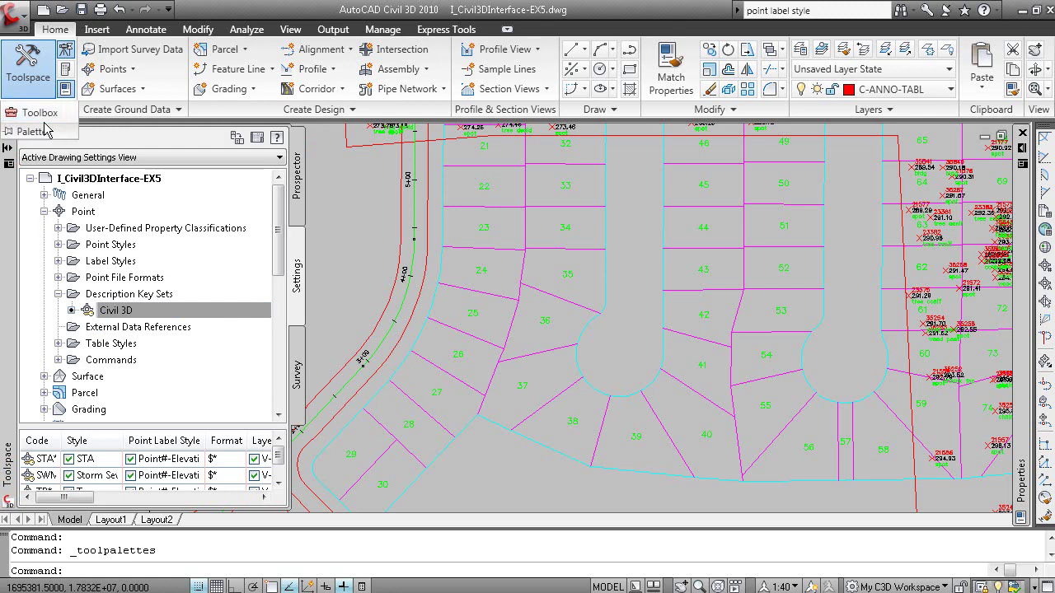
left_click(35, 116)
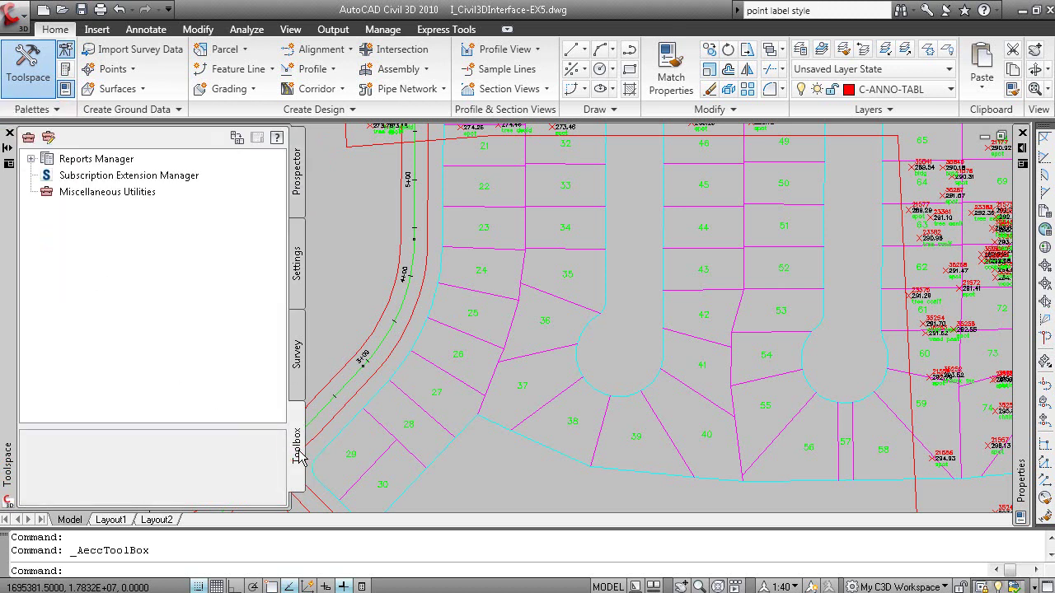
left_click(32, 159)
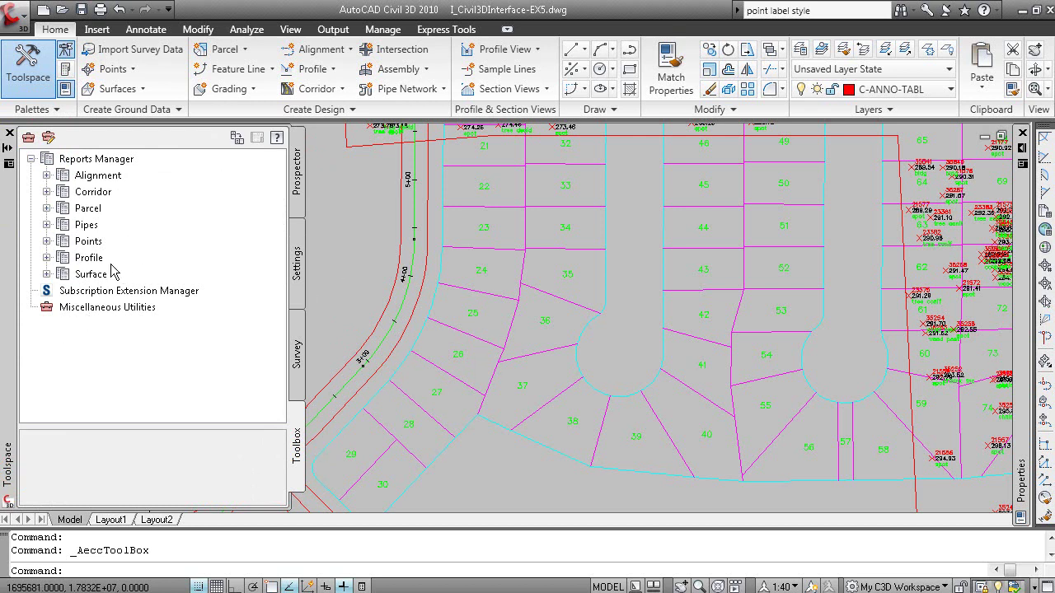
left_click(47, 208)
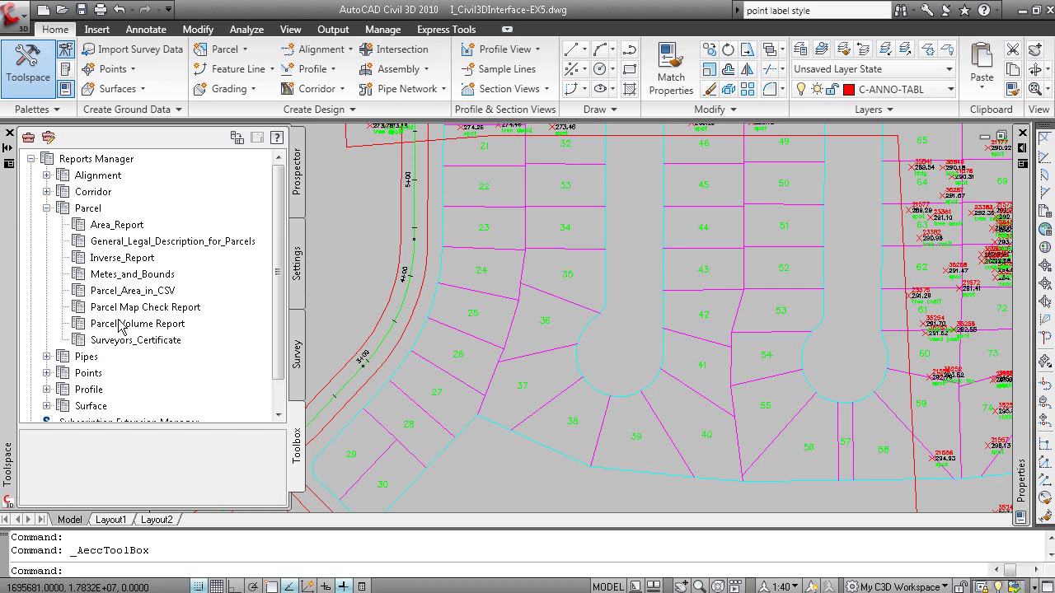
Step: Execute the Area_Report on all objects and dismiss the resulting error message
left_click(125, 227)
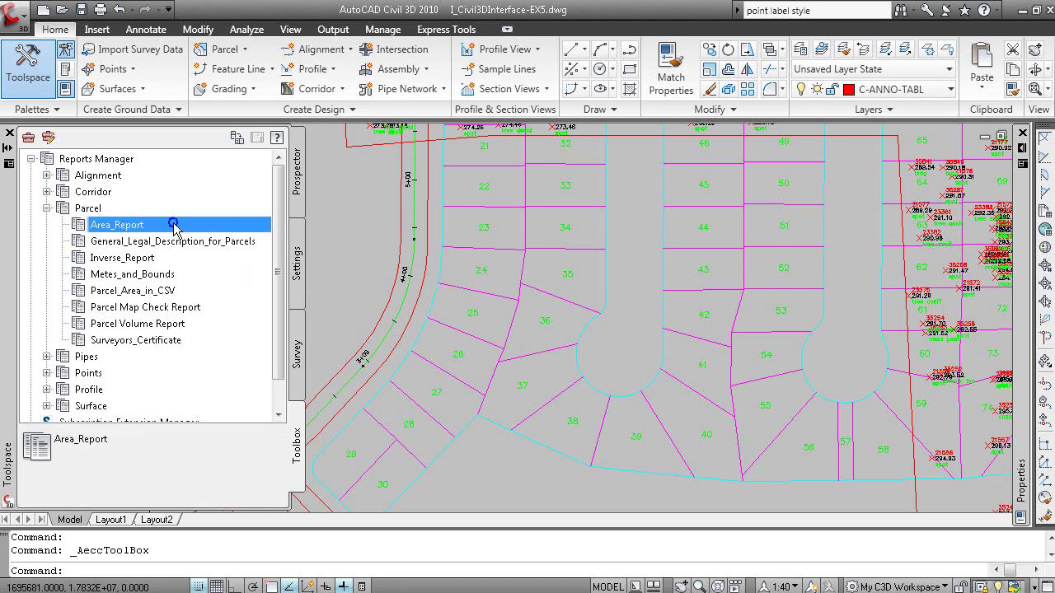
right_click(175, 225)
left_click(238, 235)
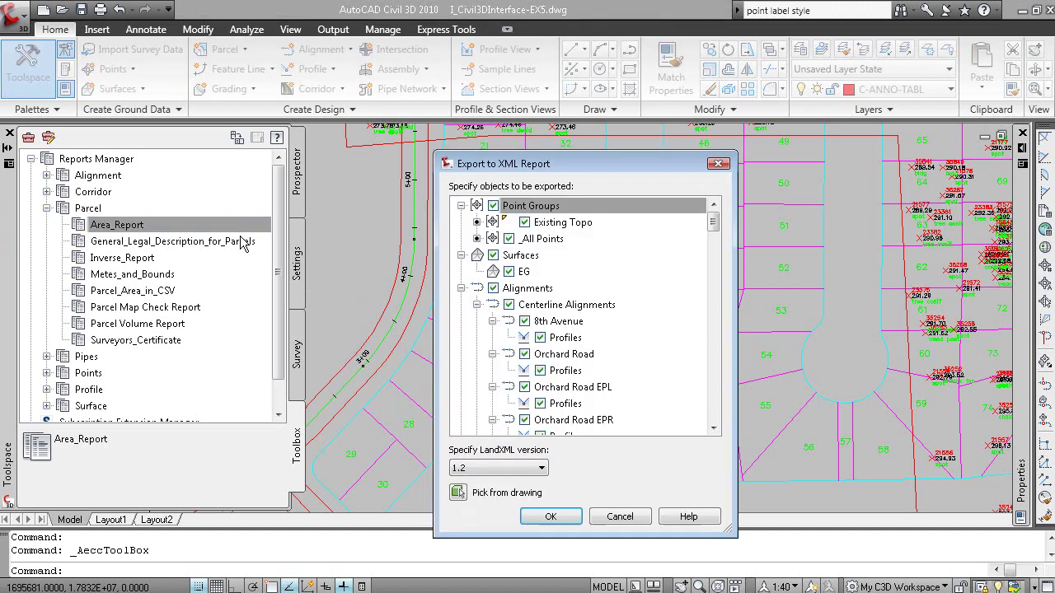
left_click_drag(517, 168, 495, 130)
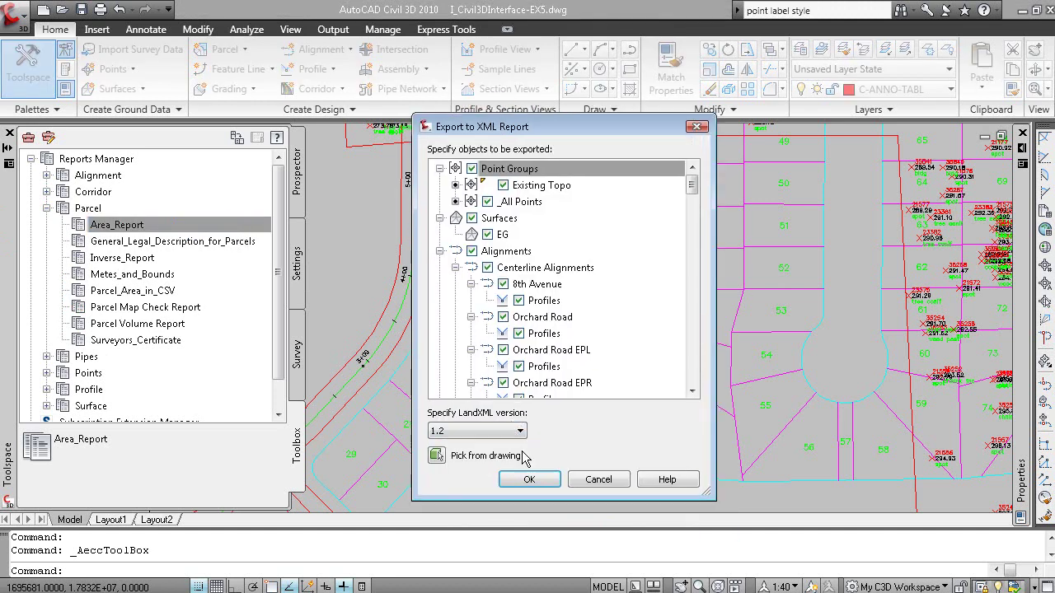
left_click(534, 479)
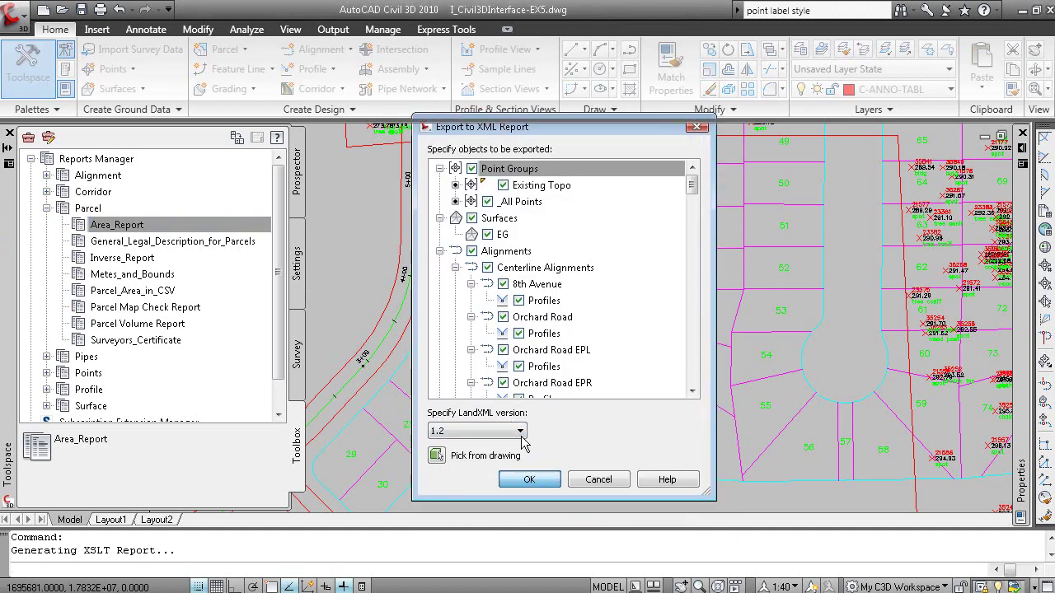
left_click(676, 341)
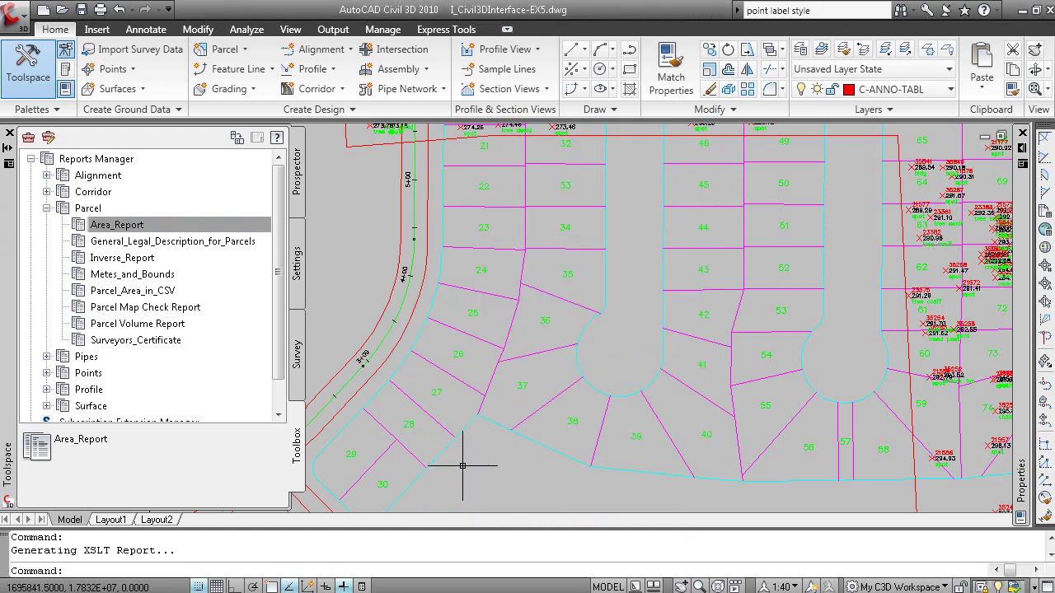
scroll(539, 356, "down", 5)
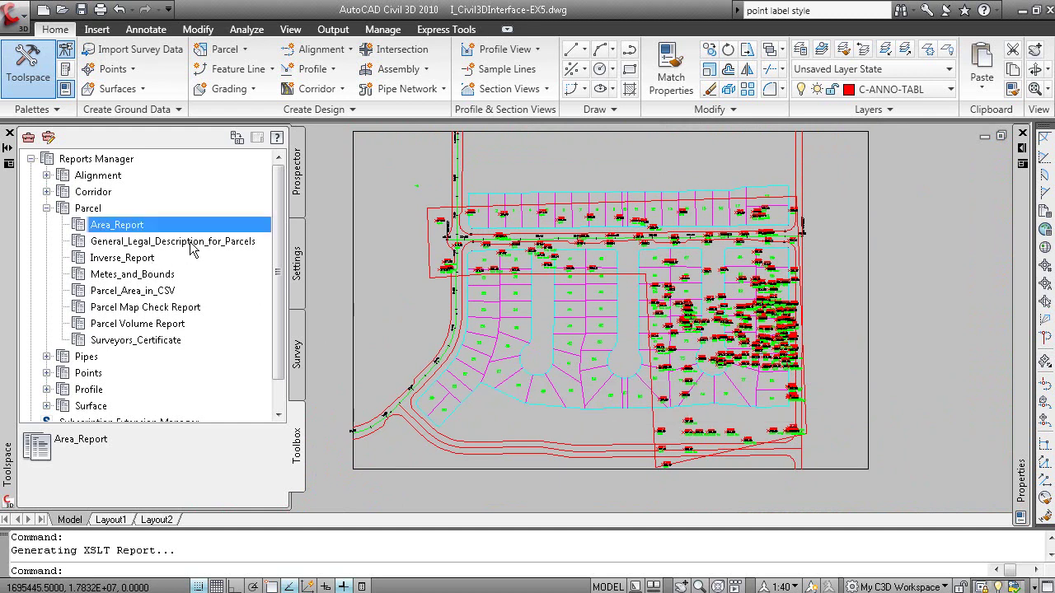
Step: Execute the General_Legal_Description_for_Parcels report on all objects and dismiss the error message
left_click(216, 241)
right_click(216, 241)
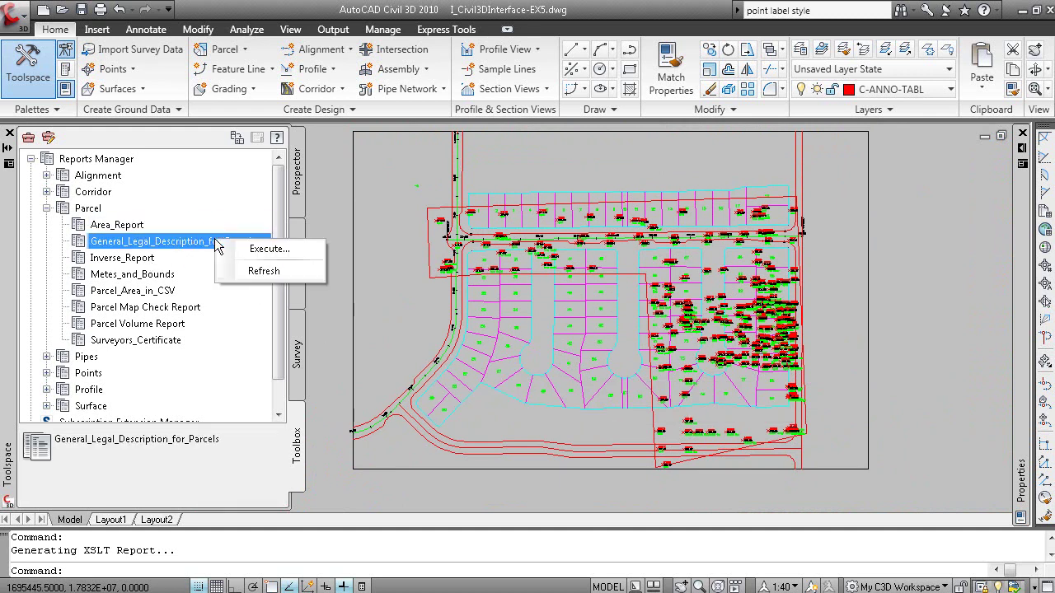
left_click(243, 247)
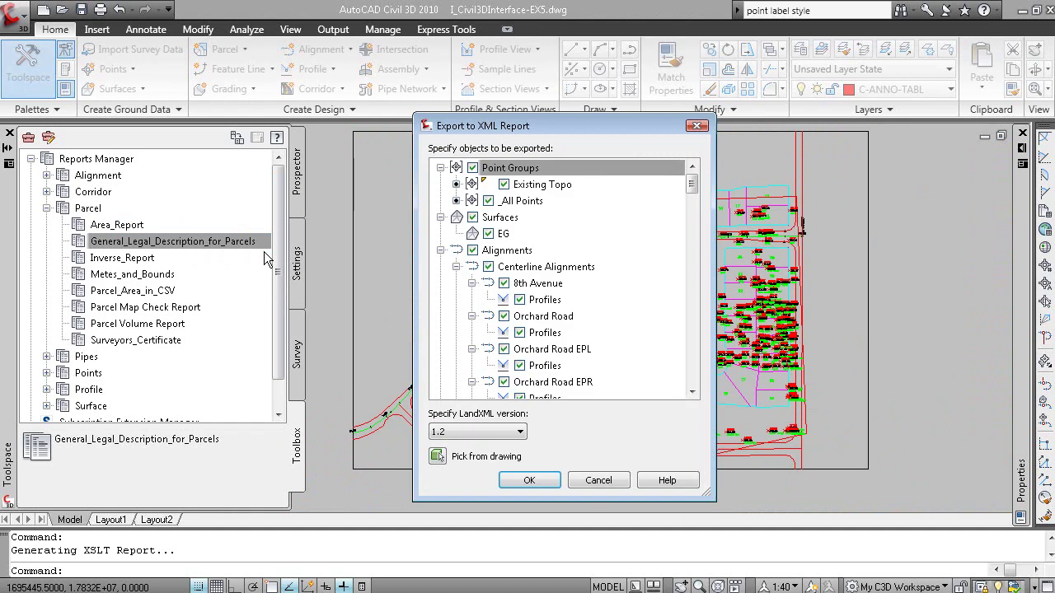
left_click(523, 481)
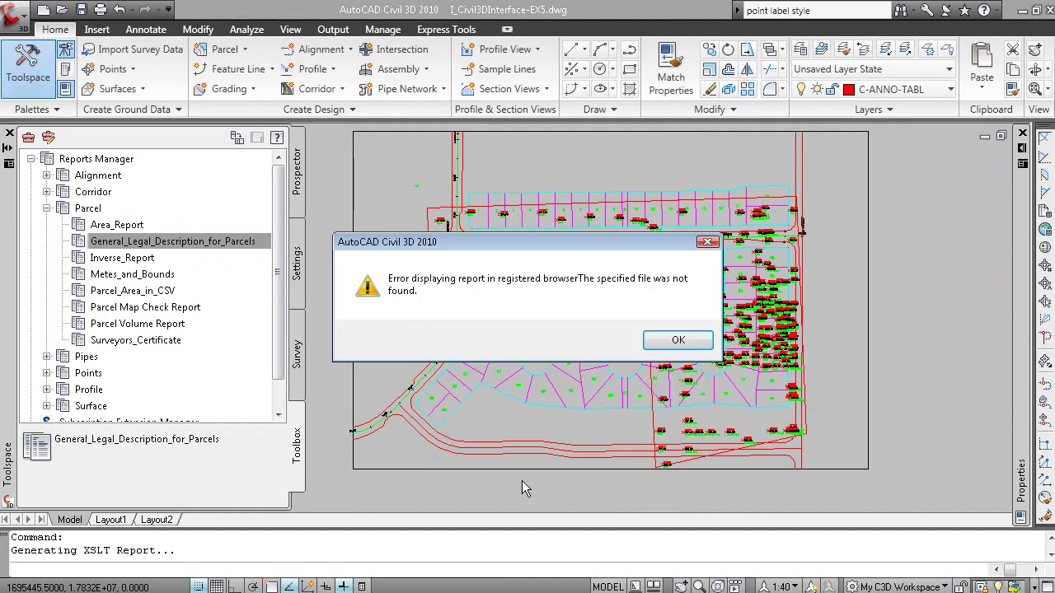
left_click(674, 338)
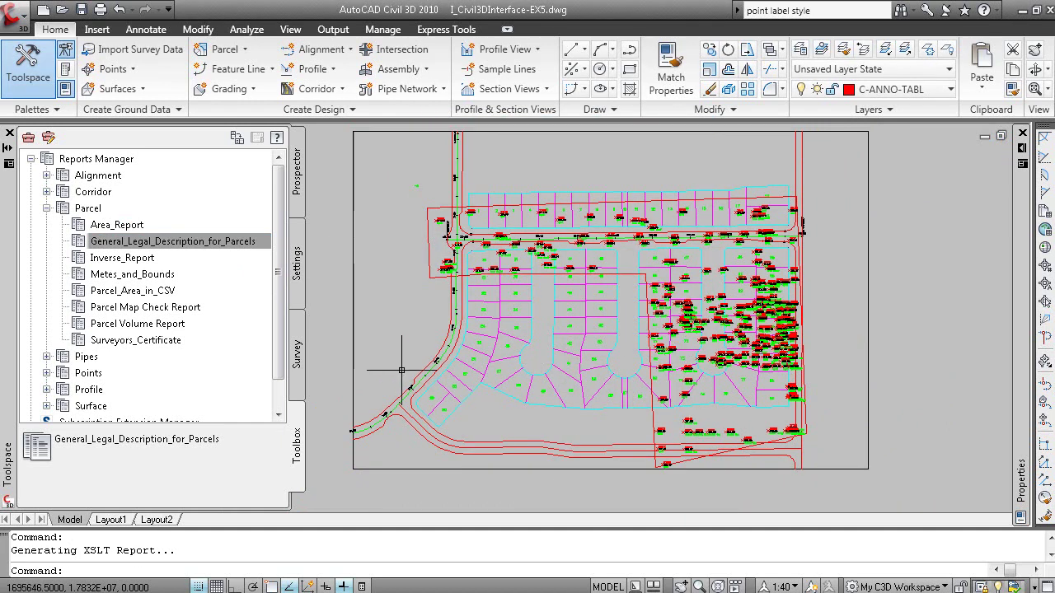
Step: Pan the site plan view, then collapse the Parcel reports node
scroll(576, 354, "down", 2)
middle_click_drag(644, 385, 667, 371)
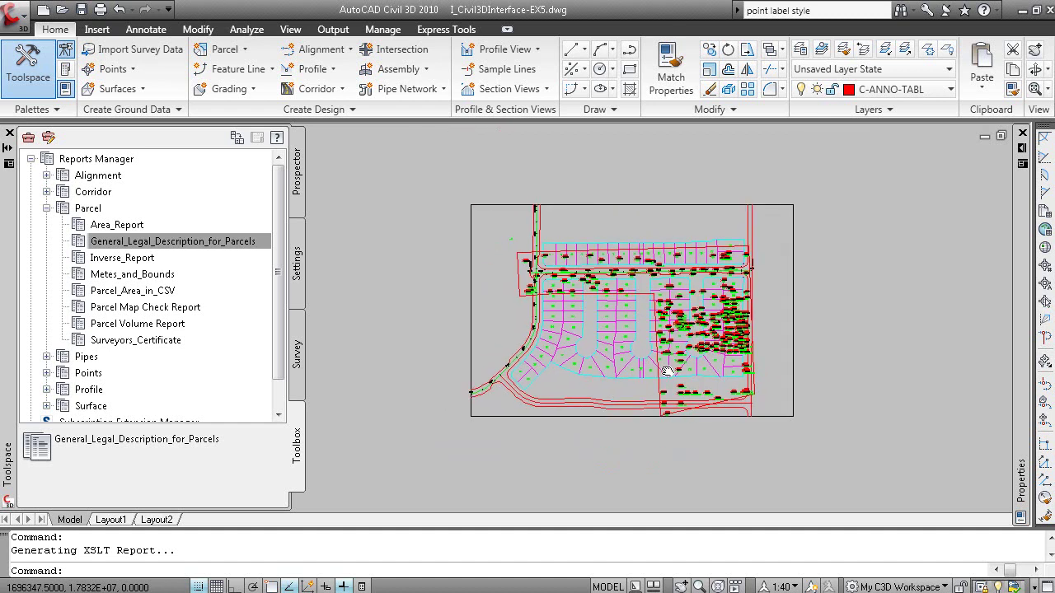
left_click(279, 415)
left_click(279, 415)
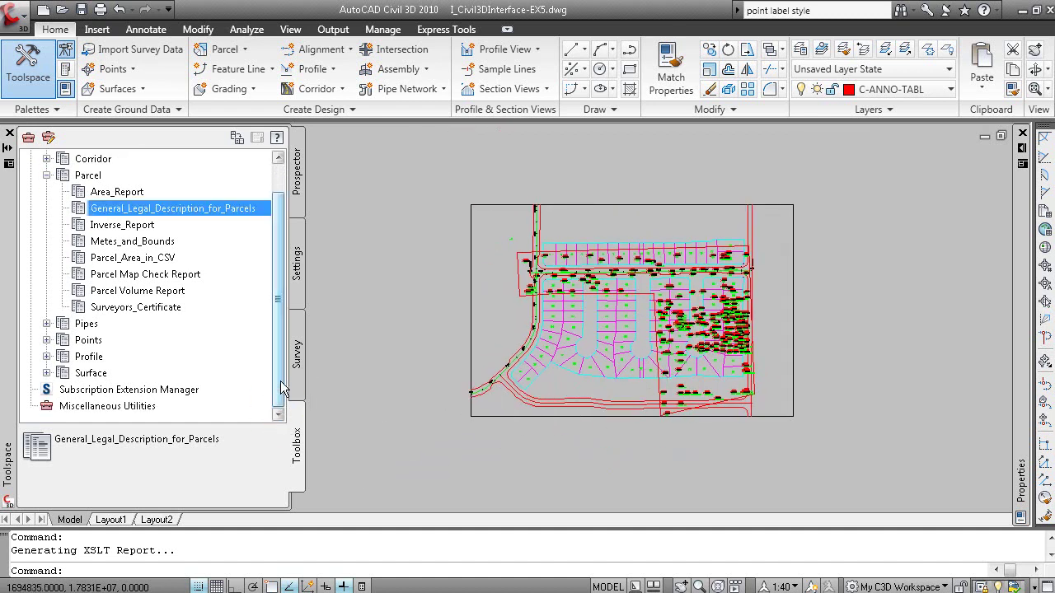
scroll(280, 387, "up", 1)
left_click(47, 207)
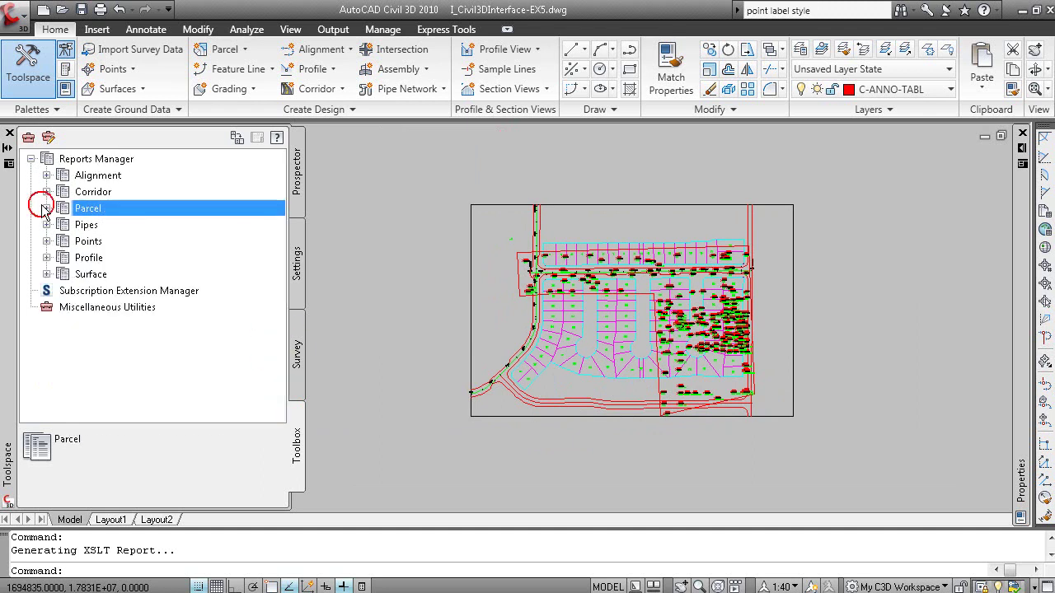